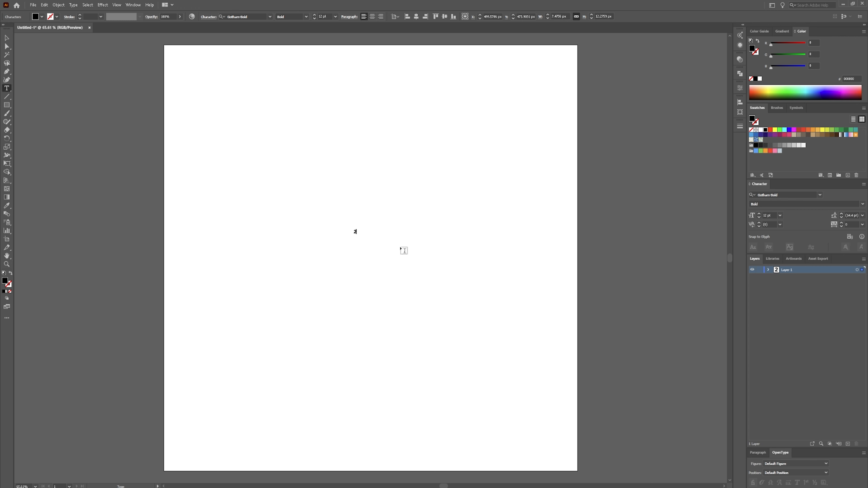
Enlarge the text "2" to over half the artboard's height and center it horizontally on the artboard.
{"action": "key", "text": "Escape"}
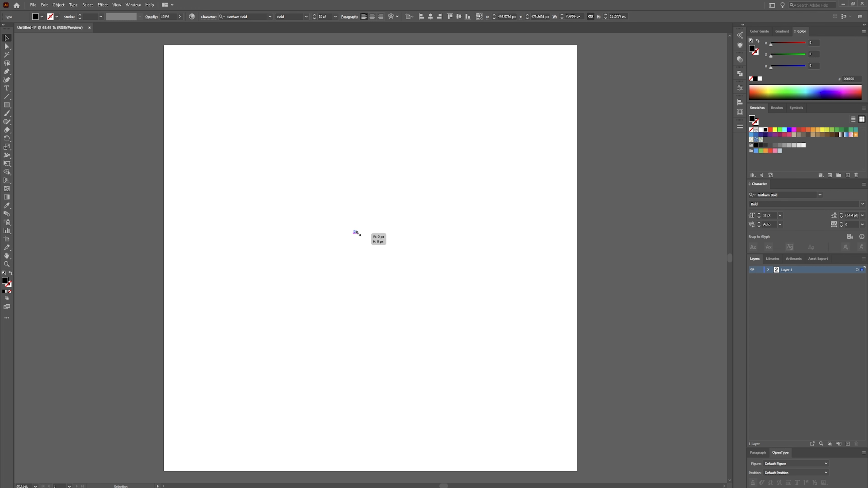
{"action": "left_click_drag", "start_coordinate": [356, 233], "coordinate": [664, 420]}
{"action": "left_click_drag", "start_coordinate": [339, 329], "coordinate": [373, 329]}
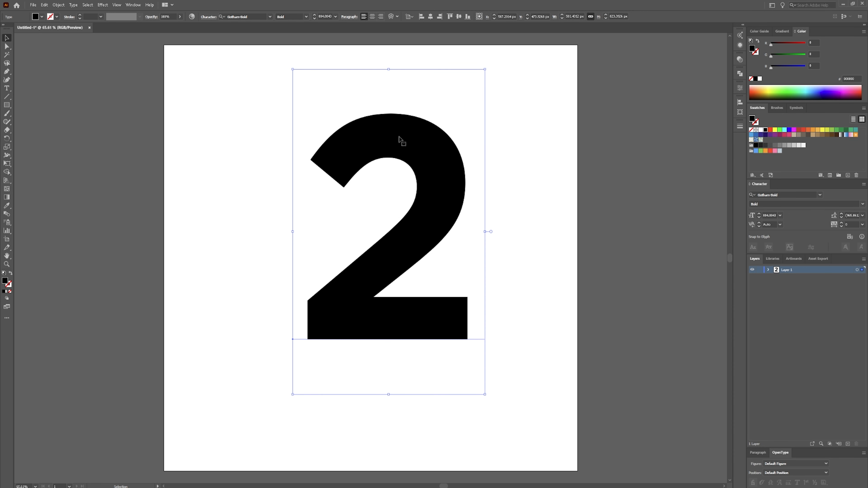
{"action": "left_click", "coordinate": [430, 16]}
{"action": "left_click", "coordinate": [547, 207]}
Convert the large "2" from live text to vector outlines.
{"action": "right_click", "coordinate": [403, 183]}
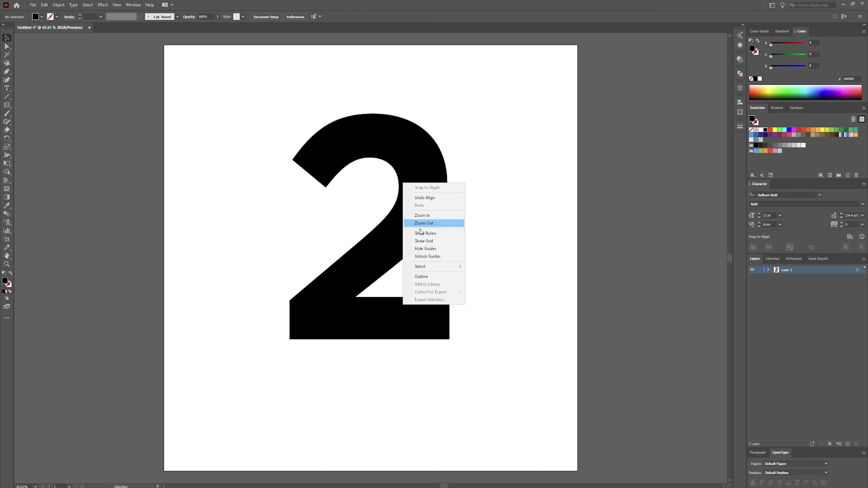
{"action": "left_click", "coordinate": [422, 159]}
{"action": "right_click", "coordinate": [417, 170]}
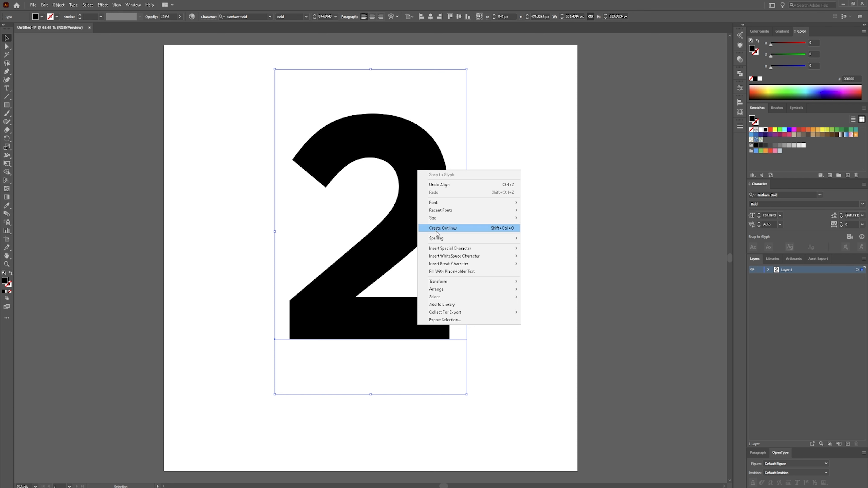
{"action": "left_click", "coordinate": [388, 142]}
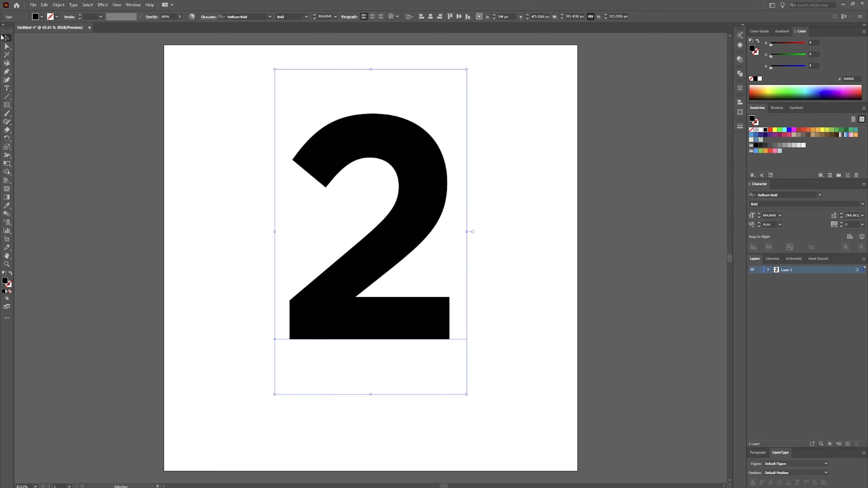
{"action": "right_click", "coordinate": [415, 173]}
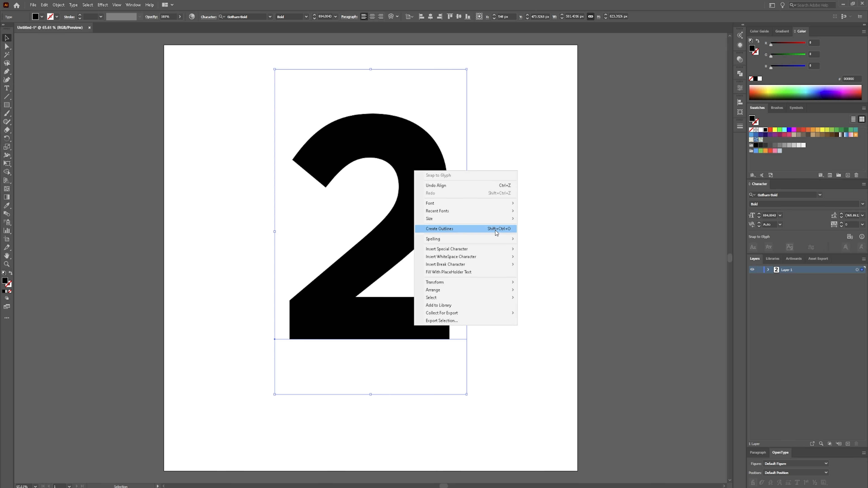
{"action": "left_click", "coordinate": [485, 228]}
{"action": "right_click", "coordinate": [424, 180]}
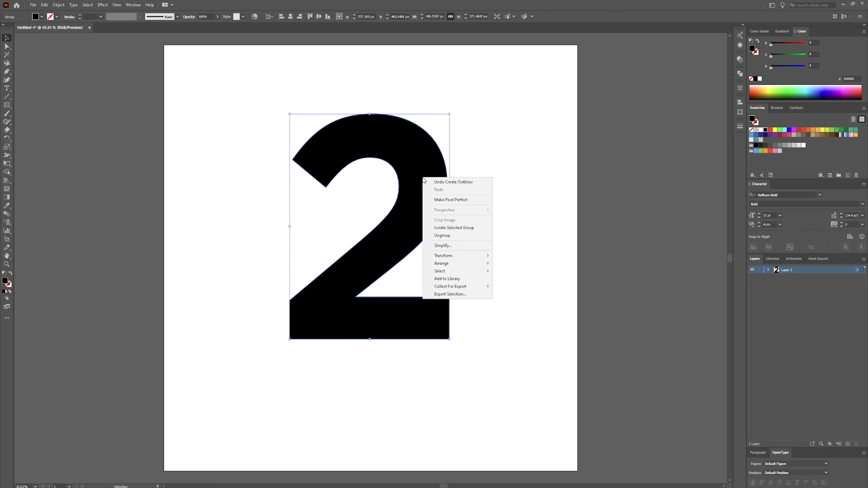
{"action": "left_click", "coordinate": [412, 168]}
{"action": "left_click", "coordinate": [538, 186]}
{"action": "left_click", "coordinate": [417, 173]}
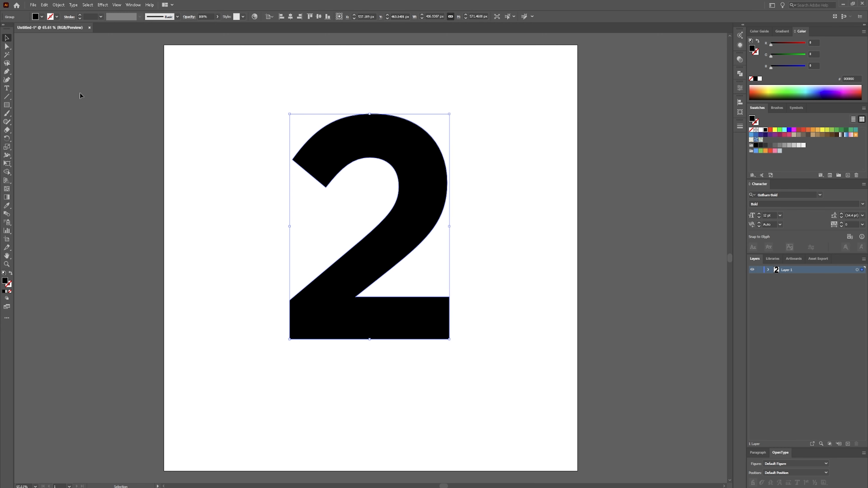
{"action": "left_click", "coordinate": [44, 5]}
{"action": "mouse_move", "coordinate": [55, 6]}
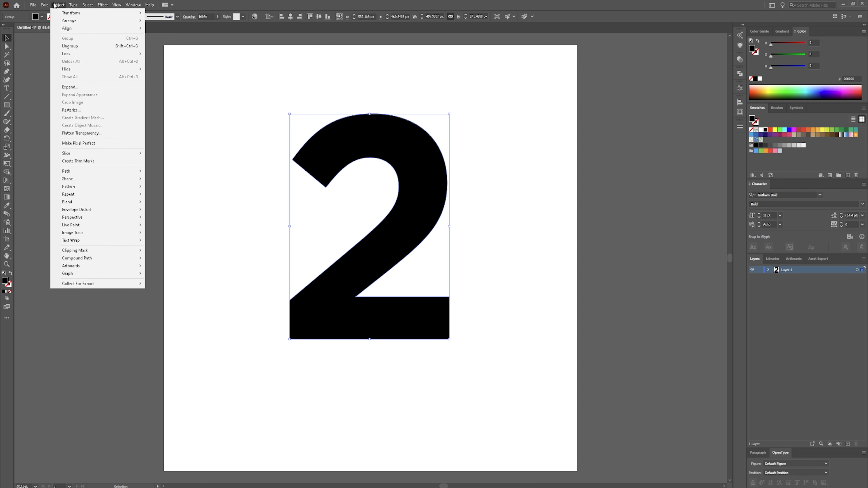
{"action": "left_click", "coordinate": [76, 90]}
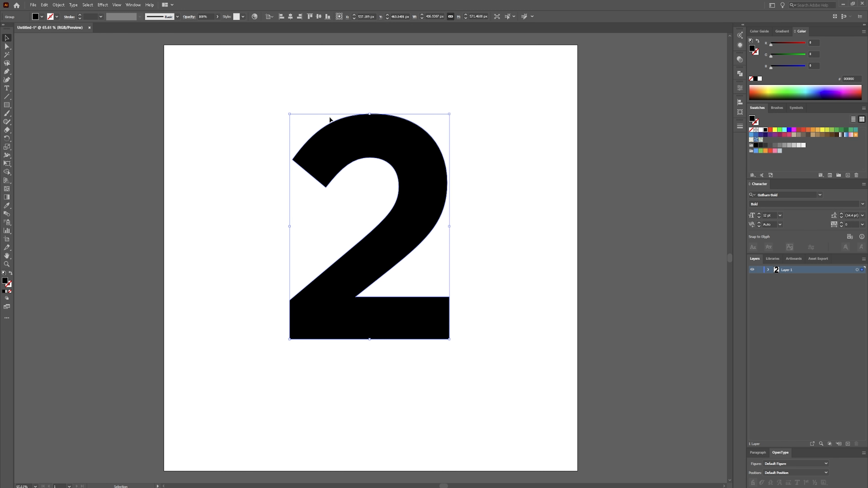
{"action": "left_click", "coordinate": [313, 127]}
Try rounding both corners at the end of the 2's upper stroke, and restore them to sharp corners.
{"action": "key", "text": "a"}
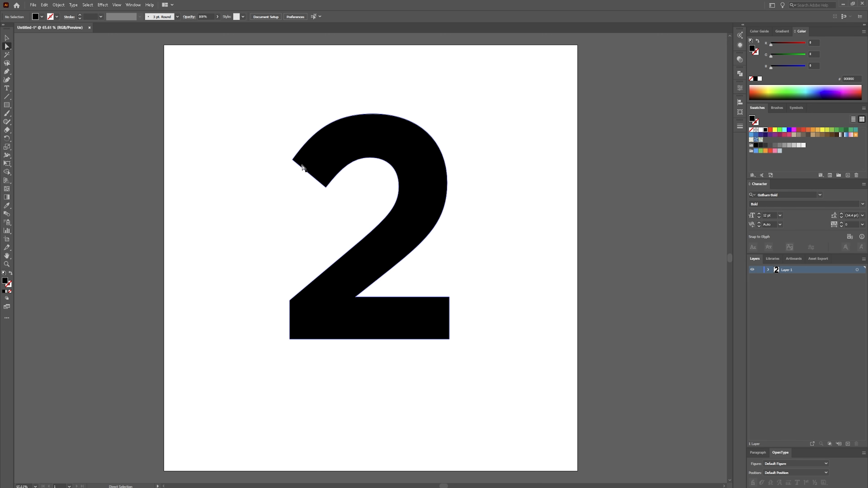
{"action": "left_click", "coordinate": [325, 151]}
{"action": "left_click", "coordinate": [288, 185]}
{"action": "left_click", "coordinate": [292, 160]}
{"action": "mouse_move", "coordinate": [300, 160]}
{"action": "left_mouse_down"}
{"action": "mouse_move", "coordinate": [351, 158]}
{"action": "mouse_move", "coordinate": [300, 164]}
{"action": "left_mouse_up"}
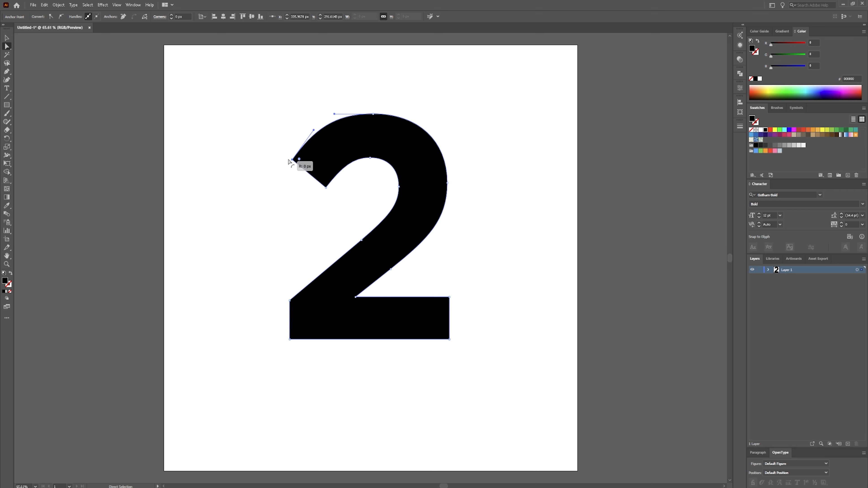
{"action": "left_click", "coordinate": [326, 187], "text": "shift"}
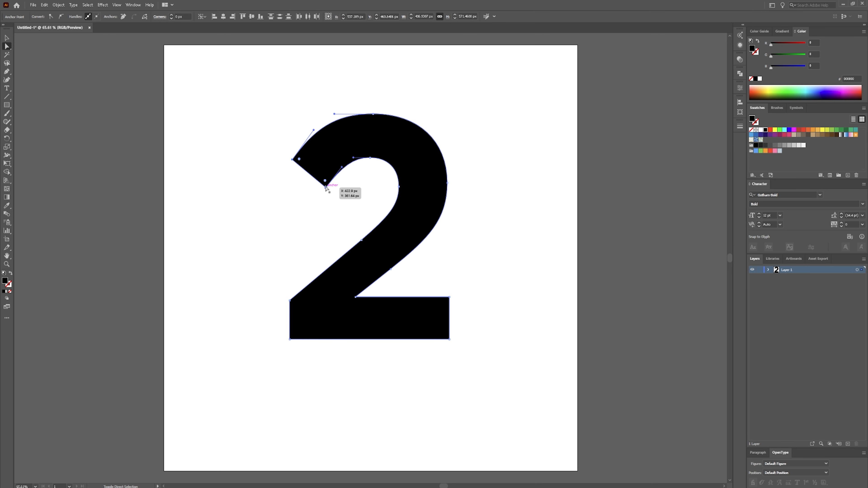
{"action": "left_click_drag", "start_coordinate": [299, 159], "coordinate": [349, 136]}
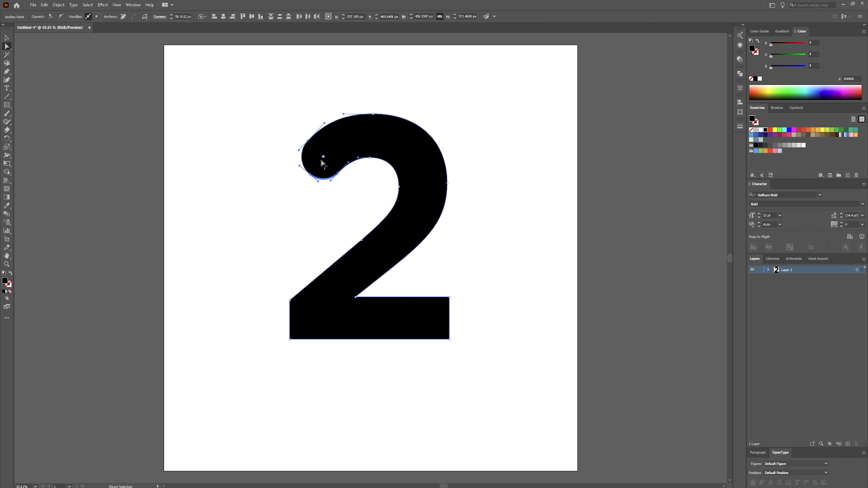
{"action": "left_click_drag", "start_coordinate": [323, 157], "coordinate": [309, 202]}
{"action": "left_click", "coordinate": [306, 217]}
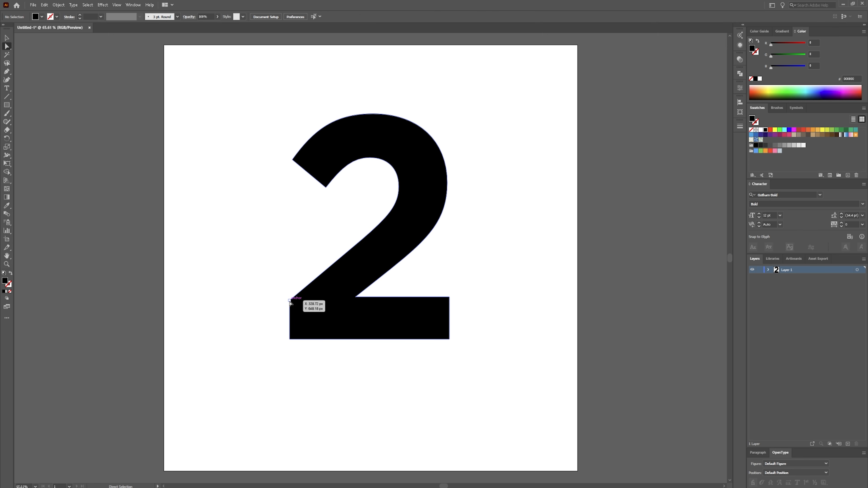
Round the upper-left corner of the 2's base into a large smooth curve.
{"action": "left_click", "coordinate": [290, 301]}
{"action": "left_click_drag", "start_coordinate": [298, 307], "coordinate": [364, 321]}
{"action": "key", "text": "ctrl+shift+a"}
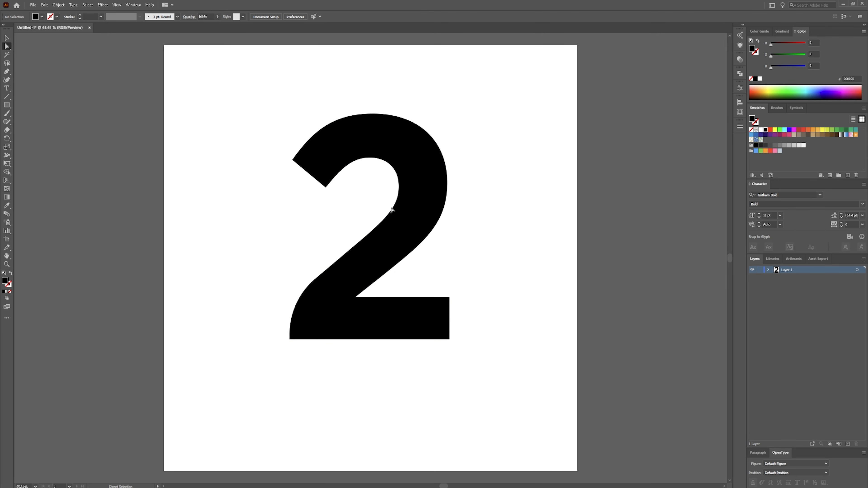
Round the upper-right corner of the 2's base to its maximum radius.
{"action": "left_click", "coordinate": [426, 319]}
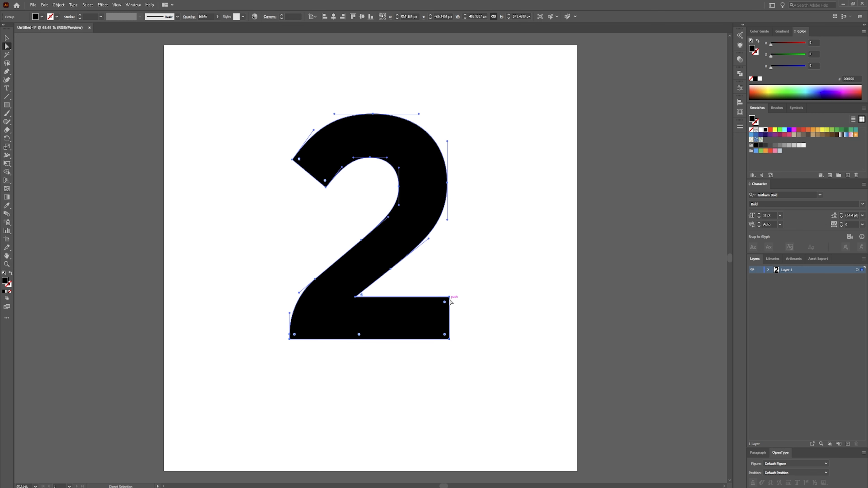
{"action": "left_click", "coordinate": [465, 305]}
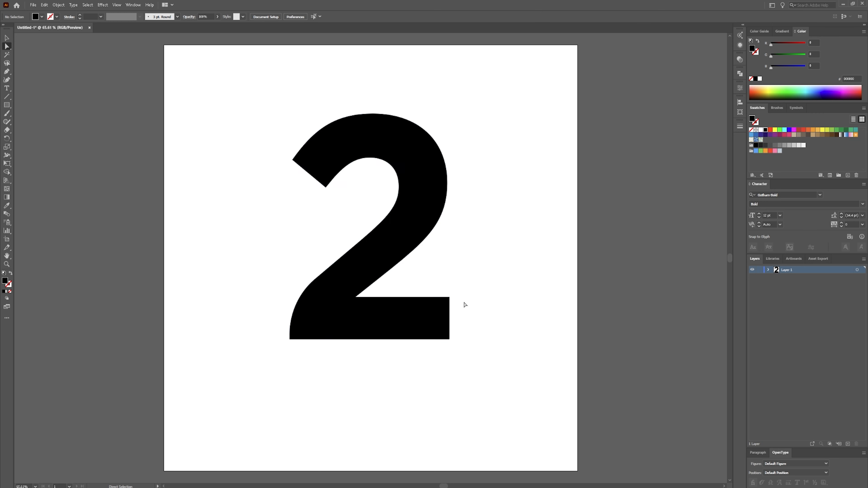
{"action": "left_click", "coordinate": [449, 297]}
{"action": "left_click_drag", "start_coordinate": [446, 303], "coordinate": [393, 337]}
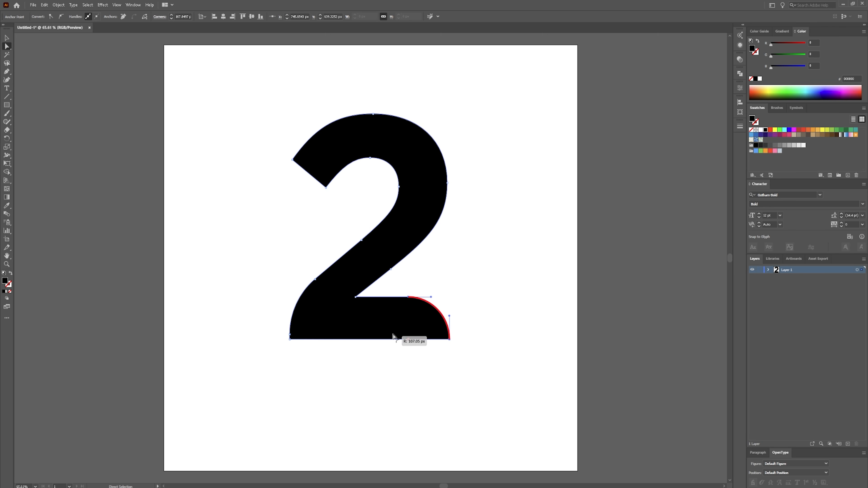
{"action": "left_click", "coordinate": [516, 275]}
Round only the outer-left corner at the end of the 2's upper stroke to its largest radius, keeping the lower corner sharp.
{"action": "left_click", "coordinate": [325, 186]}
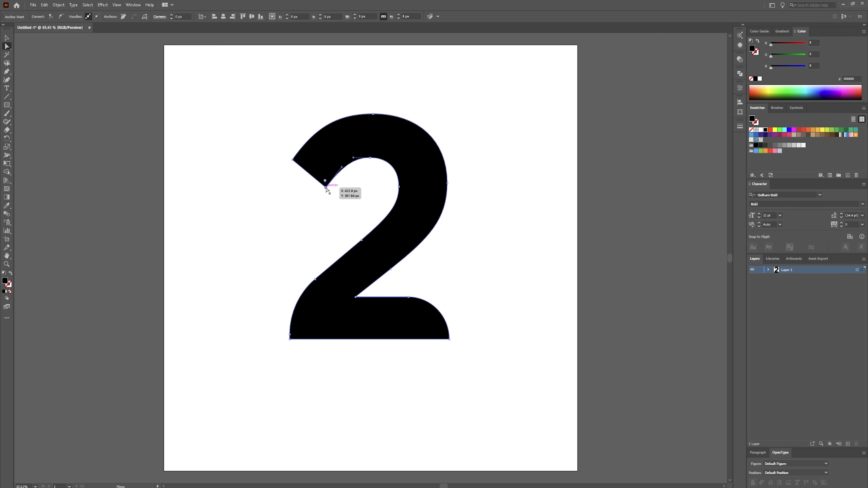
{"action": "left_click_drag", "start_coordinate": [327, 183], "coordinate": [316, 199]}
{"action": "left_click", "coordinate": [292, 159]}
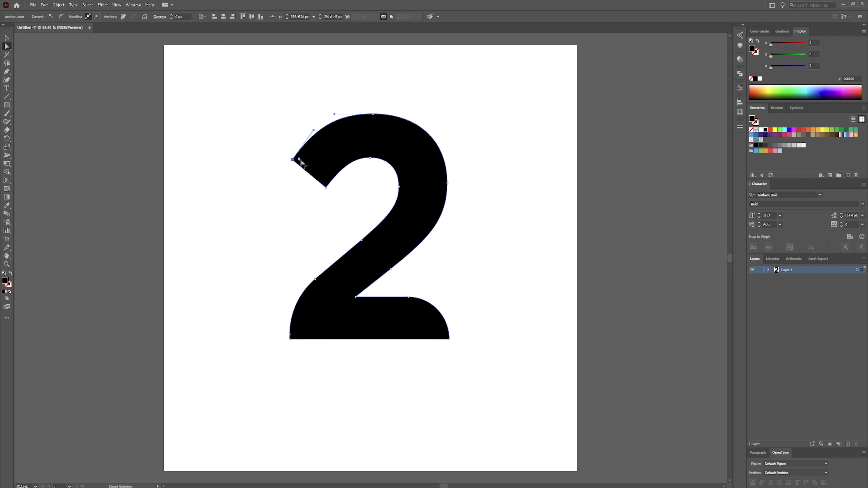
{"action": "key", "text": "ctrl+a"}
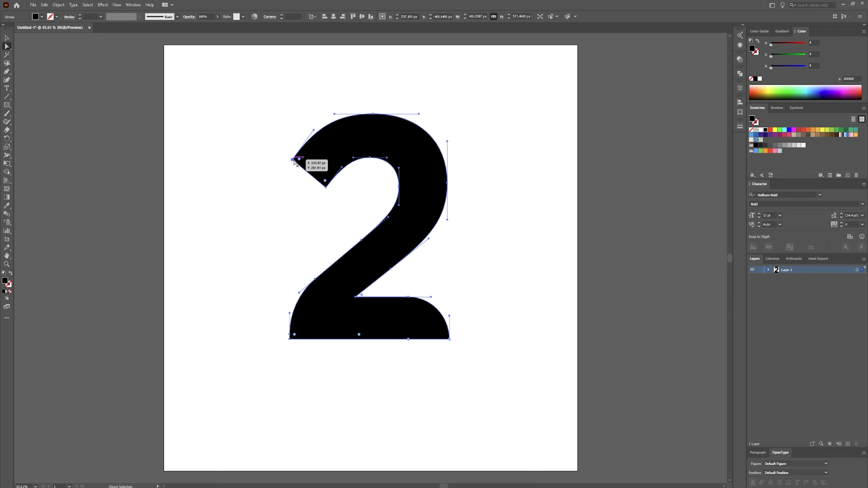
{"action": "left_click", "coordinate": [292, 160]}
{"action": "left_click_drag", "start_coordinate": [299, 159], "coordinate": [434, 159]}
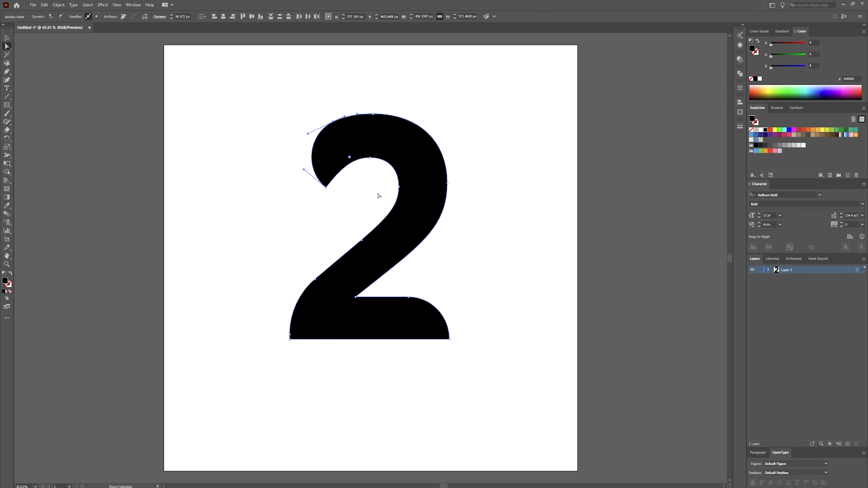
{"action": "left_click", "coordinate": [341, 207]}
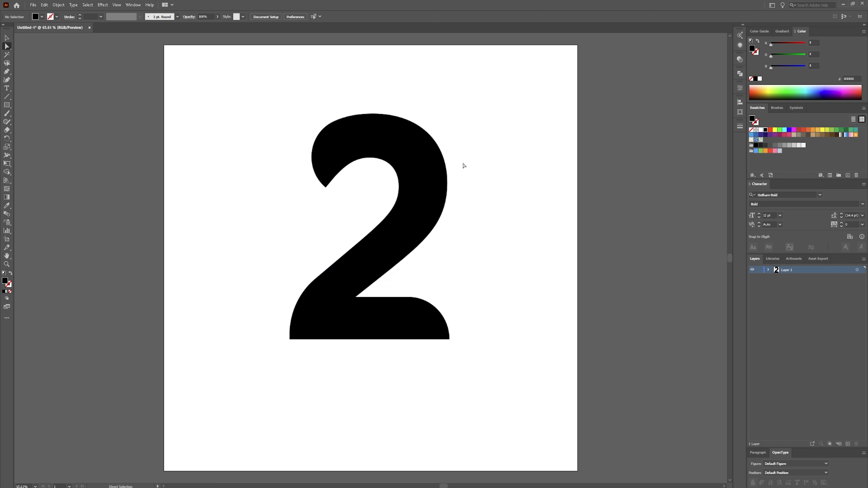
Set up the Pen tool with no fill and a bright green 00FF00 stroke.
{"action": "left_click", "coordinate": [436, 175]}
{"action": "left_click", "coordinate": [464, 60]}
{"action": "left_click", "coordinate": [7, 72]}
{"action": "left_click", "coordinate": [10, 274]}
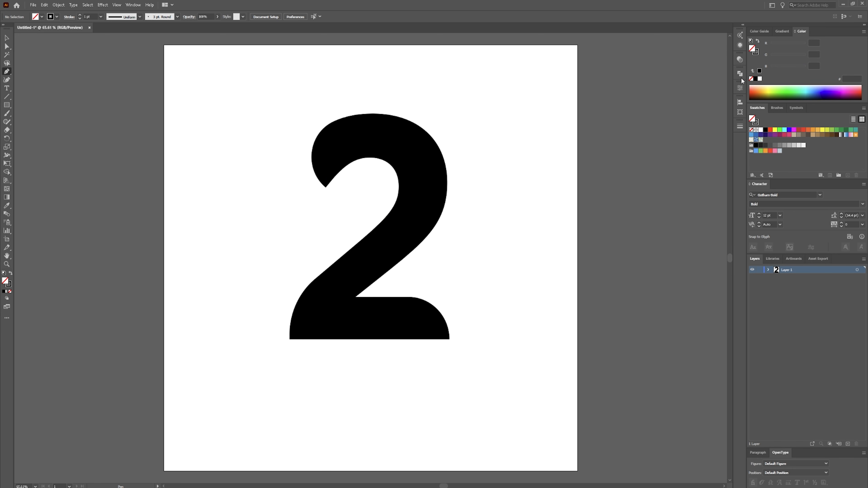
{"action": "left_click", "coordinate": [784, 89]}
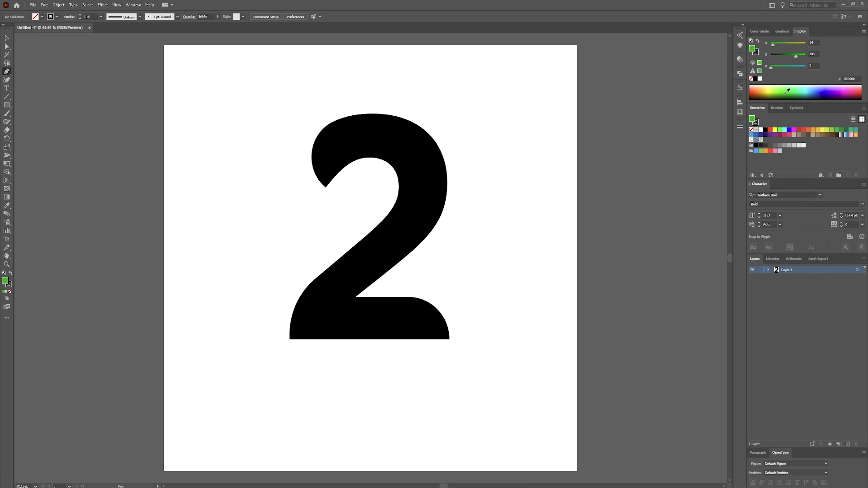
{"action": "left_click", "coordinate": [752, 79]}
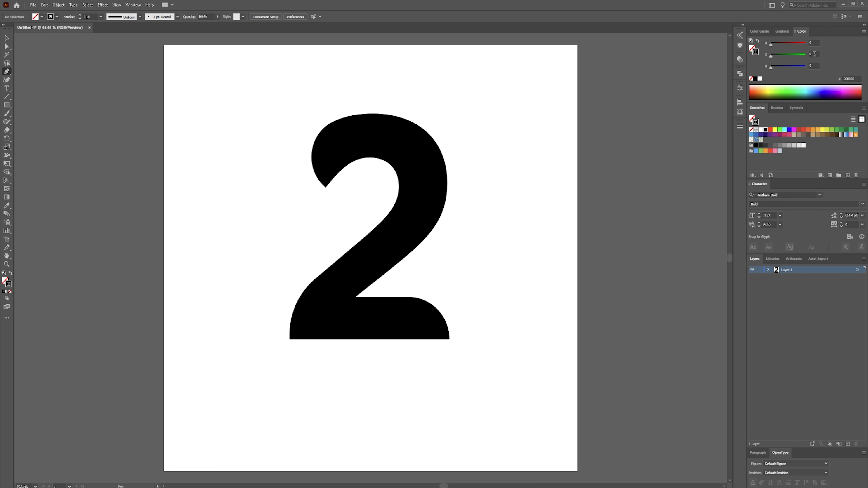
{"action": "left_click_drag", "start_coordinate": [799, 56], "coordinate": [833, 60]}
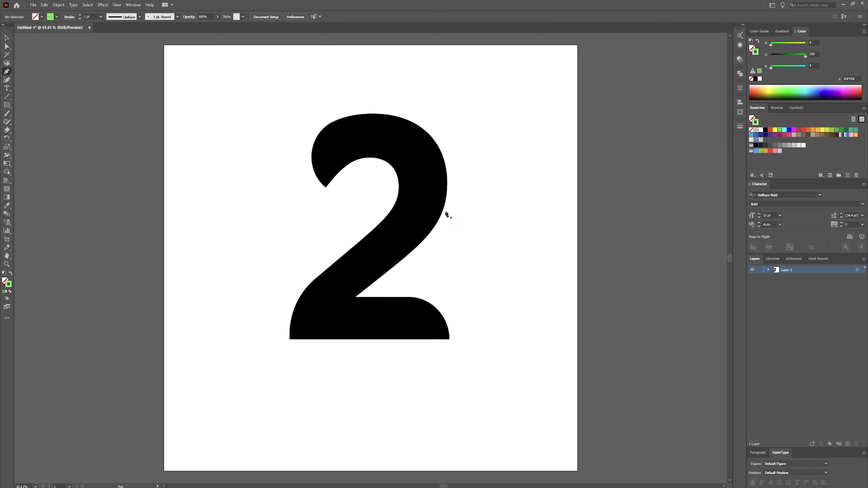
Draw an arched green path from the sharp tip of the 2's upper stroke across the number to beyond its right edge.
{"action": "left_click", "coordinate": [326, 187]}
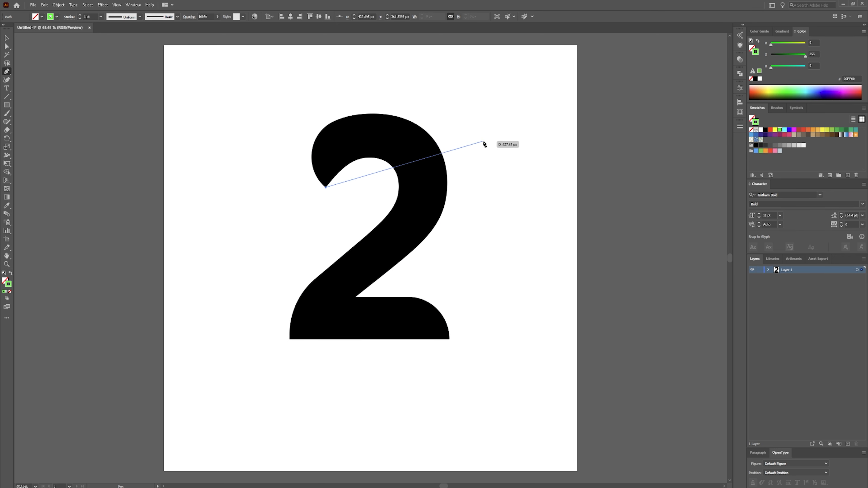
{"action": "left_click_drag", "start_coordinate": [479, 152], "coordinate": [594, 212]}
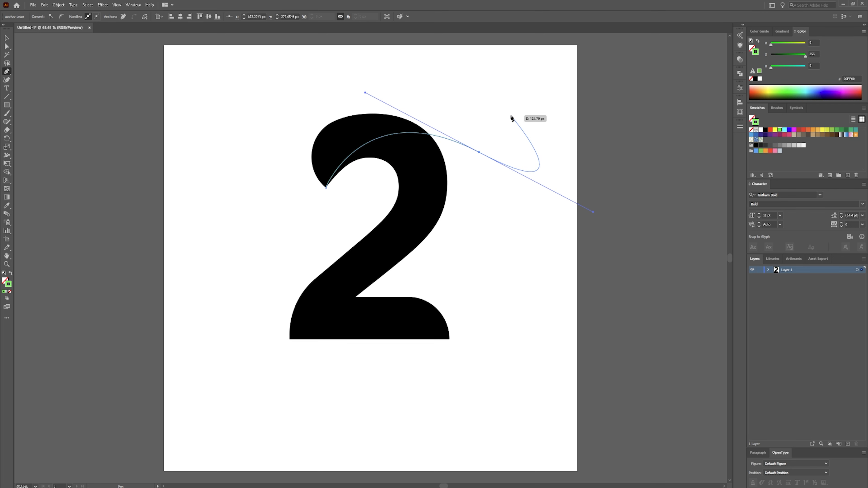
{"action": "left_click", "coordinate": [478, 152]}
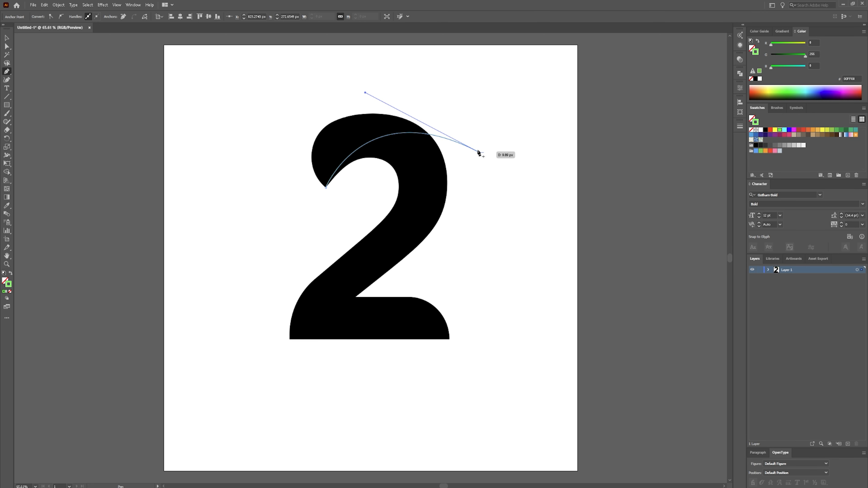
{"action": "key", "text": "Escape"}
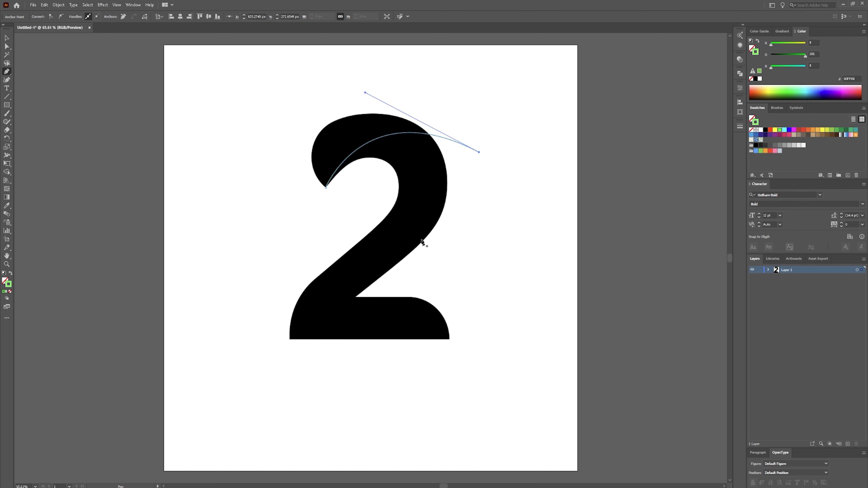
{"action": "left_click", "coordinate": [449, 340]}
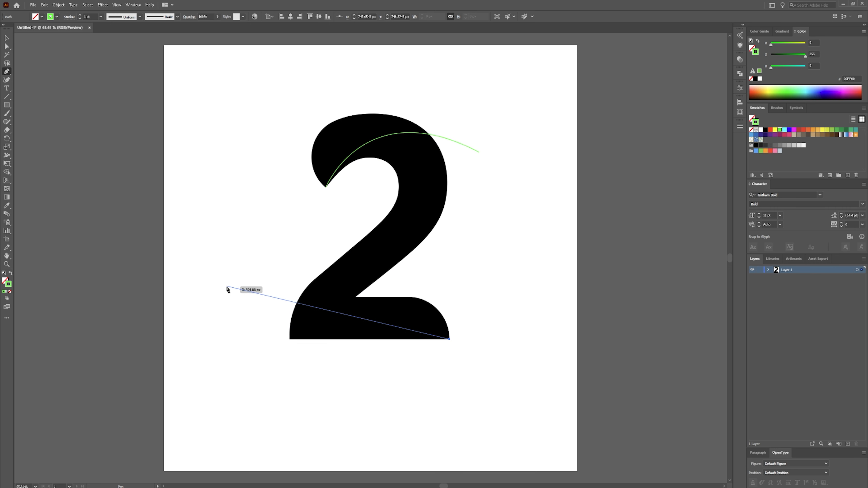
{"action": "mouse_move", "coordinate": [236, 293]}
{"action": "left_mouse_down"}
{"action": "mouse_move", "coordinate": [184, 333]}
{"action": "mouse_move", "coordinate": [134, 340]}
{"action": "mouse_move", "coordinate": [91, 306]}
{"action": "mouse_move", "coordinate": [39, 305]}
{"action": "mouse_move", "coordinate": [44, 320]}
{"action": "mouse_move", "coordinate": [7, 303]}
{"action": "mouse_move", "coordinate": [248, 303]}
{"action": "left_mouse_up"}
{"action": "key", "text": "ctrl+z"}
{"action": "key", "text": "space"}
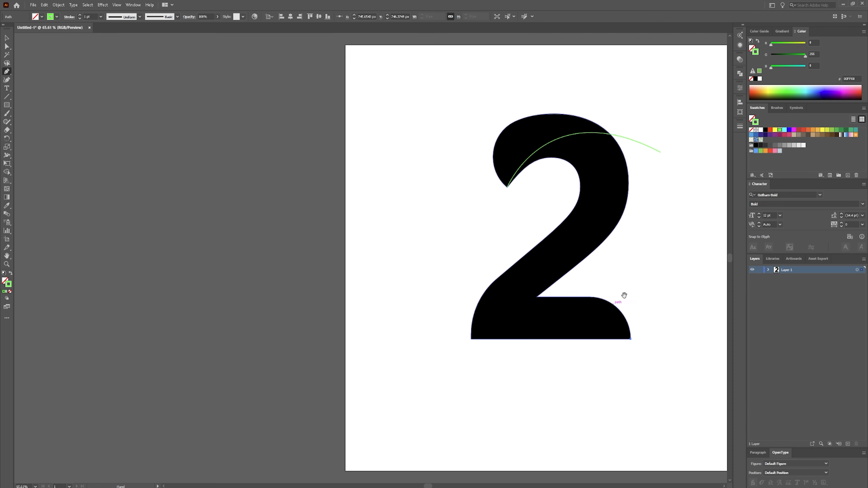
{"action": "left_click_drag", "start_coordinate": [624, 295], "coordinate": [432, 288]}
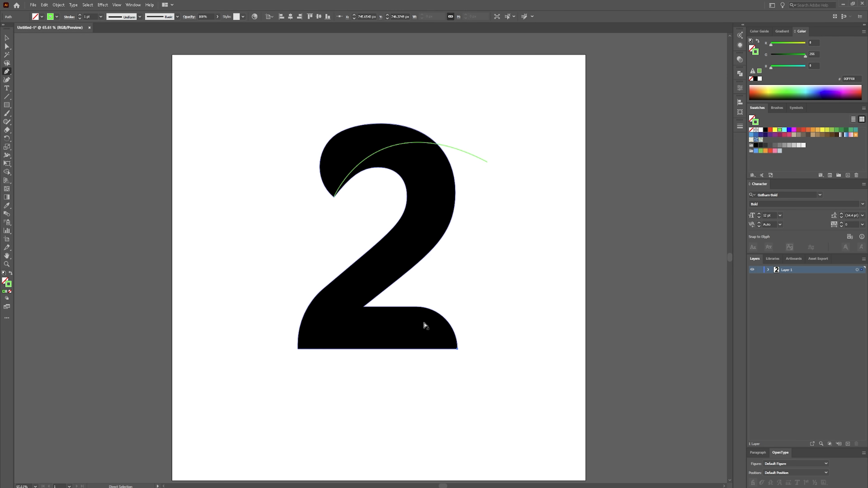
{"action": "key", "text": "ctrl+z"}
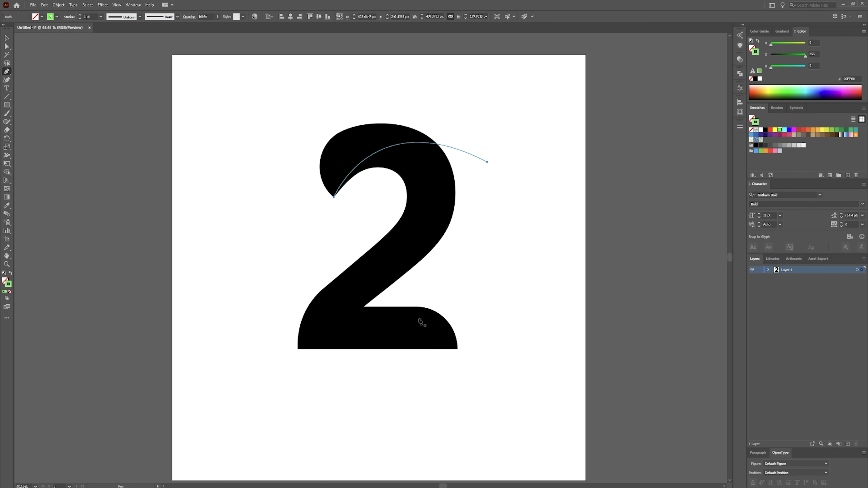
Draw a curved green path from the lower-right corner of the 2's base, sweeping up past the inner corner into the diagonal.
{"action": "left_click", "coordinate": [458, 348]}
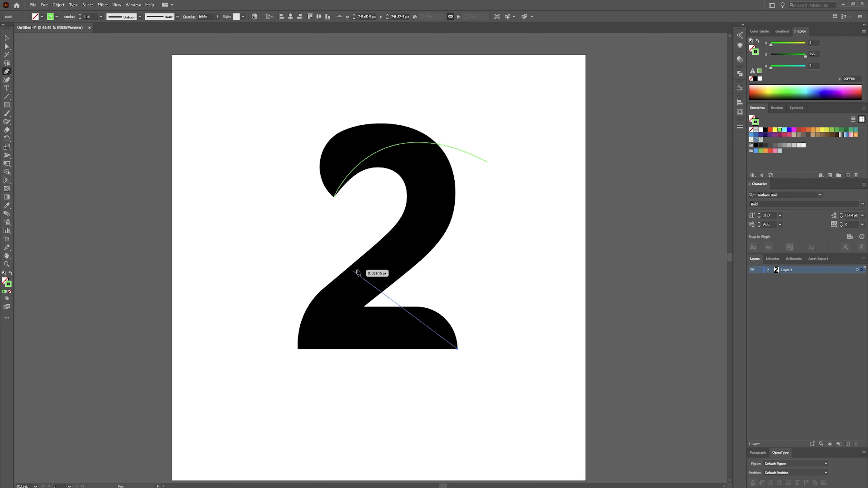
{"action": "left_click_drag", "start_coordinate": [372, 265], "coordinate": [403, 170]}
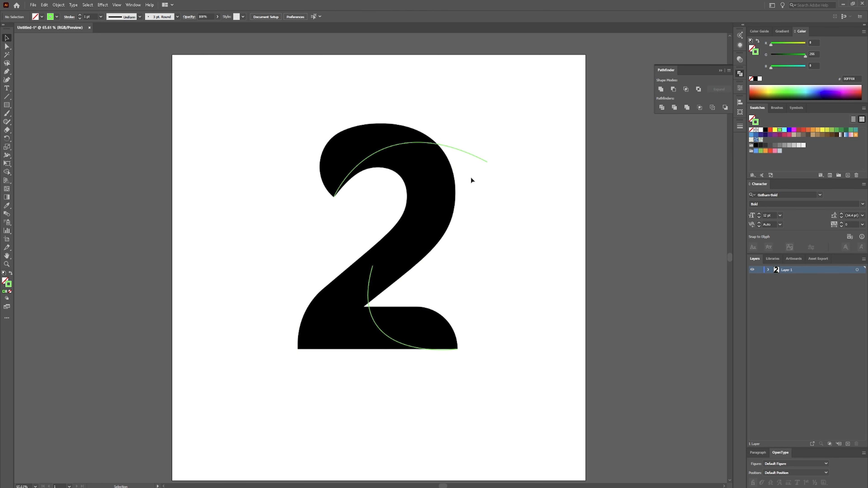
Place a spare copy of both green paths off the artboard, to the left of the 2.
{"action": "left_click", "coordinate": [480, 158]}
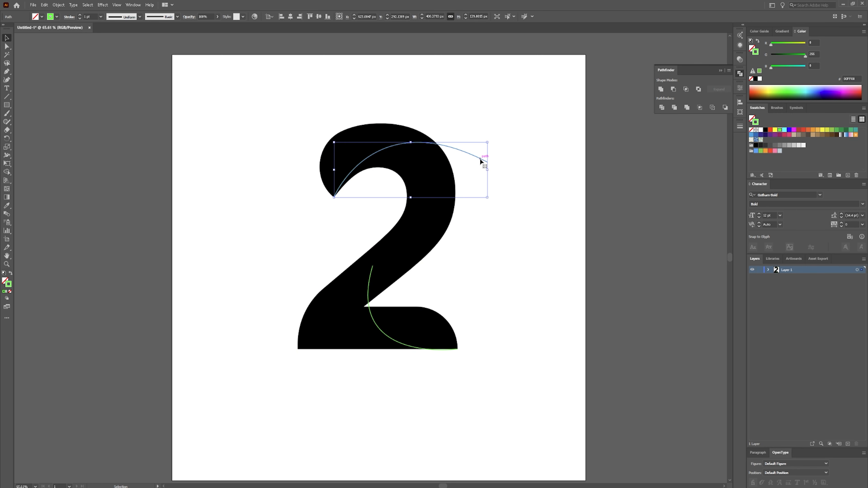
{"action": "left_click", "coordinate": [369, 305], "text": "shift"}
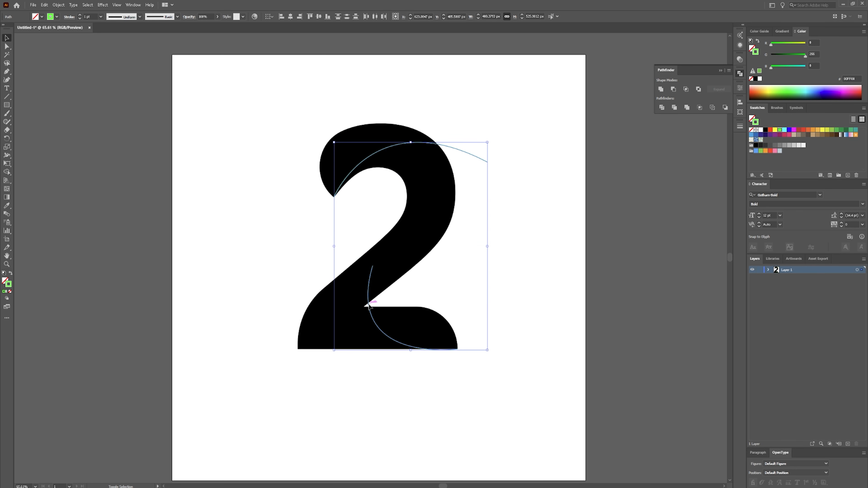
{"action": "left_click_drag", "start_coordinate": [368, 305], "coordinate": [40, 321]}
Split the 2 along the two overlapping green paths with the Pathfinder's Divide operation.
{"action": "left_click_drag", "start_coordinate": [514, 88], "coordinate": [258, 372]}
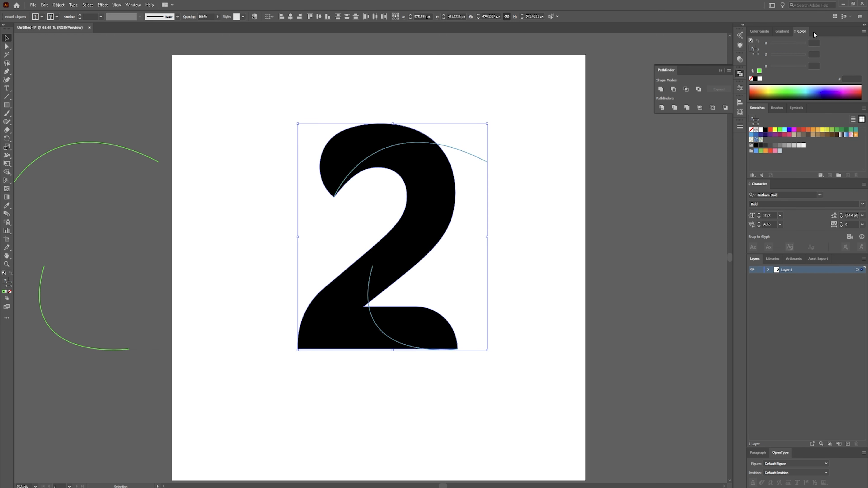
{"action": "left_click", "coordinate": [740, 75]}
{"action": "left_click", "coordinate": [740, 75]}
{"action": "left_click", "coordinate": [676, 208]}
{"action": "left_click", "coordinate": [740, 74]}
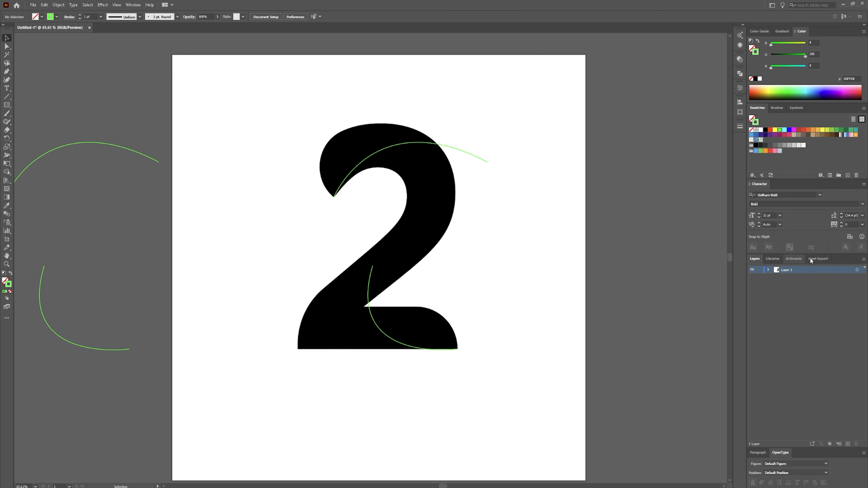
{"action": "left_click", "coordinate": [135, 5]}
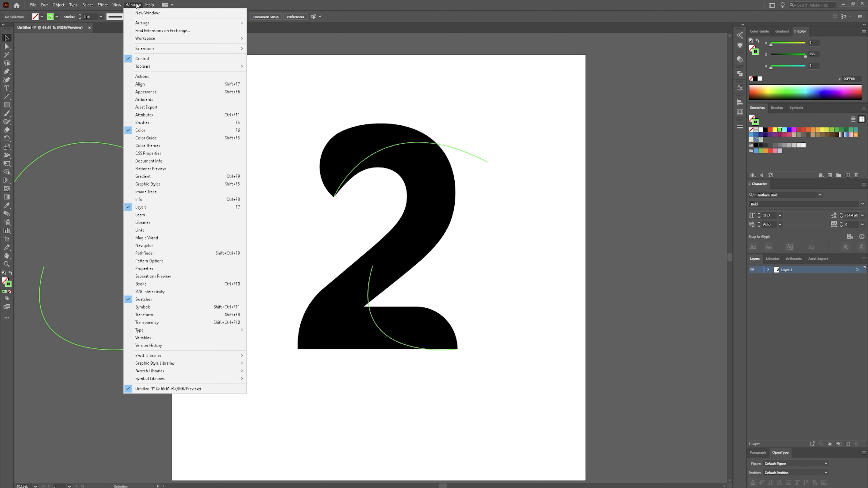
{"action": "left_click", "coordinate": [173, 253]}
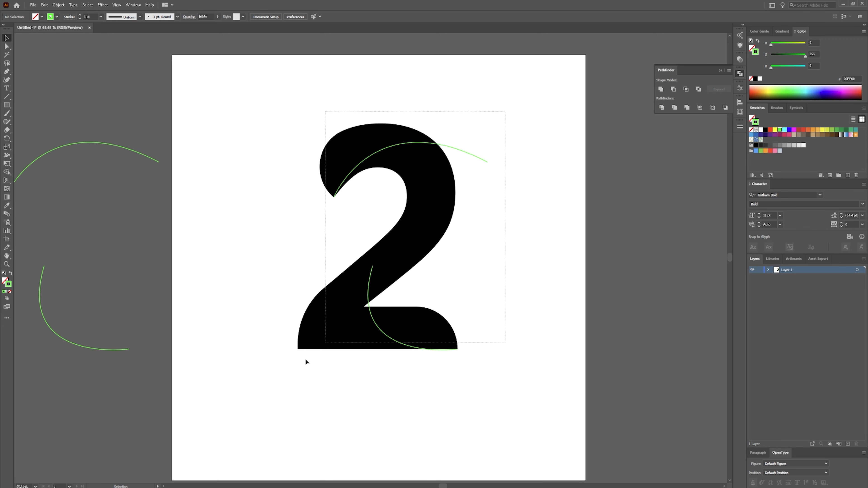
{"action": "left_click_drag", "start_coordinate": [305, 358], "coordinate": [393, 184]}
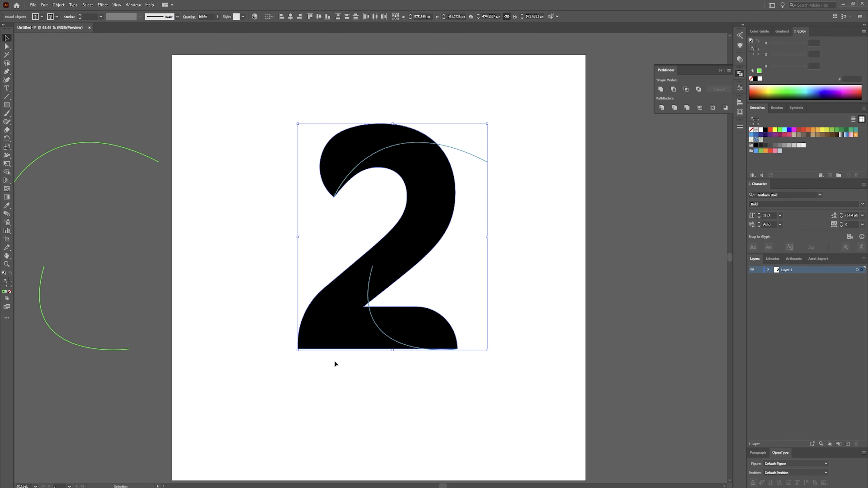
{"action": "left_click", "coordinate": [662, 107]}
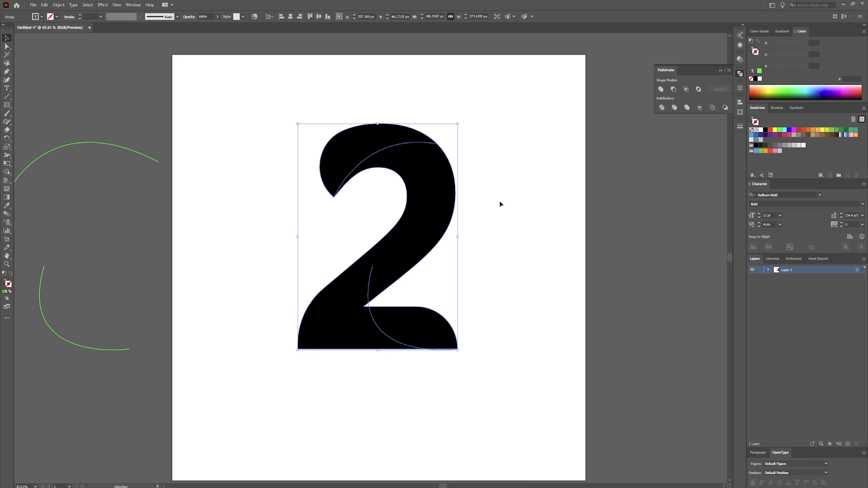
{"action": "left_click", "coordinate": [484, 238]}
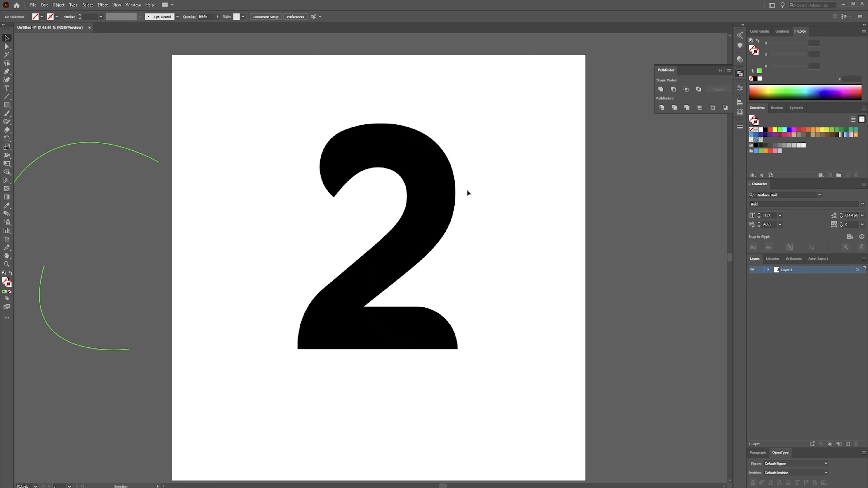
Ungroup the divided pieces of the 2 and clear the selection.
{"action": "right_click", "coordinate": [418, 166]}
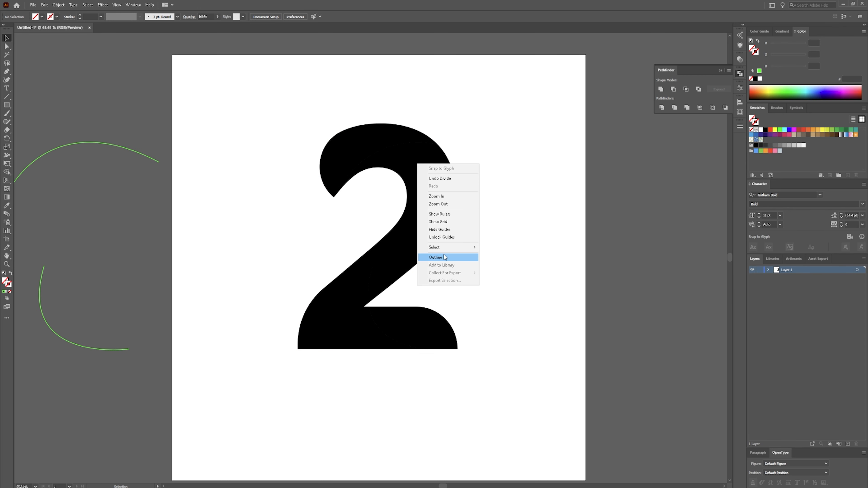
{"action": "left_click", "coordinate": [396, 142]}
{"action": "right_click", "coordinate": [430, 175]}
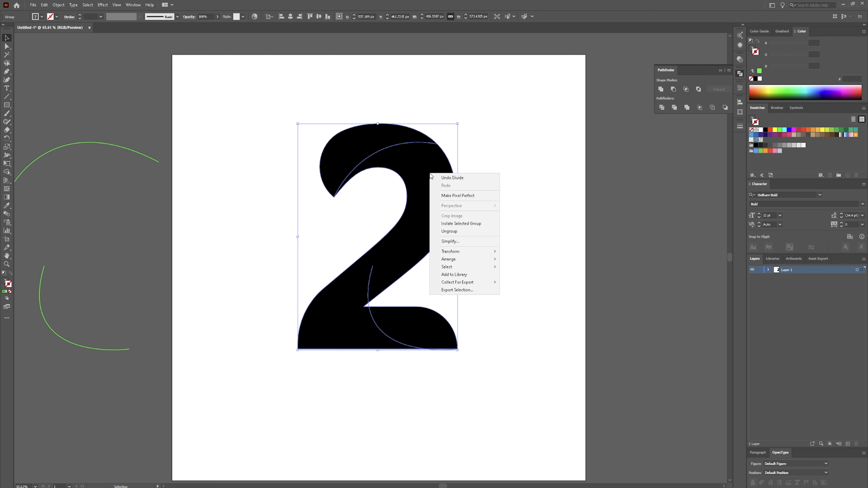
{"action": "left_click", "coordinate": [470, 234]}
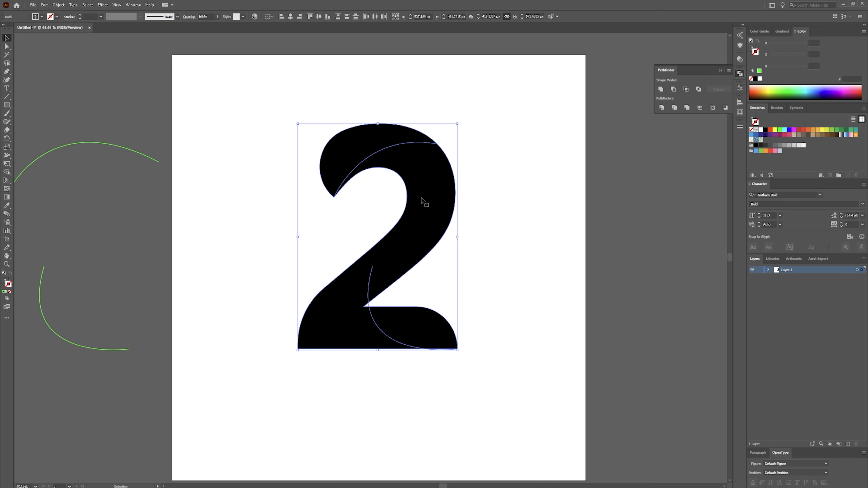
{"action": "key", "text": "ctrl+shift+a"}
Pull the upper piece and the base piece away from the 2 to test the division, and undo both moves.
{"action": "left_click_drag", "start_coordinate": [370, 146], "coordinate": [354, 124]}
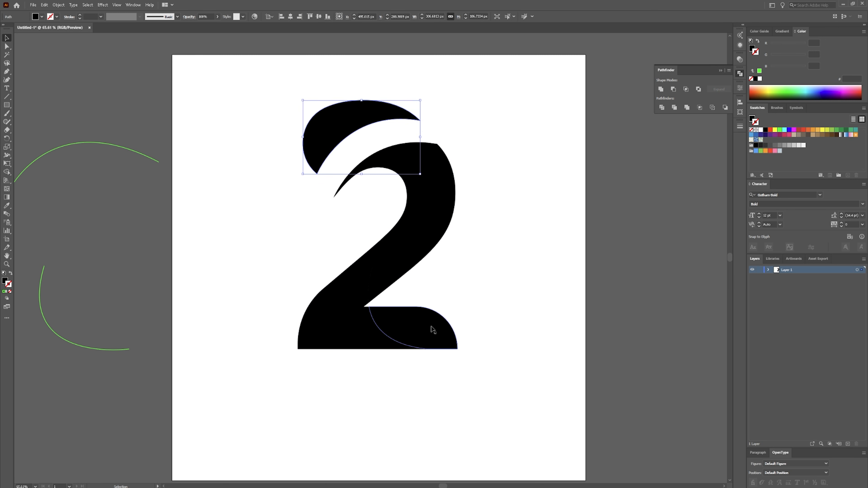
{"action": "left_click_drag", "start_coordinate": [433, 329], "coordinate": [490, 304]}
{"action": "key", "text": "ctrl+z"}
{"action": "key", "text": "ctrl+z"}
{"action": "left_click", "coordinate": [299, 224]}
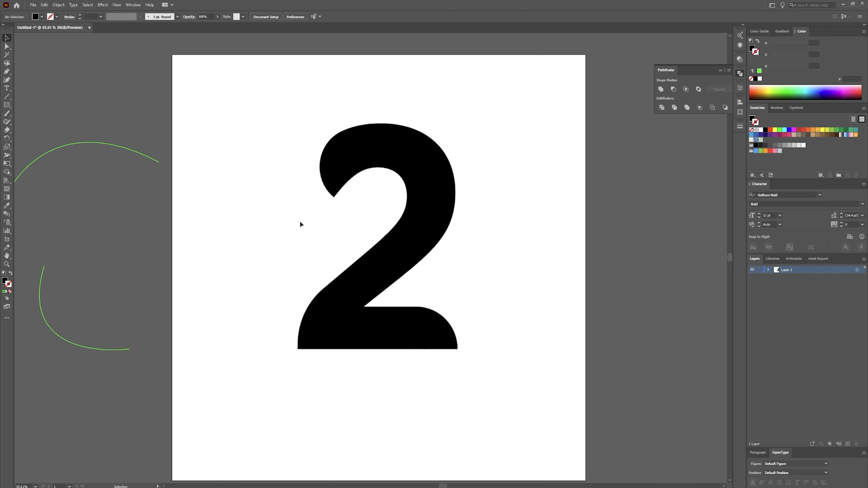
Move the two spare green paths back over the 2, placing the upper path's end on the upper stroke's sharp tip.
{"action": "left_click_drag", "start_coordinate": [68, 413], "coordinate": [66, 391]}
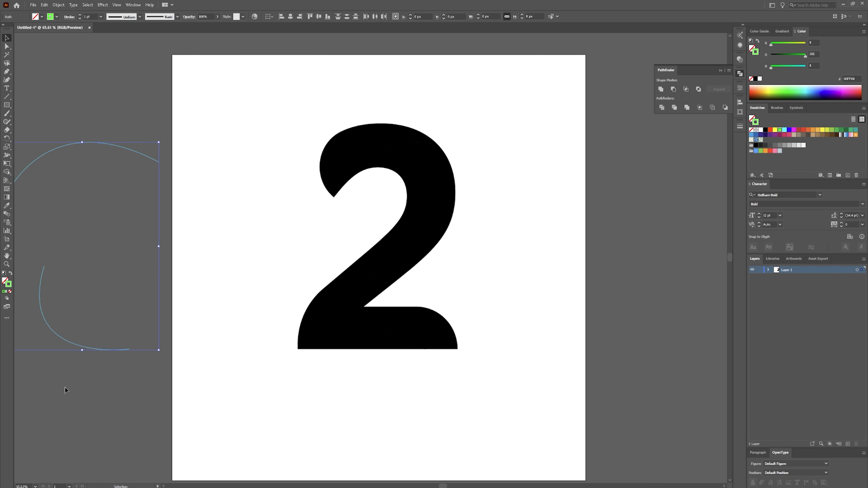
{"action": "left_click", "coordinate": [84, 348], "text": "shift"}
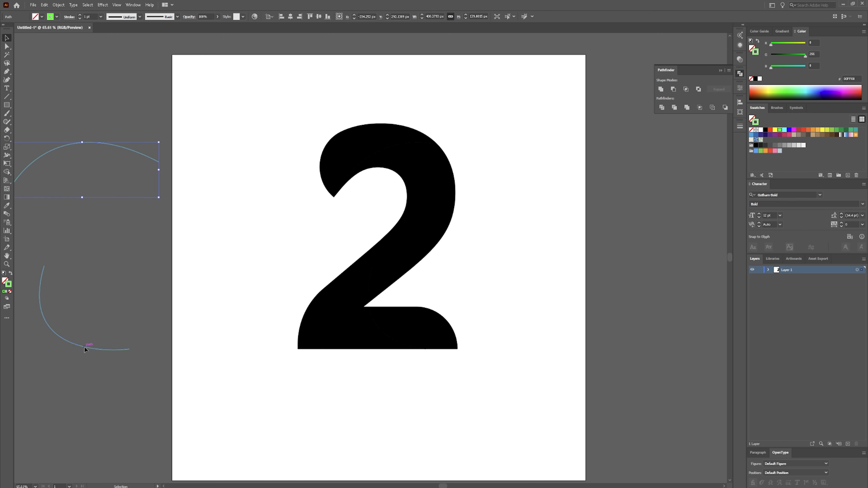
{"action": "left_click", "coordinate": [90, 349], "text": "shift"}
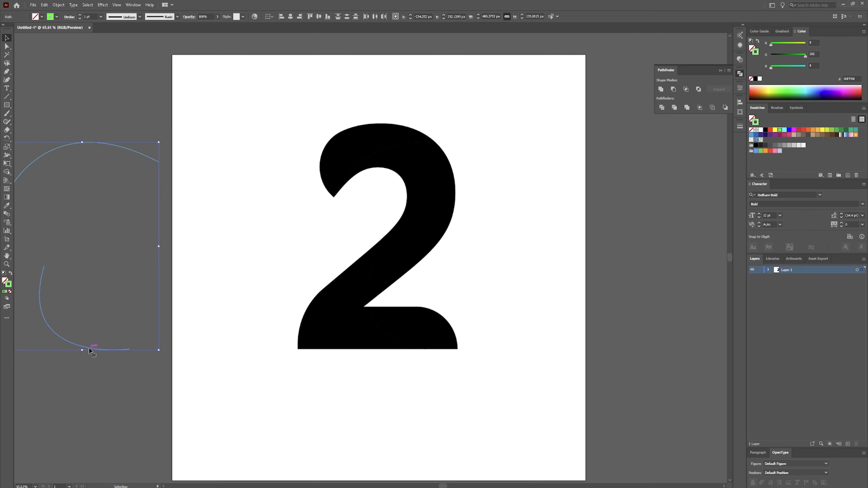
{"action": "left_click_drag", "start_coordinate": [89, 347], "coordinate": [419, 343]}
{"action": "scroll", "coordinate": [320, 194], "scroll_direction": "up", "scroll_amount": 6}
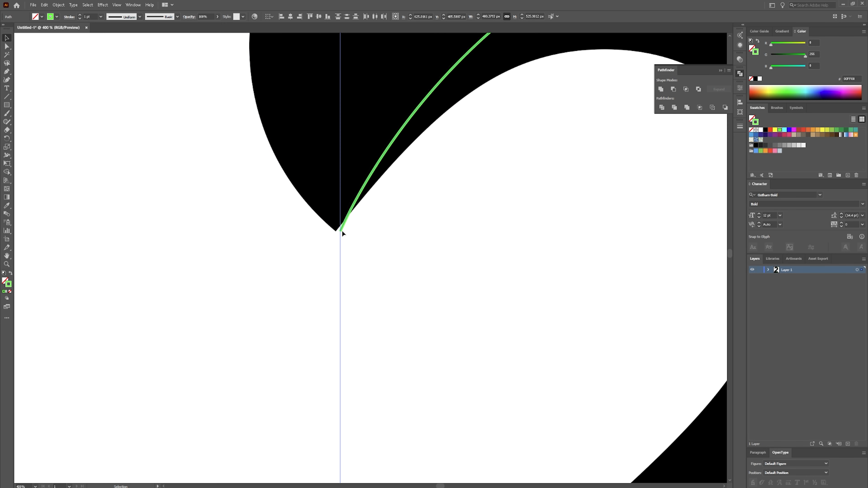
{"action": "left_click_drag", "start_coordinate": [342, 233], "coordinate": [336, 232]}
{"action": "scroll", "coordinate": [516, 180], "scroll_direction": "down", "scroll_amount": 5}
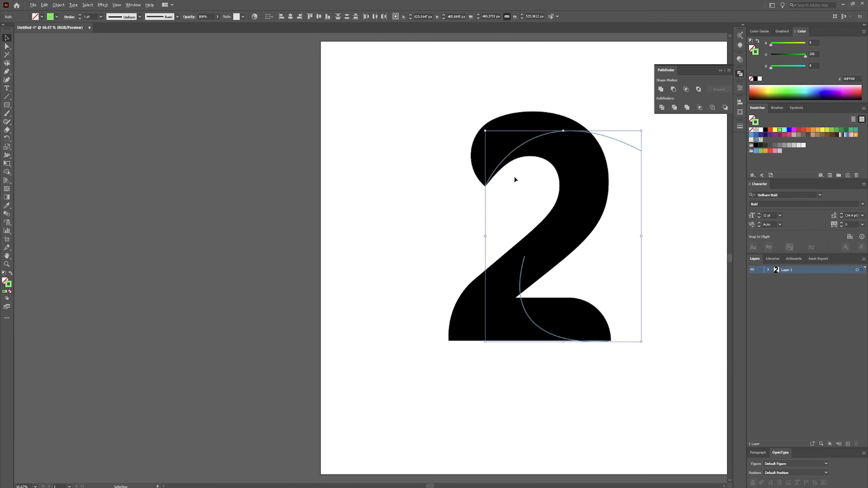
{"action": "left_click_drag", "start_coordinate": [680, 223], "coordinate": [601, 200]}
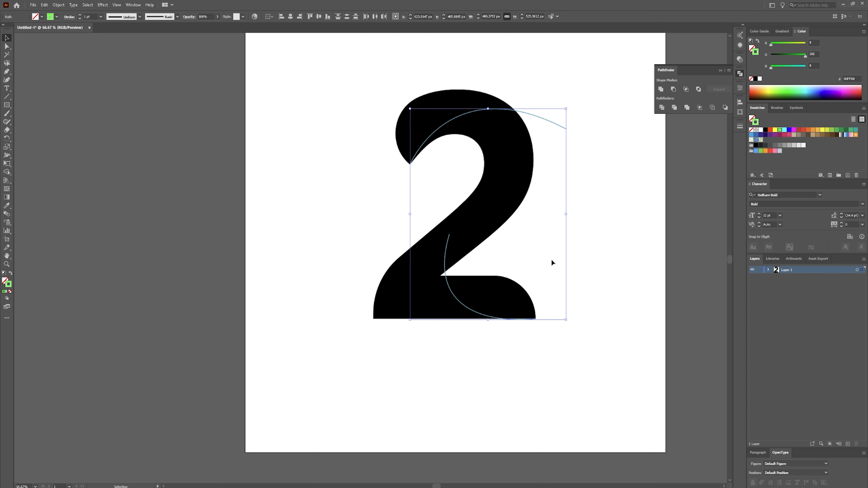
{"action": "left_click", "coordinate": [595, 258]}
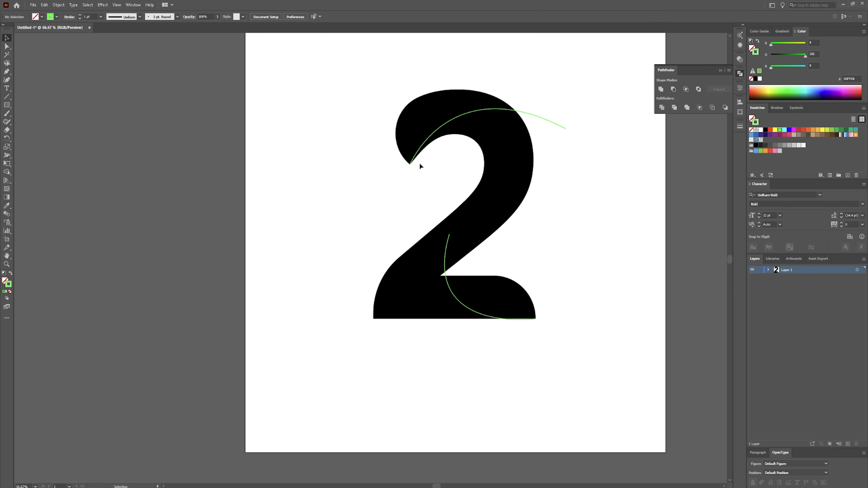
Align the upper green path's starting anchor exactly with the sharp tip of the 2's upper stroke.
{"action": "scroll", "coordinate": [404, 148], "scroll_direction": "up", "scroll_amount": 2}
{"action": "scroll", "coordinate": [407, 180], "scroll_direction": "up", "scroll_amount": 2}
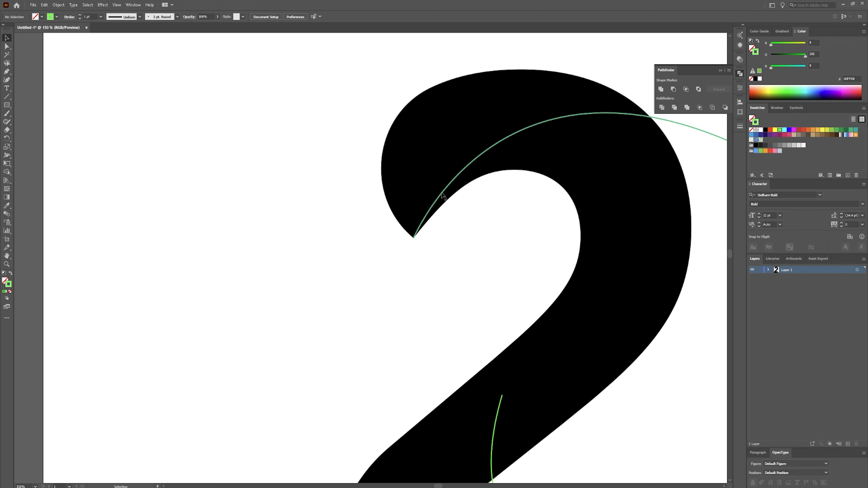
{"action": "left_click", "coordinate": [423, 223]}
{"action": "key", "text": "a"}
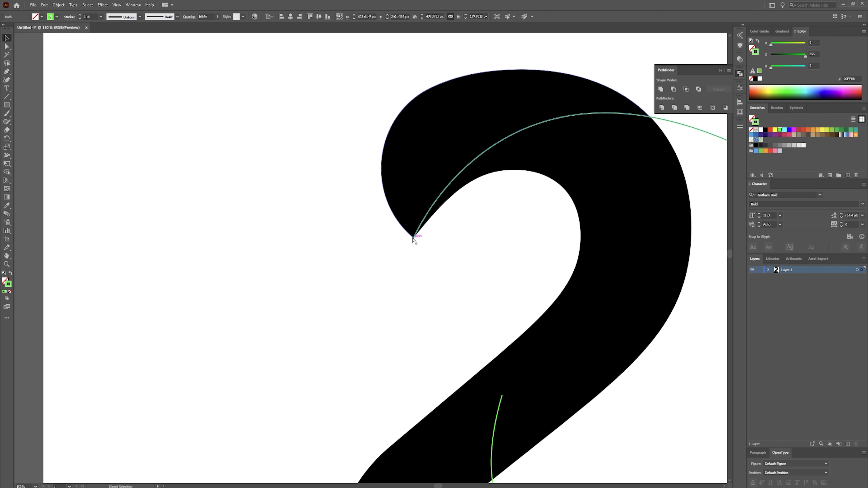
{"action": "mouse_move", "coordinate": [413, 240]}
{"action": "left_mouse_down"}
{"action": "mouse_move", "coordinate": [420, 242]}
{"action": "mouse_move", "coordinate": [413, 238]}
{"action": "left_mouse_up"}
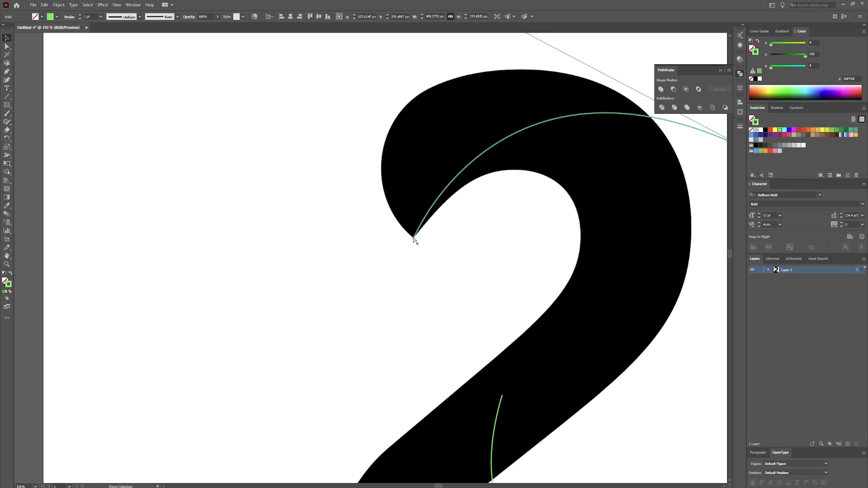
{"action": "left_click", "coordinate": [469, 312]}
Reposition the lower green path so its end anchor sits on the lower-right corner of the 2's base.
{"action": "scroll", "coordinate": [302, 263], "scroll_direction": "up", "scroll_amount": 5}
{"action": "scroll", "coordinate": [519, 287], "scroll_direction": "down", "scroll_amount": 6}
{"action": "left_click_drag", "start_coordinate": [601, 325], "coordinate": [337, 82]}
{"action": "scroll", "coordinate": [401, 324], "scroll_direction": "up", "scroll_amount": 3}
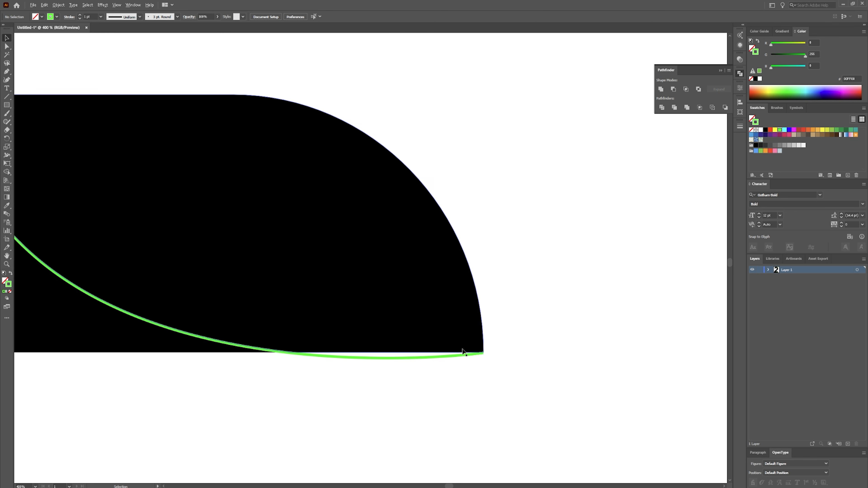
{"action": "left_click_drag", "start_coordinate": [480, 357], "coordinate": [483, 356]}
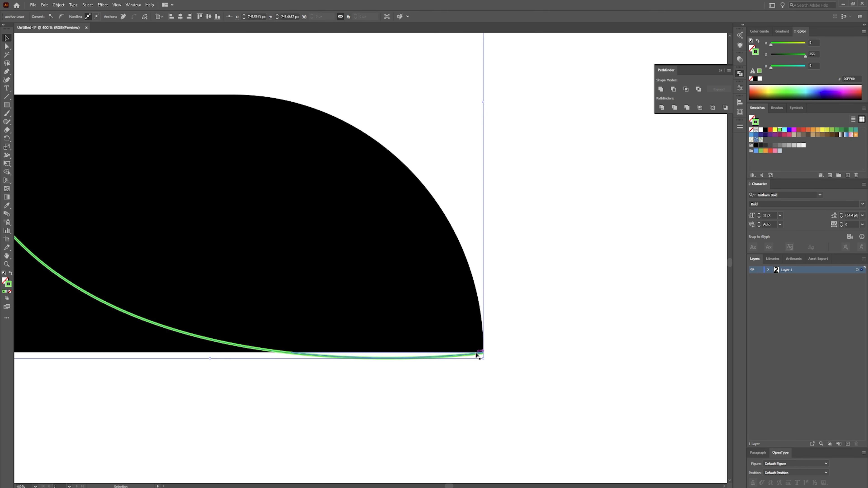
{"action": "left_click_drag", "start_coordinate": [466, 358], "coordinate": [449, 366]}
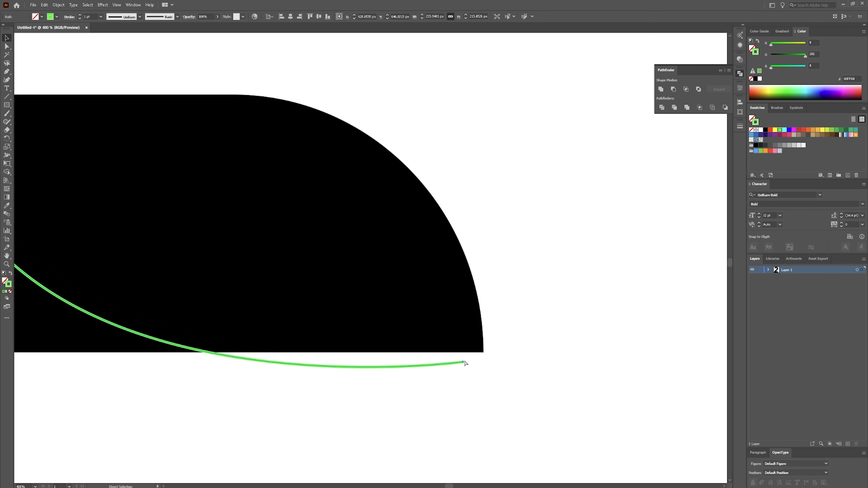
{"action": "left_click_drag", "start_coordinate": [463, 362], "coordinate": [485, 354]}
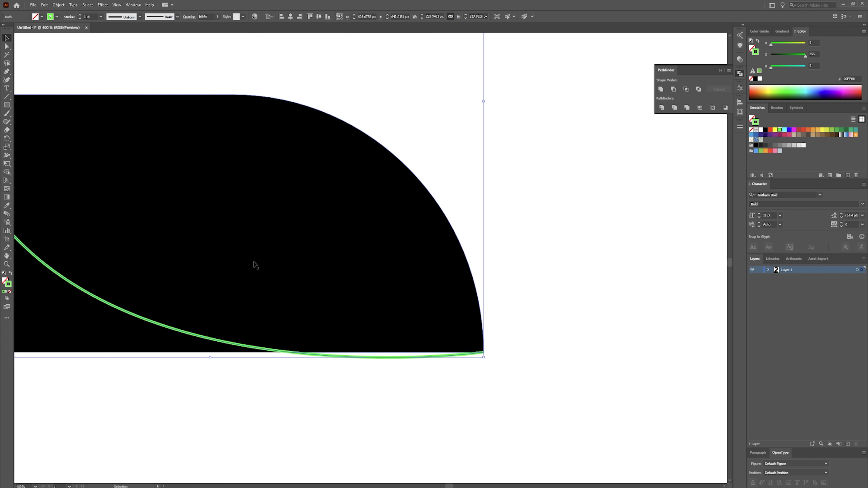
Cut the lower green path where it meets the top edge of the 2's base and delete the part above the cut.
{"action": "scroll", "coordinate": [178, 227], "scroll_direction": "down", "scroll_amount": 4}
{"action": "left_click_drag", "start_coordinate": [263, 143], "coordinate": [476, 289]}
{"action": "left_click", "coordinate": [374, 330]}
{"action": "scroll", "coordinate": [374, 329], "scroll_direction": "up", "scroll_amount": 3}
{"action": "scroll", "coordinate": [301, 326], "scroll_direction": "up", "scroll_amount": 2}
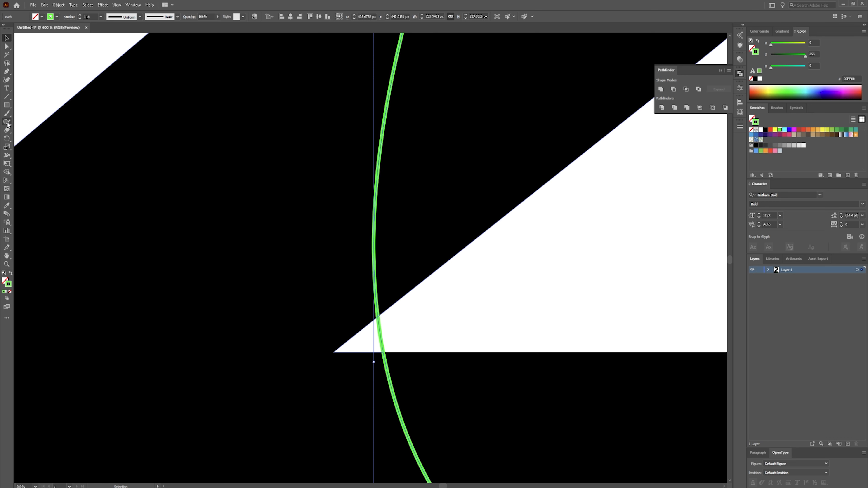
{"action": "key", "text": "c"}
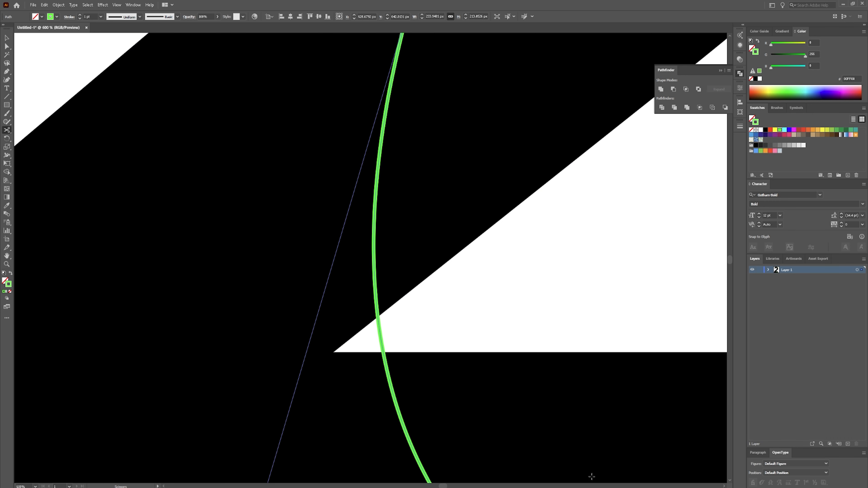
{"action": "left_click", "coordinate": [382, 348]}
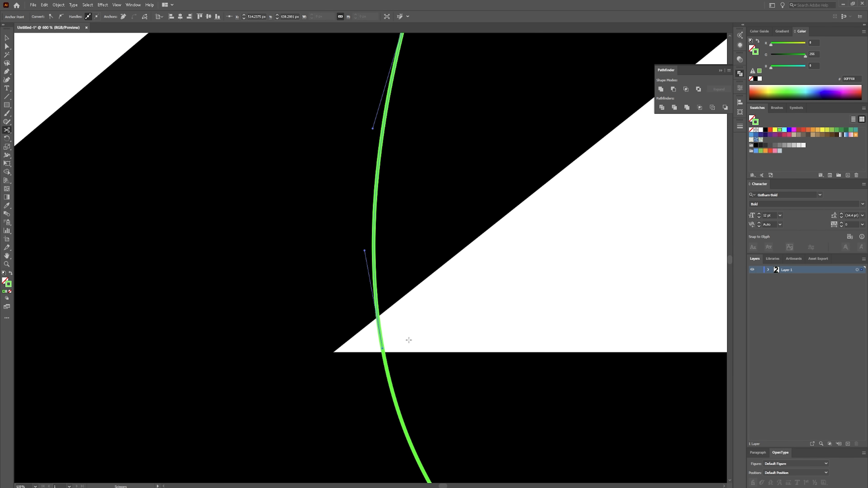
{"action": "key", "text": "v"}
{"action": "key", "text": "Delete"}
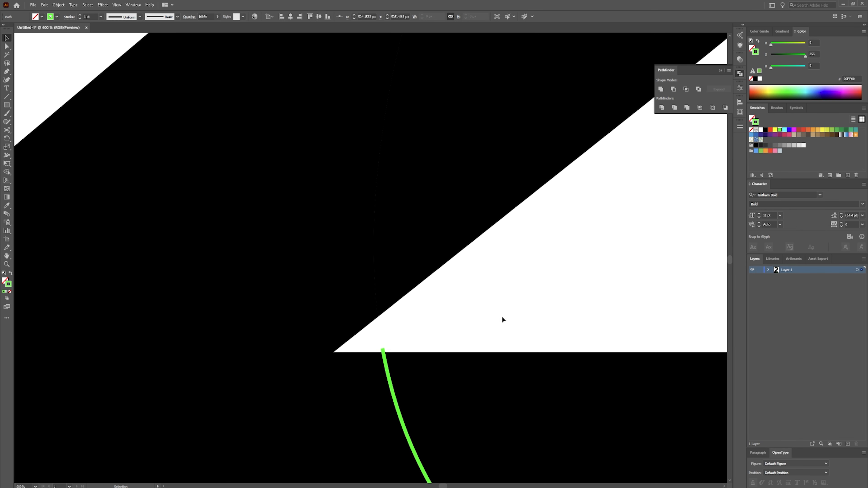
Cut the upper green path at the 2's outer edge and delete the part that extends beyond the shape.
{"action": "left_click_drag", "start_coordinate": [580, 110], "coordinate": [439, 311]}
{"action": "scroll", "coordinate": [439, 312], "scroll_direction": "down", "scroll_amount": 7}
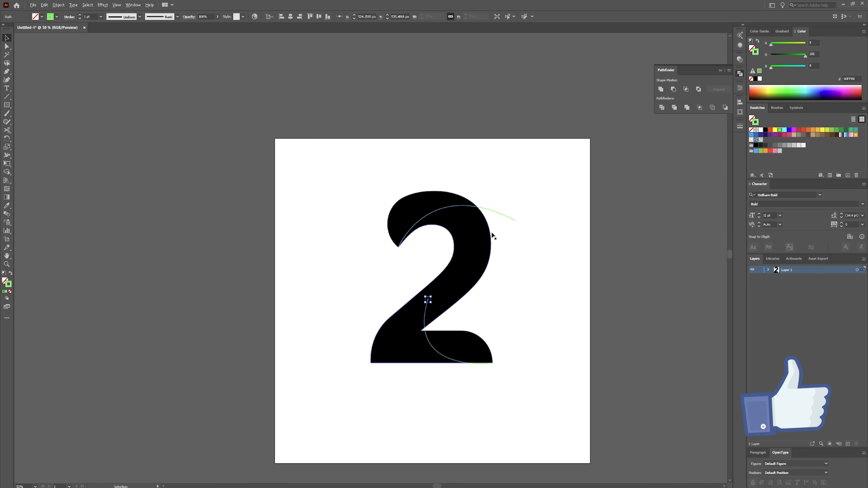
{"action": "scroll", "coordinate": [492, 236], "scroll_direction": "up", "scroll_amount": 7}
{"action": "key", "text": "c"}
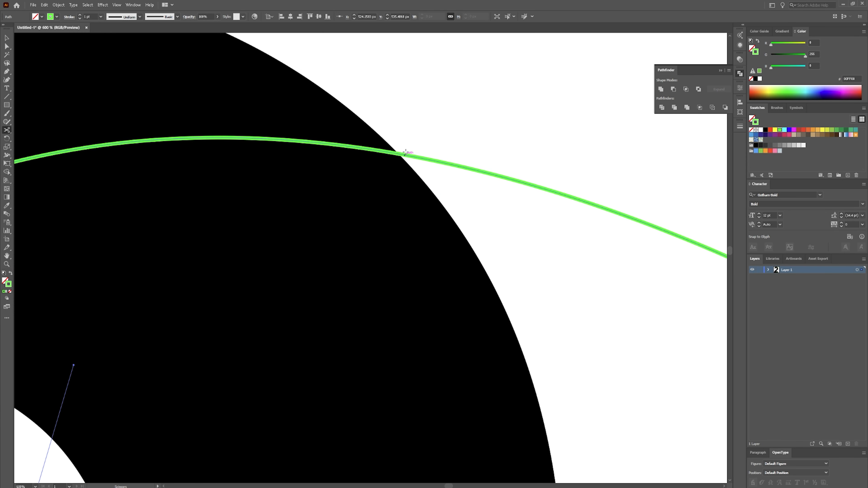
{"action": "left_click", "coordinate": [403, 154]}
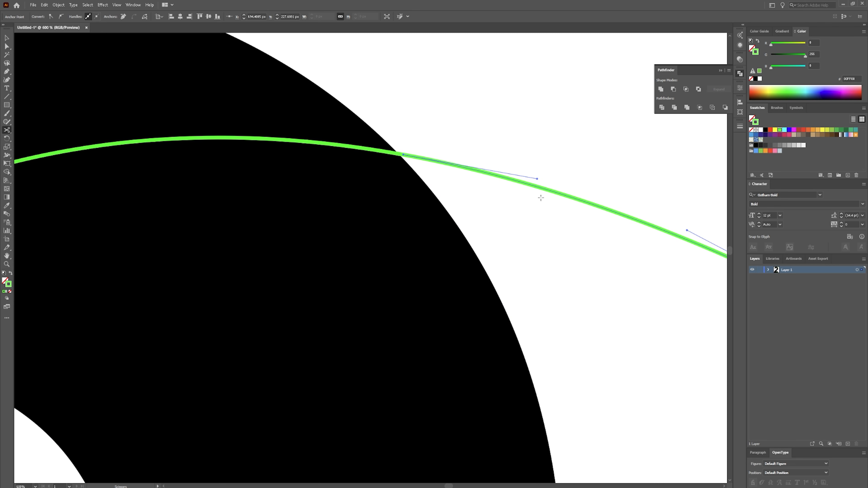
{"action": "key", "text": "Delete"}
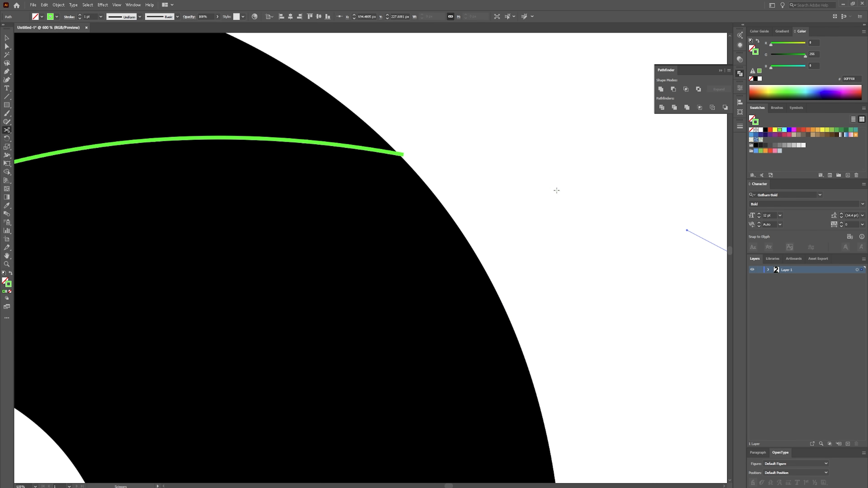
Cut the lower green path where it crosses the base's bottom edge and delete the segment running beneath the base.
{"action": "scroll", "coordinate": [403, 202], "scroll_direction": "down", "scroll_amount": 5}
{"action": "key", "text": "plus"}
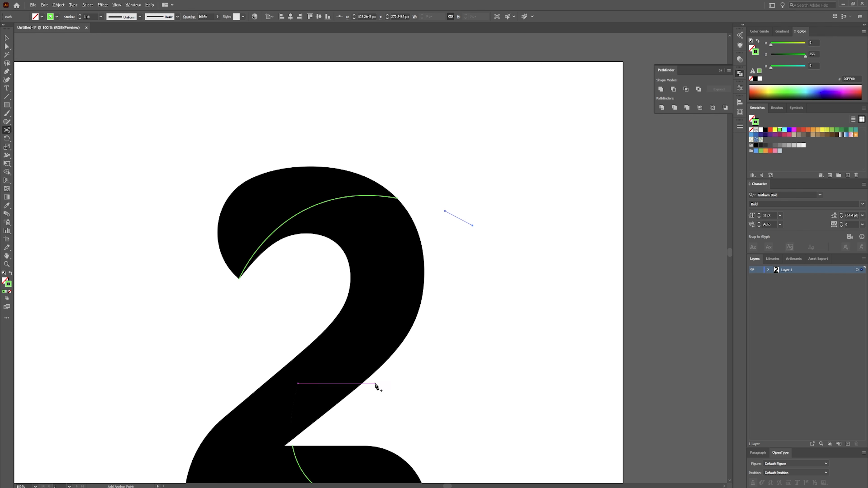
{"action": "left_click_drag", "start_coordinate": [385, 363], "coordinate": [389, 238]}
{"action": "scroll", "coordinate": [395, 411], "scroll_direction": "up", "scroll_amount": 5}
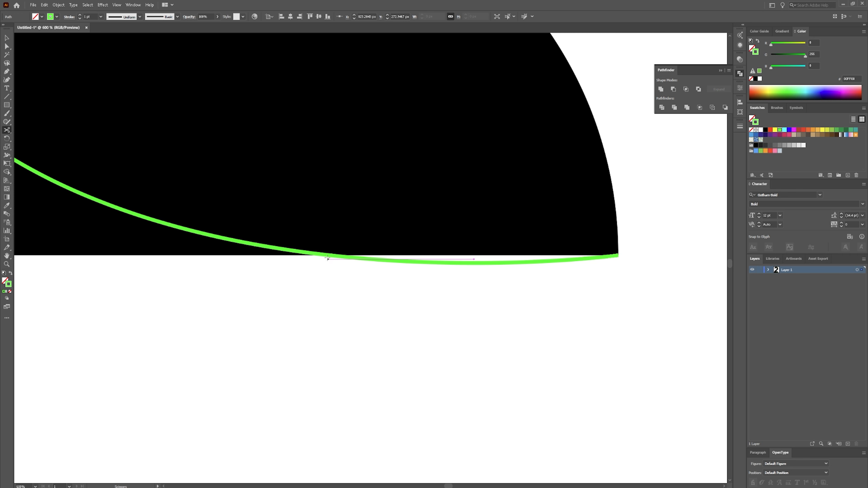
{"action": "left_click", "coordinate": [320, 254]}
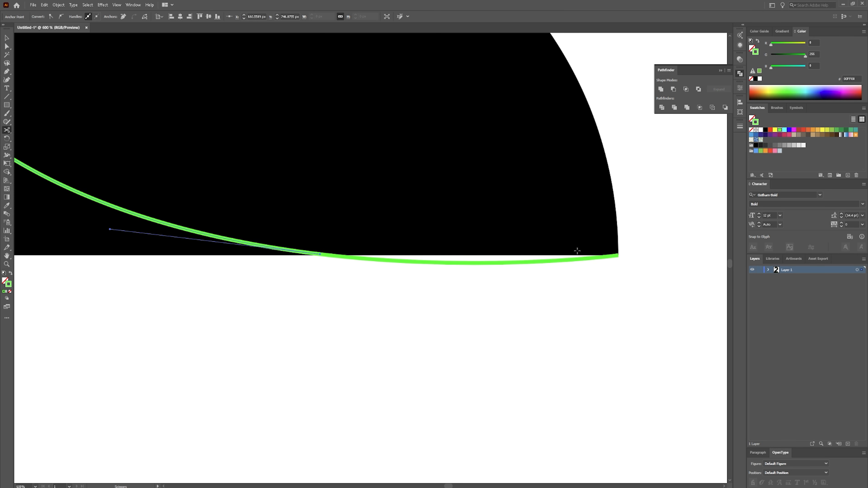
{"action": "key", "text": "v"}
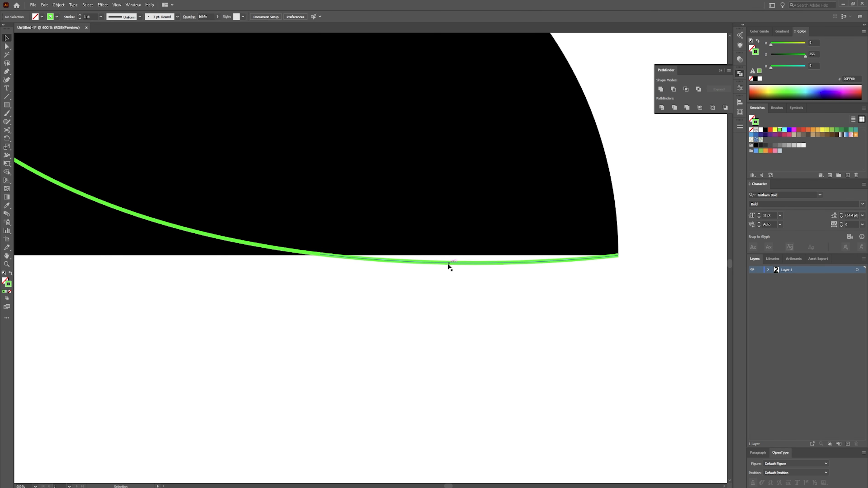
{"action": "left_click", "coordinate": [449, 262]}
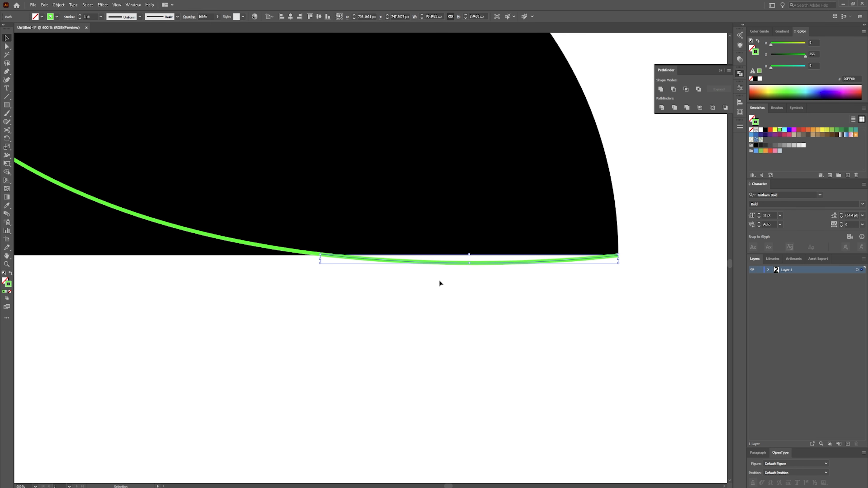
{"action": "key", "text": "Delete"}
{"action": "scroll", "coordinate": [201, 152], "scroll_direction": "down", "scroll_amount": 3}
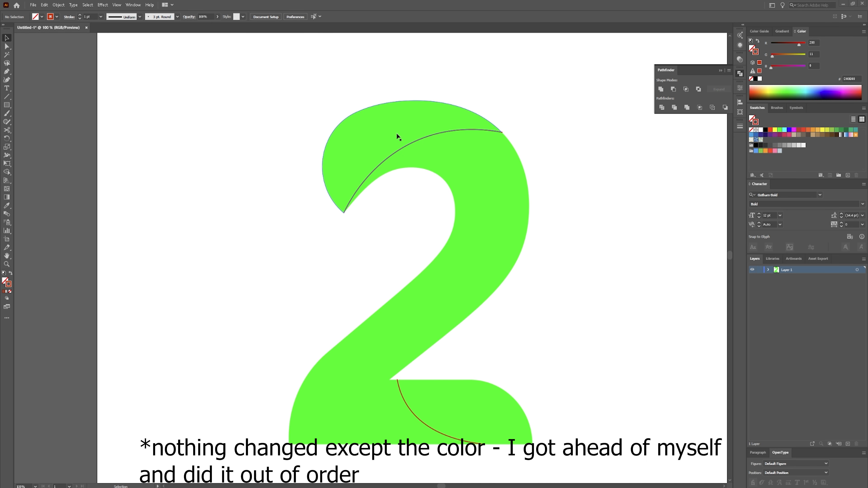
Fill the upper piece of the 2 with the white-to-black linear gradient.
{"action": "left_click", "coordinate": [780, 33]}
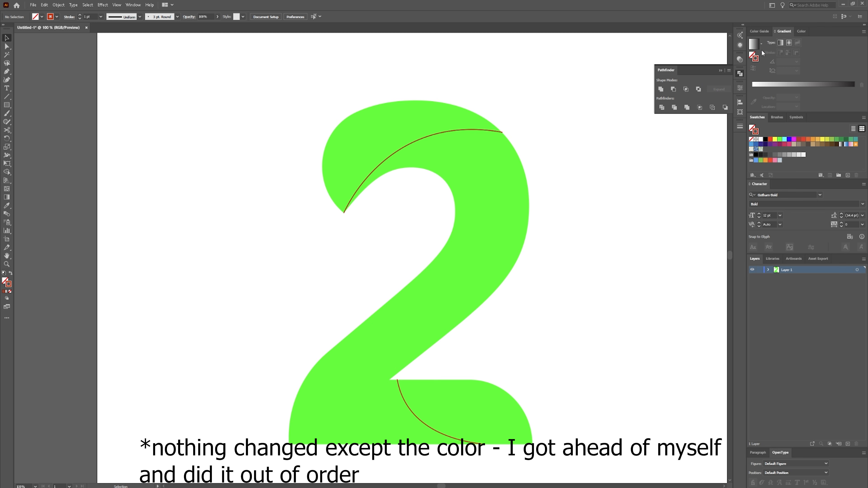
{"action": "left_click", "coordinate": [418, 120]}
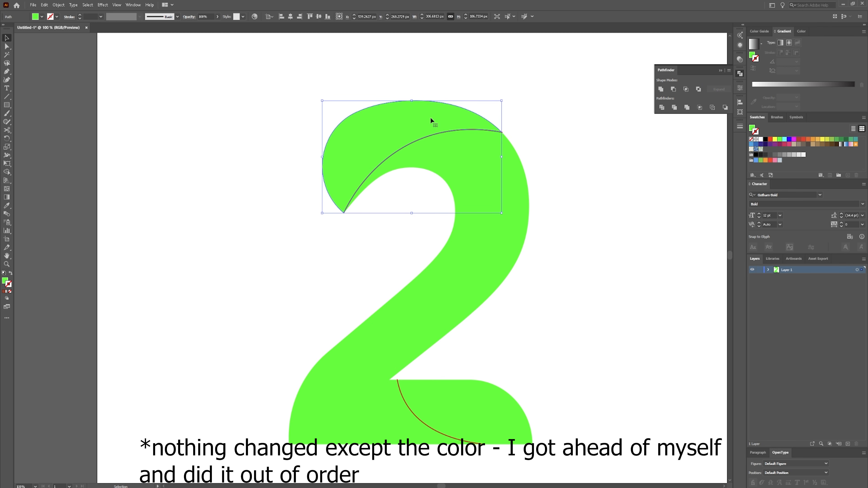
{"action": "left_click", "coordinate": [753, 55]}
{"action": "left_click", "coordinate": [754, 45]}
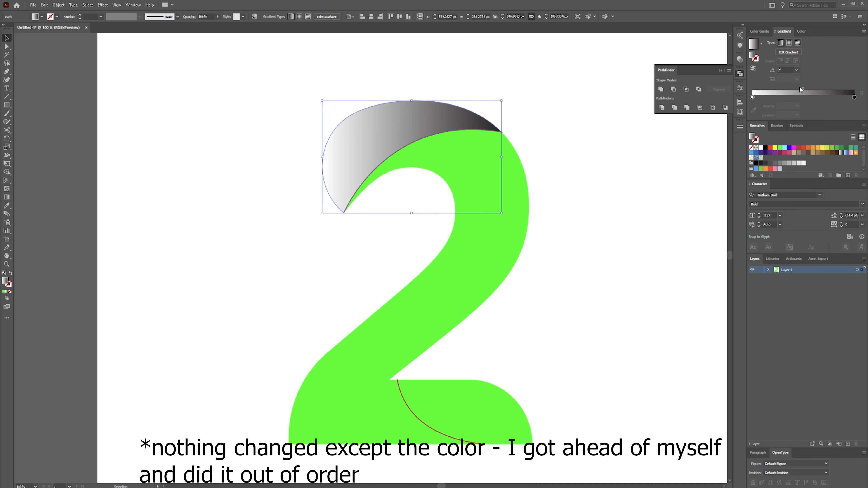
Recolour the white stop of the upper piece's gradient, trying green and yellow swatches before choosing red.
{"action": "left_click", "coordinate": [751, 97]}
{"action": "double_click", "coordinate": [751, 97]}
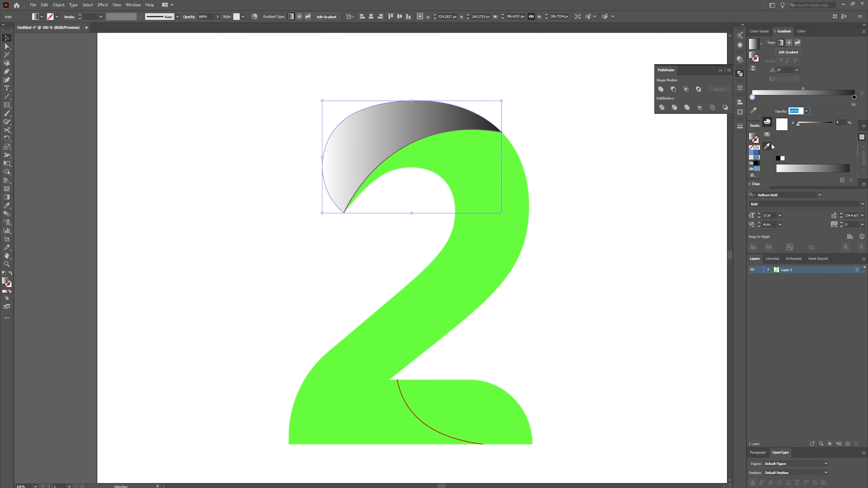
{"action": "left_click", "coordinate": [767, 135]}
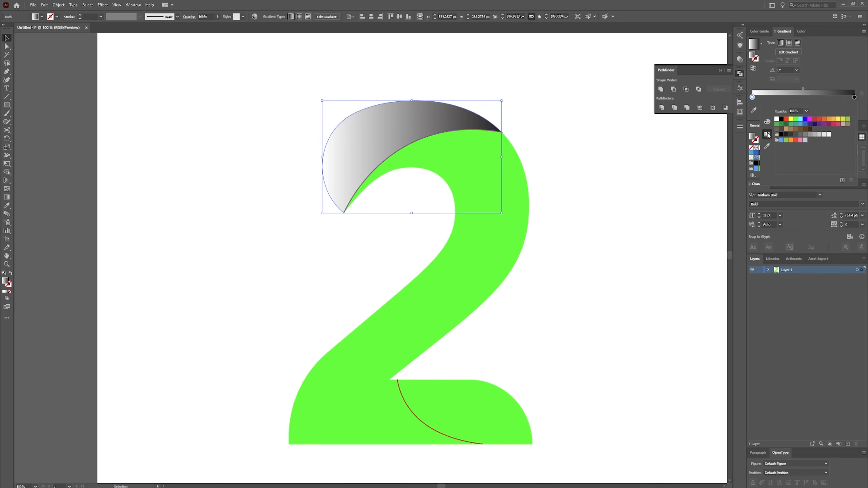
{"action": "left_click", "coordinate": [795, 120]}
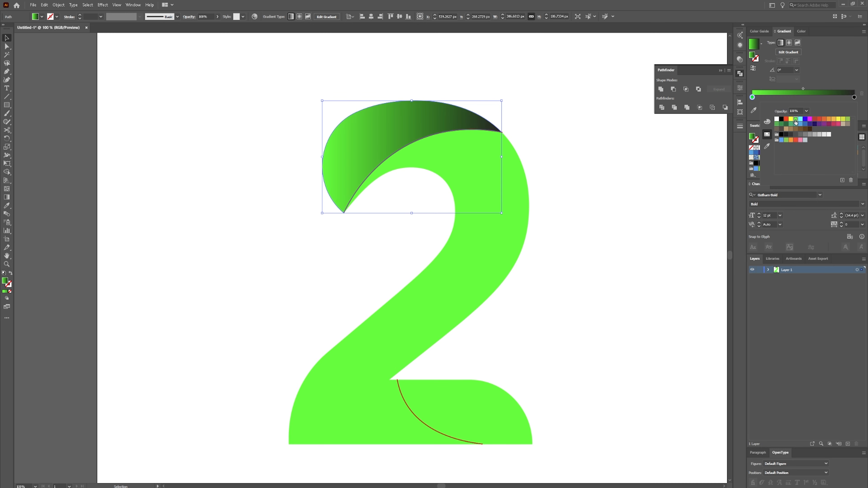
{"action": "left_click", "coordinate": [839, 120]}
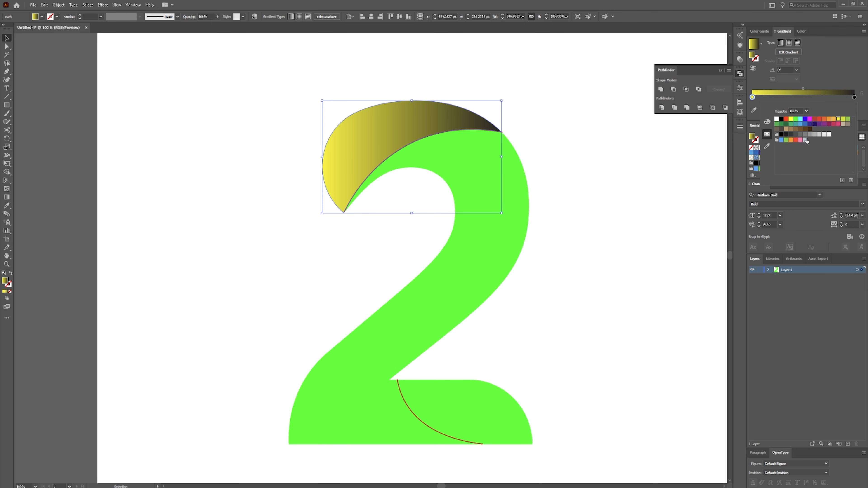
{"action": "left_click", "coordinate": [785, 119]}
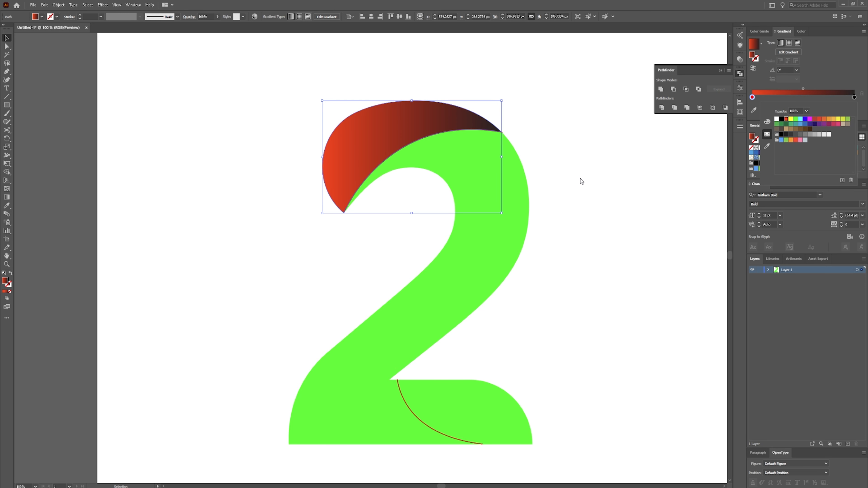
Apply the same red-to-black linear gradient to the main body of the 2 and to the leaf-shaped base piece.
{"action": "left_click", "coordinate": [487, 254]}
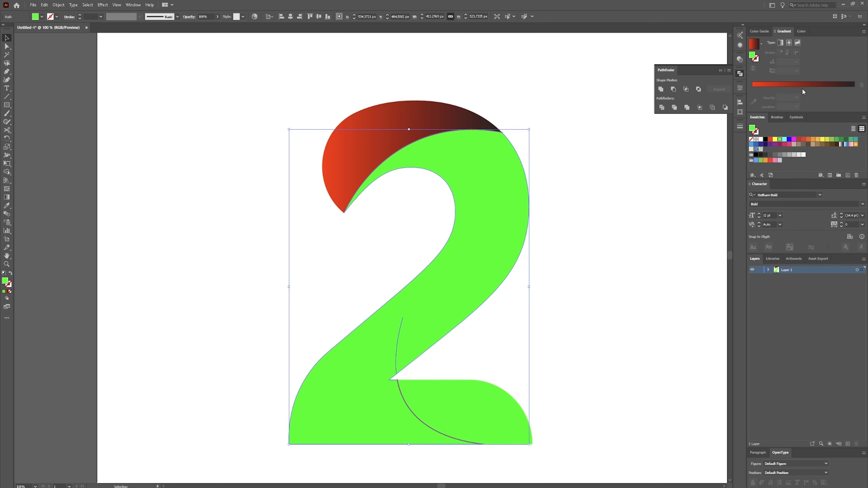
{"action": "left_click", "coordinate": [753, 44]}
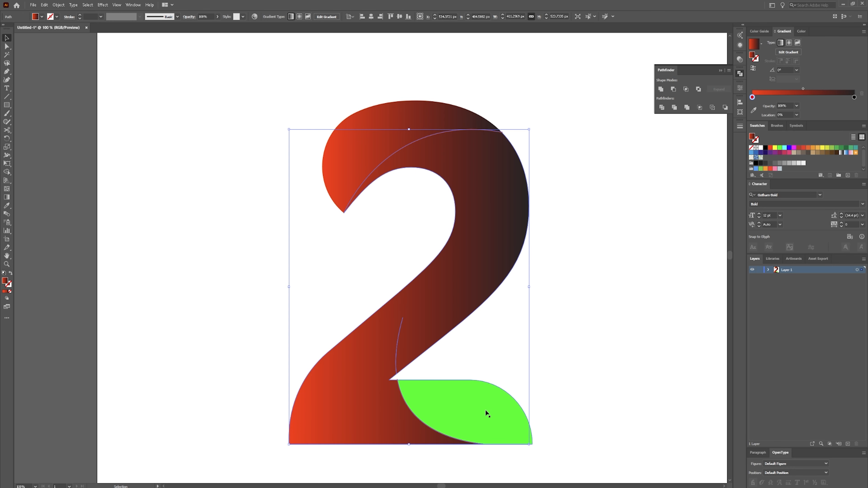
{"action": "left_click", "coordinate": [483, 416]}
{"action": "left_click", "coordinate": [754, 44]}
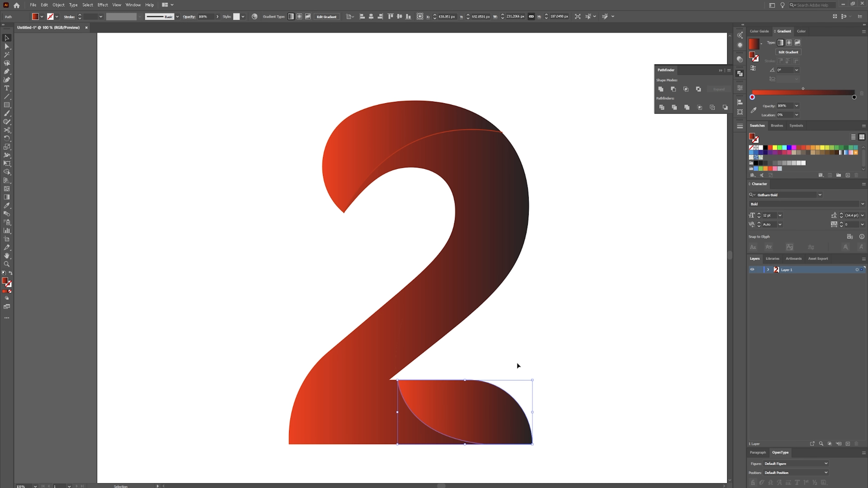
Reverse the main body's gradient and redraw it diagonally at about -34°, dark at the upper left and red at the lower right.
{"action": "left_click", "coordinate": [480, 233]}
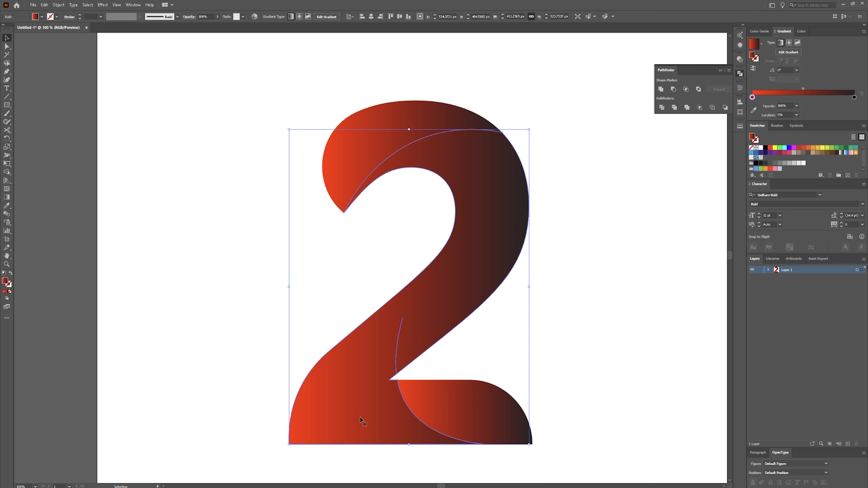
{"action": "left_click", "coordinate": [752, 69]}
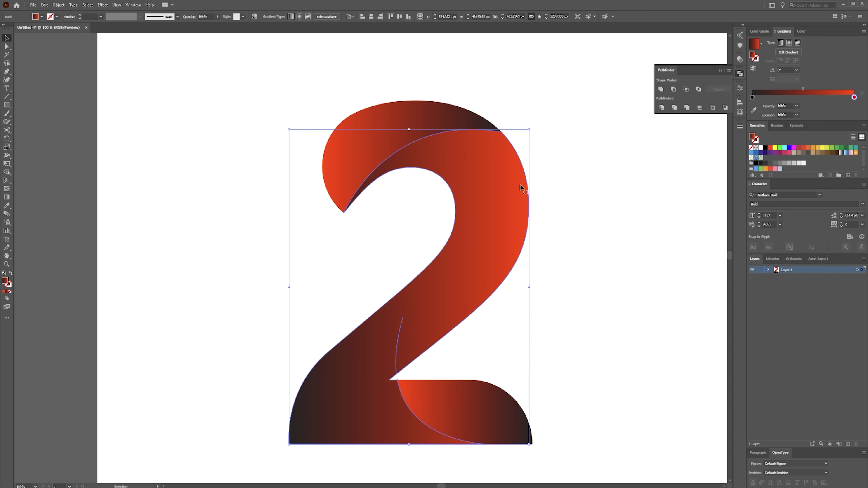
{"action": "key", "text": "g"}
{"action": "mouse_move", "coordinate": [499, 324]}
{"action": "left_mouse_down"}
{"action": "mouse_move", "coordinate": [383, 226]}
{"action": "mouse_move", "coordinate": [385, 210]}
{"action": "mouse_move", "coordinate": [443, 242]}
{"action": "mouse_move", "coordinate": [471, 278]}
{"action": "mouse_move", "coordinate": [463, 251]}
{"action": "left_mouse_up"}
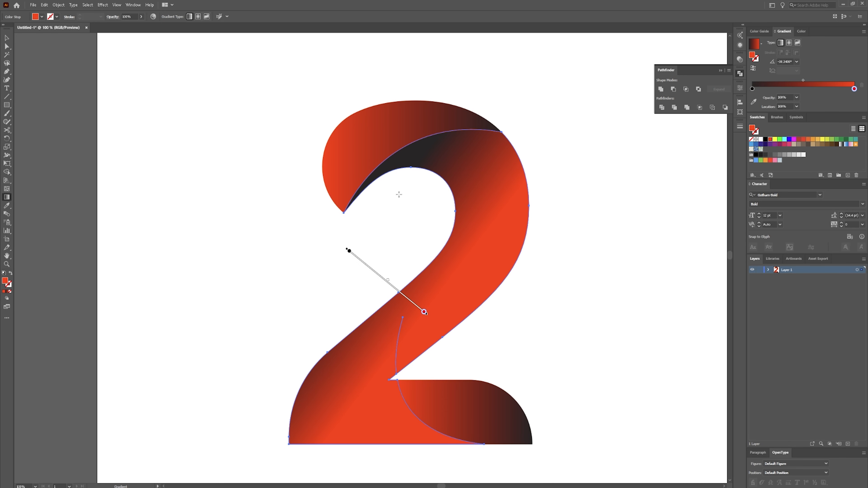
{"action": "mouse_move", "coordinate": [345, 172]}
{"action": "left_mouse_down"}
{"action": "mouse_move", "coordinate": [452, 278]}
{"action": "mouse_move", "coordinate": [468, 258]}
{"action": "left_mouse_up"}
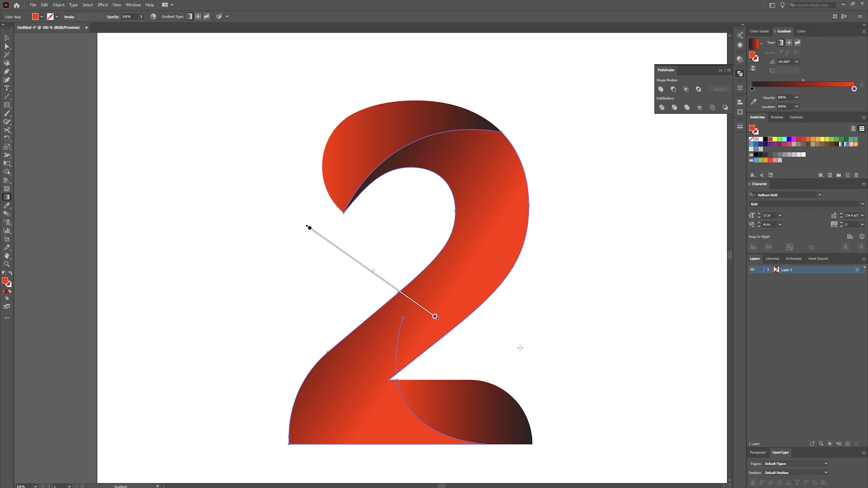
Redraw the base piece's gradient at about 162°, from red near its rounded end to black at its upper-left corner, and deselect it.
{"action": "key", "text": "v"}
{"action": "left_click", "coordinate": [512, 410]}
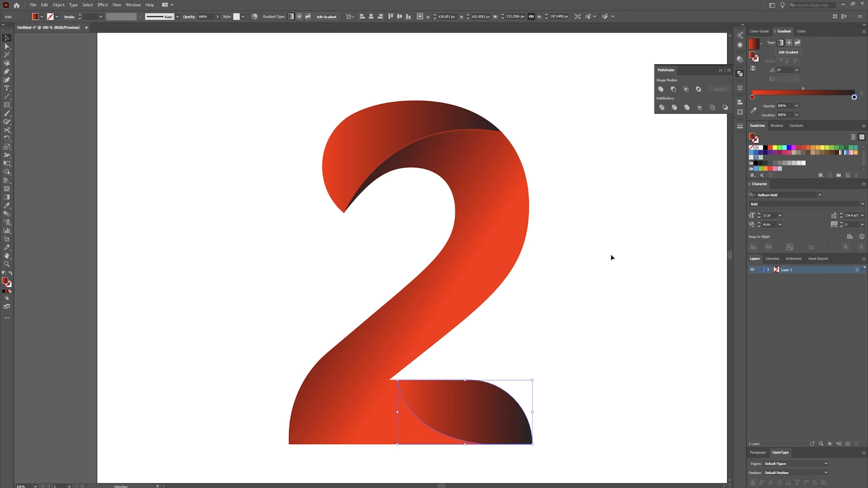
{"action": "key", "text": "g"}
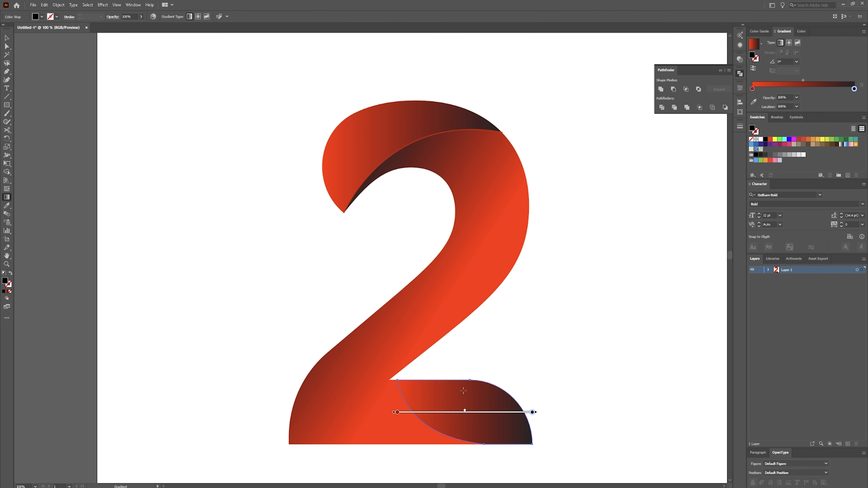
{"action": "left_click_drag", "start_coordinate": [458, 409], "coordinate": [513, 418]}
{"action": "left_click_drag", "start_coordinate": [469, 399], "coordinate": [391, 386]}
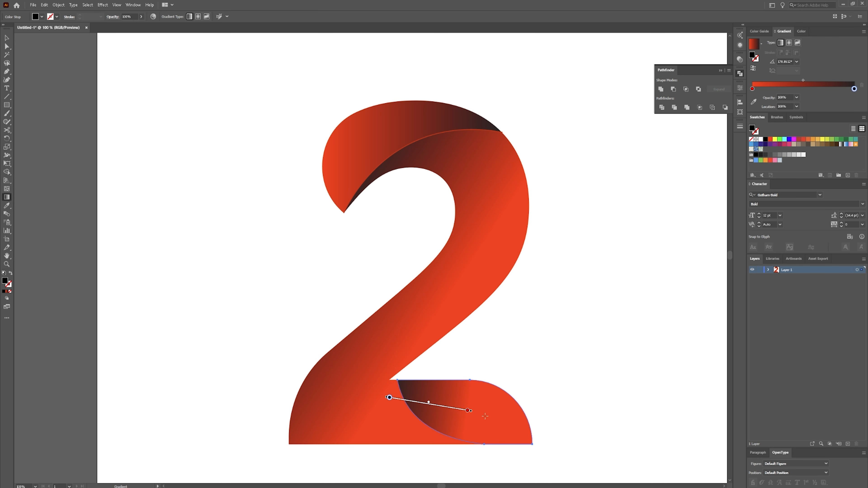
{"action": "left_click_drag", "start_coordinate": [498, 419], "coordinate": [405, 389]}
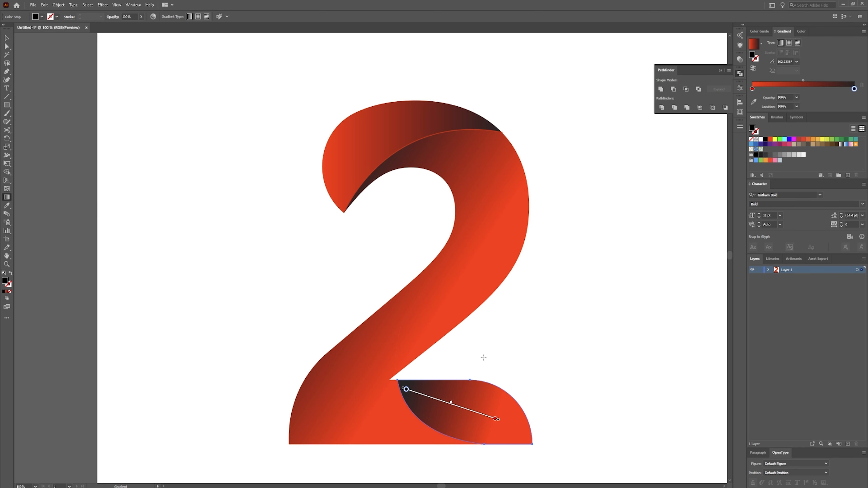
{"action": "key", "text": "v"}
{"action": "left_click", "coordinate": [619, 345]}
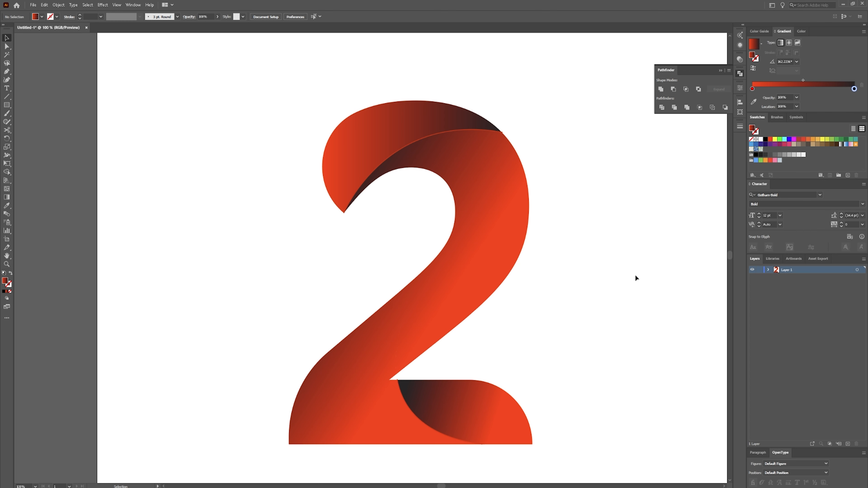
{"action": "key", "text": "space"}
{"action": "left_click_drag", "start_coordinate": [597, 266], "coordinate": [565, 248]}
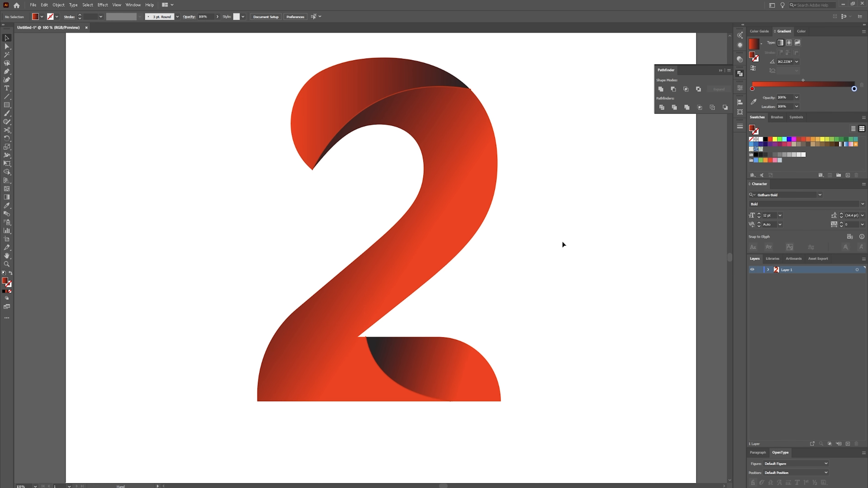
Duplicate the upper piece in place and turn the copy's gradient fill into a 20 pt gradient stroke.
{"action": "left_click", "coordinate": [337, 108]}
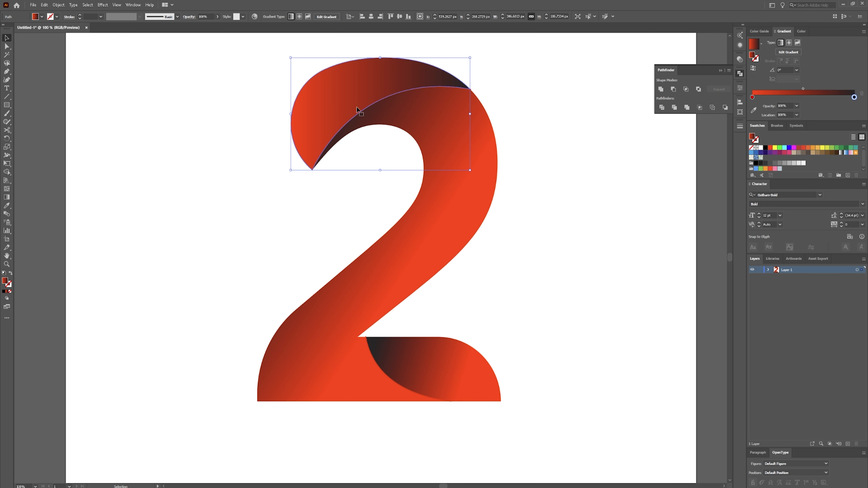
{"action": "key", "text": "a"}
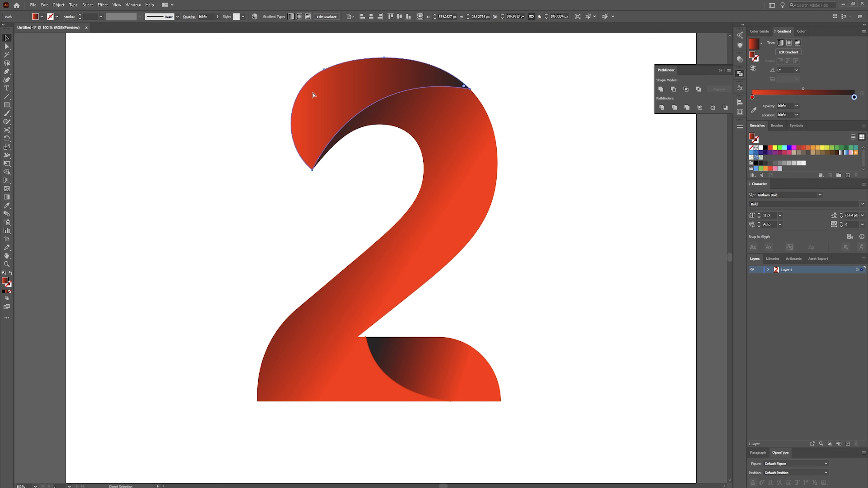
{"action": "key", "text": "v"}
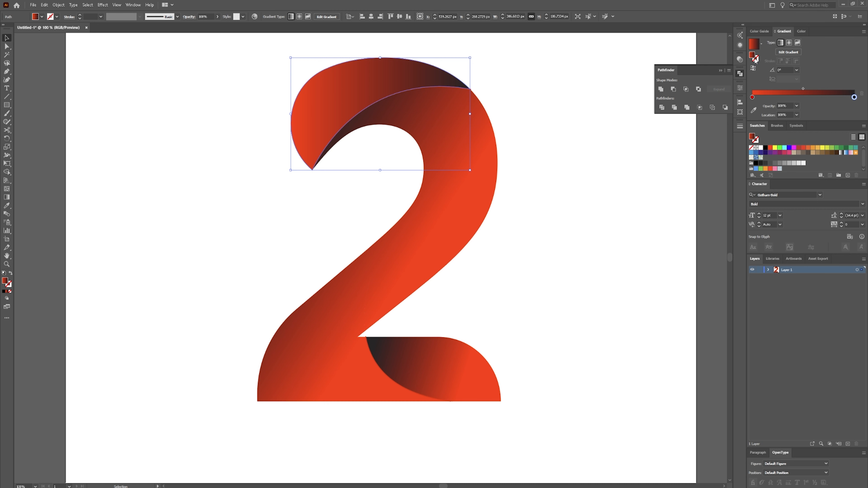
{"action": "left_click", "coordinate": [13, 274]}
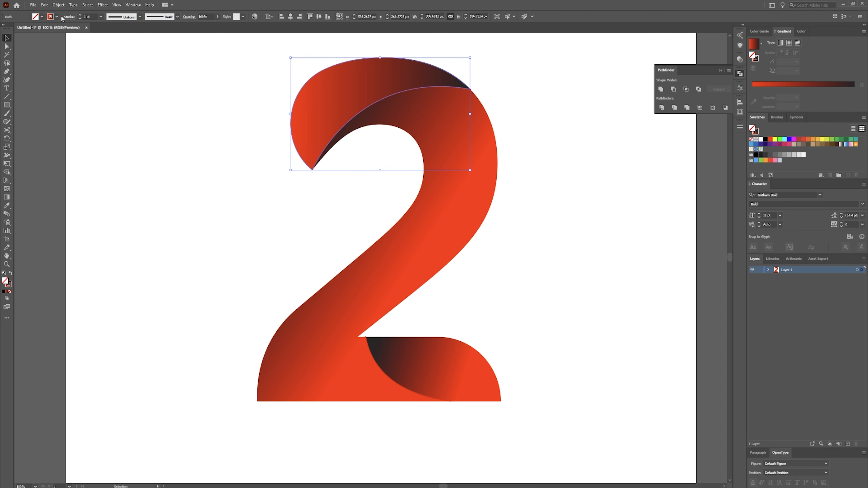
{"action": "left_click", "coordinate": [102, 16]}
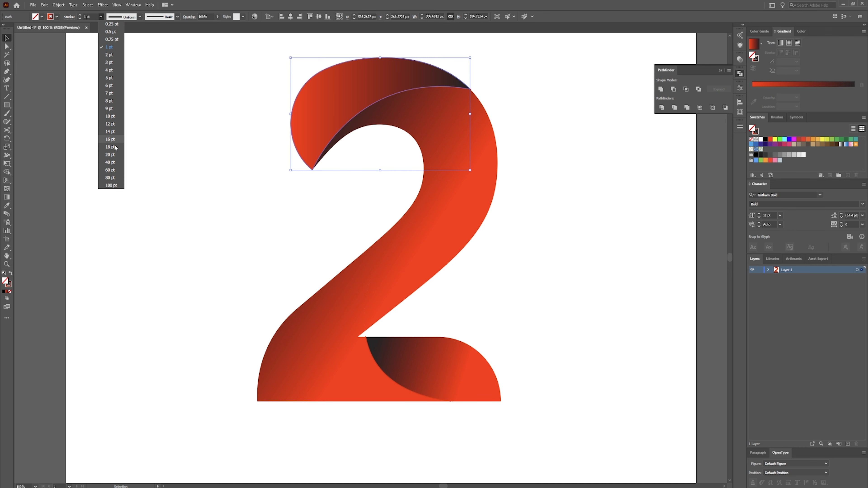
{"action": "left_click", "coordinate": [113, 157]}
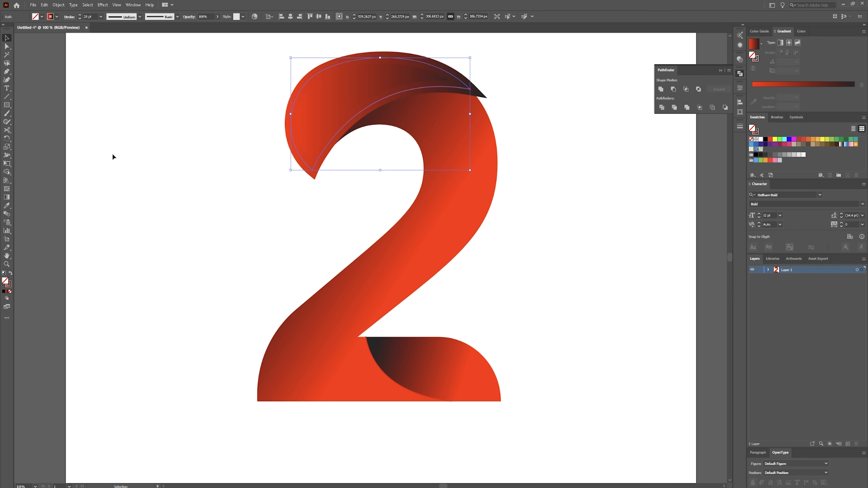
Recolour the copy's stroke solid black, thicken it to 40 pt, and deselect it.
{"action": "left_click", "coordinate": [755, 59]}
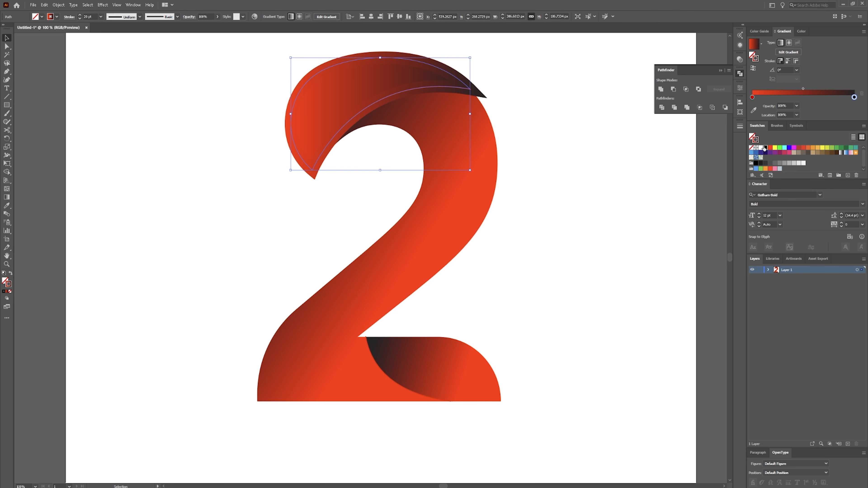
{"action": "left_click", "coordinate": [765, 148]}
{"action": "left_click", "coordinate": [57, 17]}
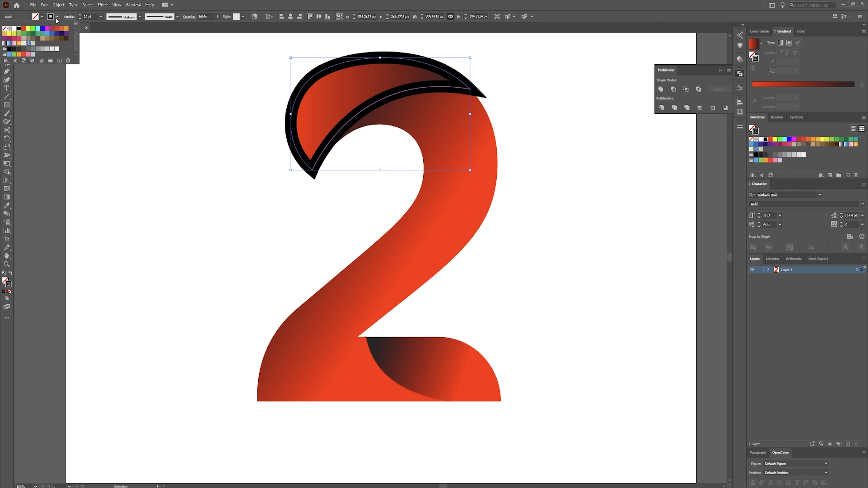
{"action": "left_click", "coordinate": [101, 17]}
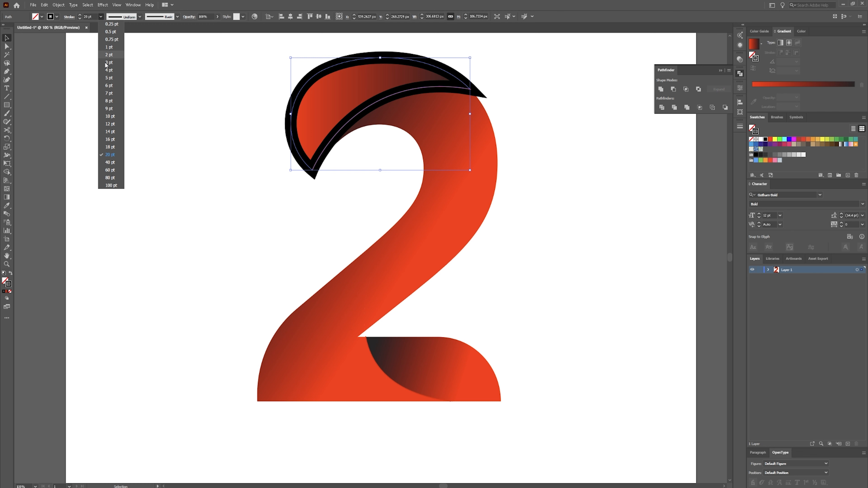
{"action": "left_click", "coordinate": [113, 162]}
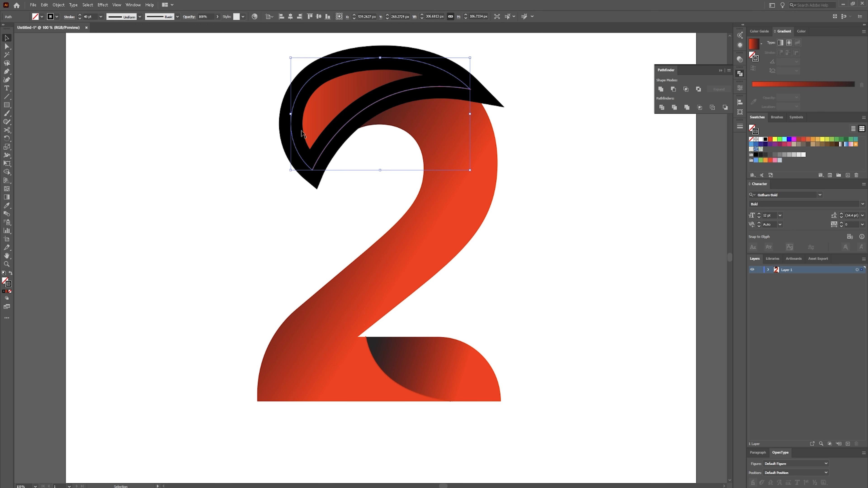
{"action": "left_click", "coordinate": [205, 179]}
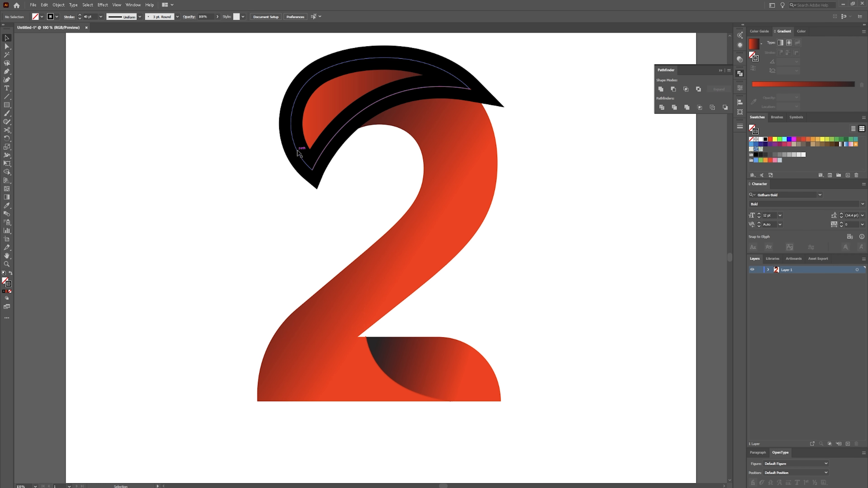
Move the black-outlined copy off the 2 to the empty area beside it and fill it with red.
{"action": "left_click_drag", "start_coordinate": [300, 154], "coordinate": [104, 258]}
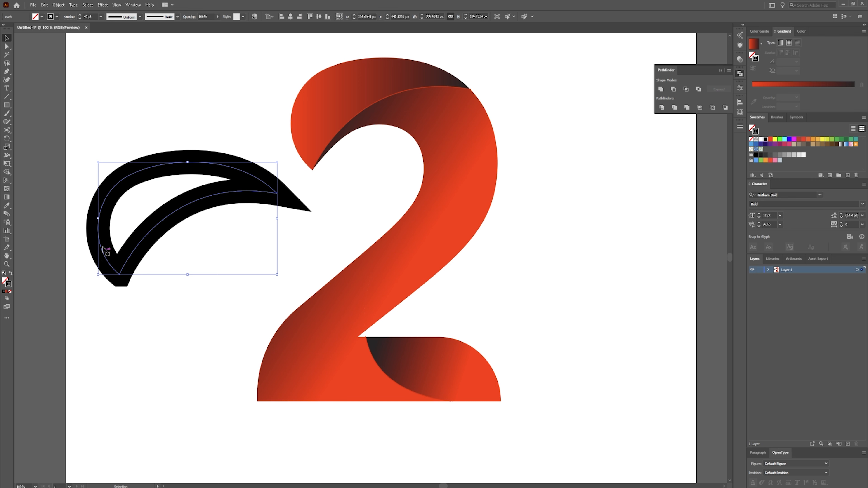
{"action": "left_click", "coordinate": [42, 16]}
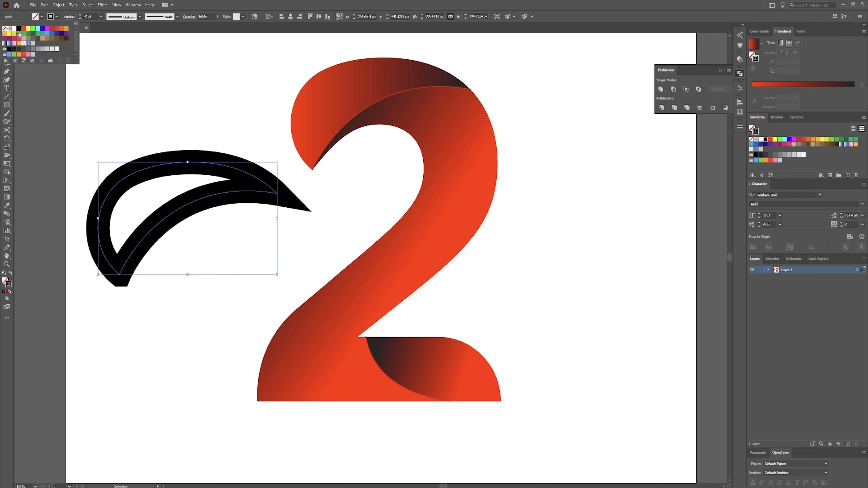
{"action": "left_click", "coordinate": [24, 29]}
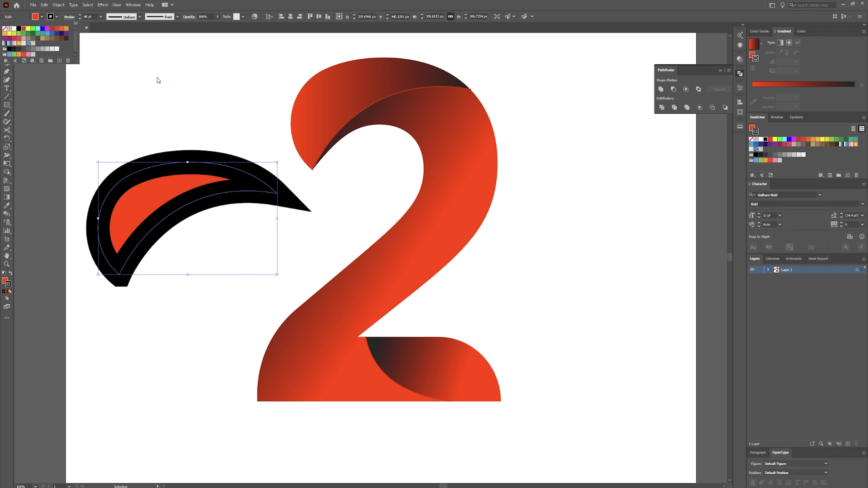
{"action": "left_click", "coordinate": [127, 44]}
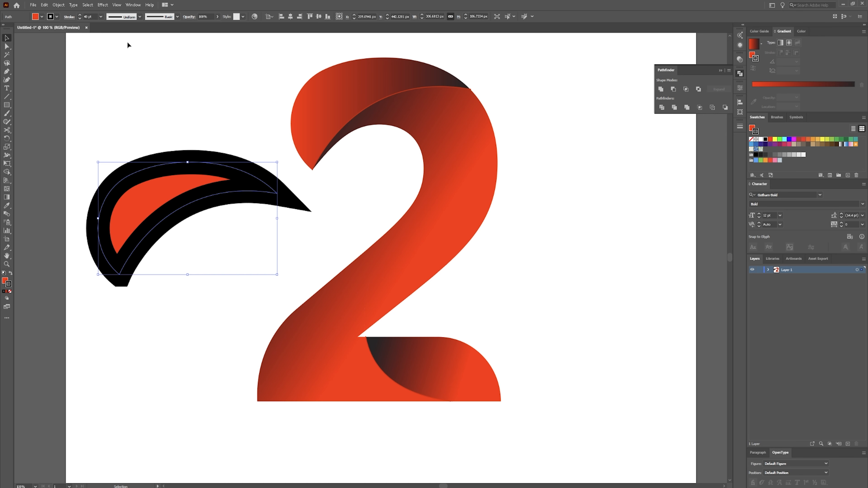
Expand the outlined copy's fill and stroke, divide it into separate pieces, and ungroup them.
{"action": "left_click", "coordinate": [58, 5]}
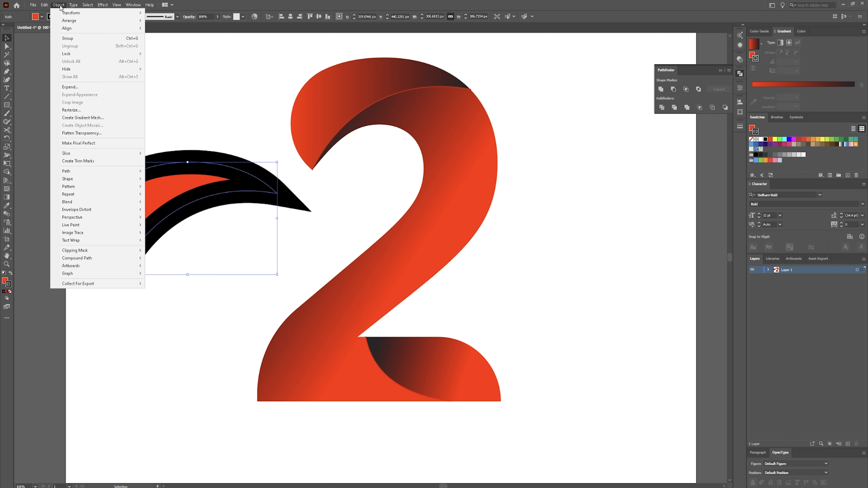
{"action": "left_click", "coordinate": [77, 87]}
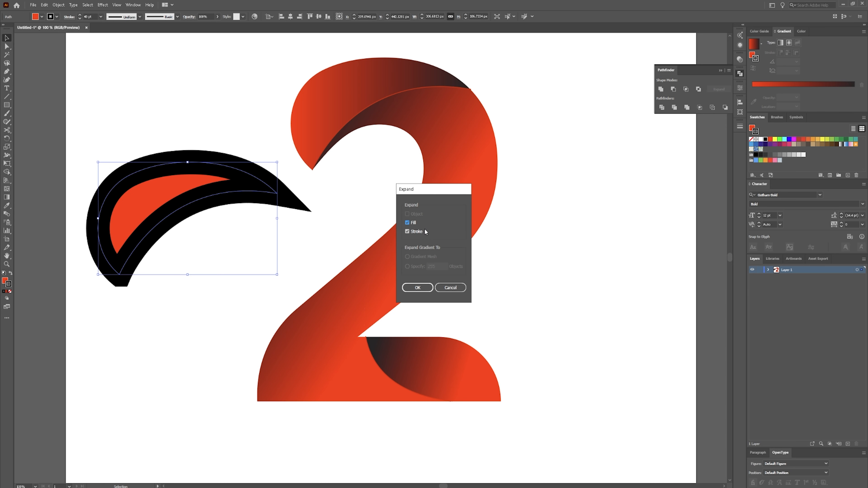
{"action": "left_click", "coordinate": [417, 288]}
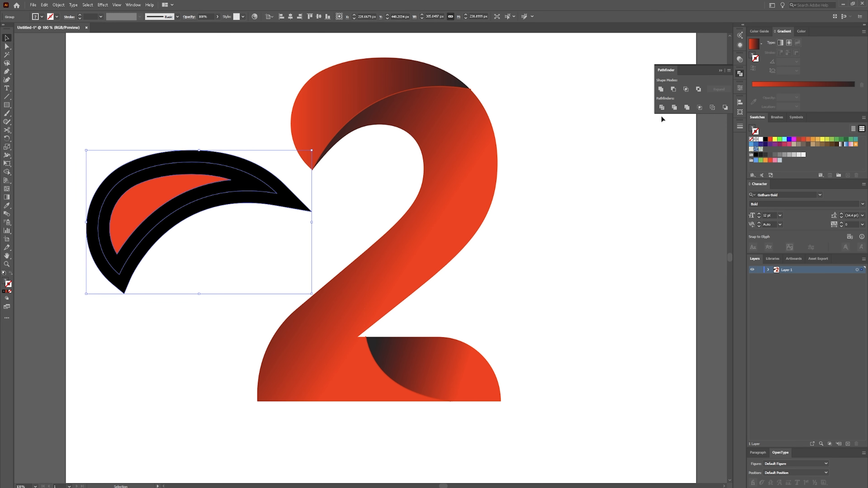
{"action": "left_click", "coordinate": [661, 108]}
{"action": "right_click", "coordinate": [134, 186]}
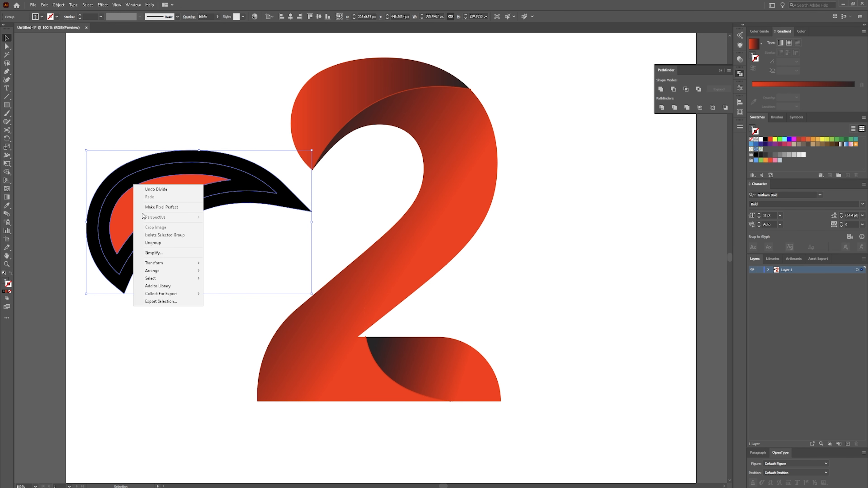
{"action": "left_click", "coordinate": [152, 242]}
Move only the inner red shape back onto the upper piece of the 2, leaving an even margin around it.
{"action": "key", "text": "a"}
{"action": "left_click", "coordinate": [151, 141]}
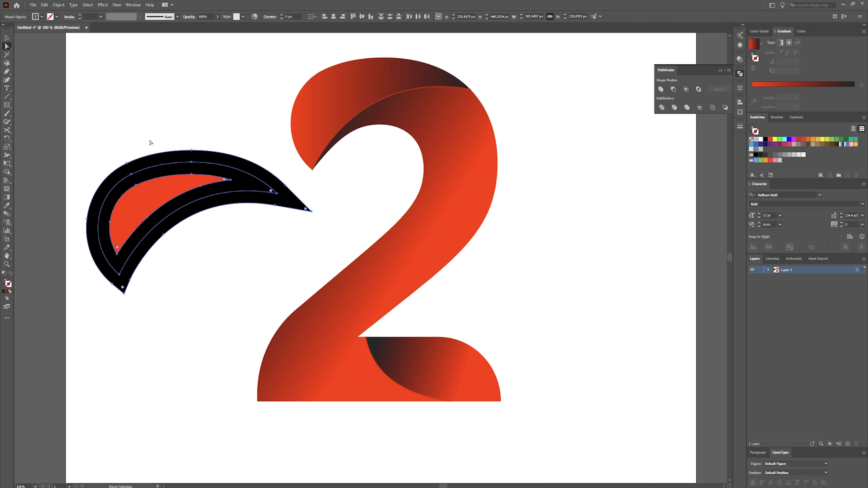
{"action": "left_click_drag", "start_coordinate": [151, 205], "coordinate": [344, 95]}
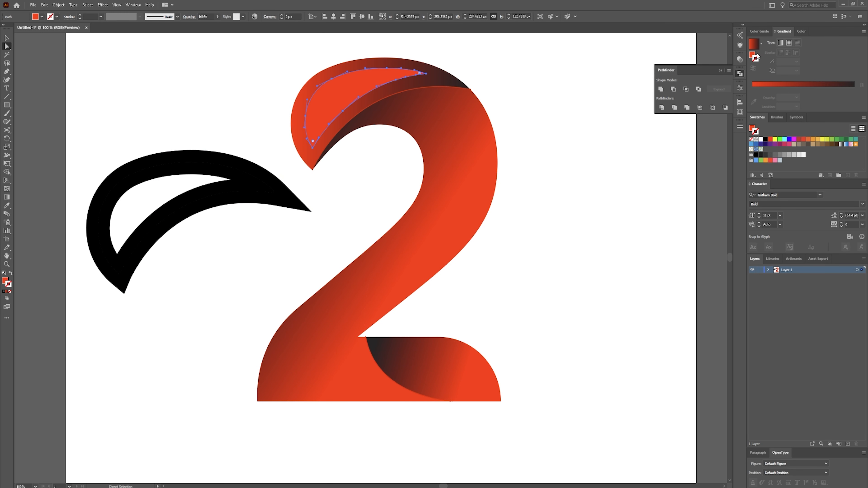
Keep the inner shape strokeless, save the red-to-black gradient as a swatch, and fill the shape with the White, Black gradient.
{"action": "left_click", "coordinate": [754, 46]}
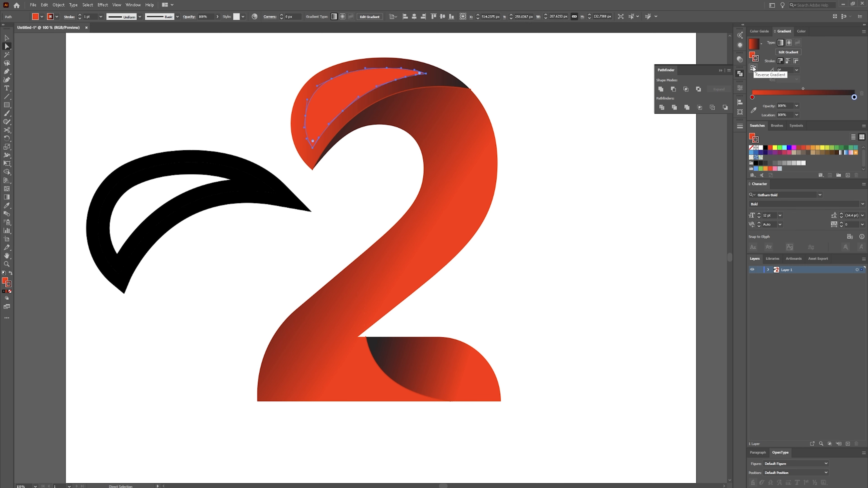
{"action": "key", "text": "slash"}
{"action": "left_click", "coordinate": [751, 57]}
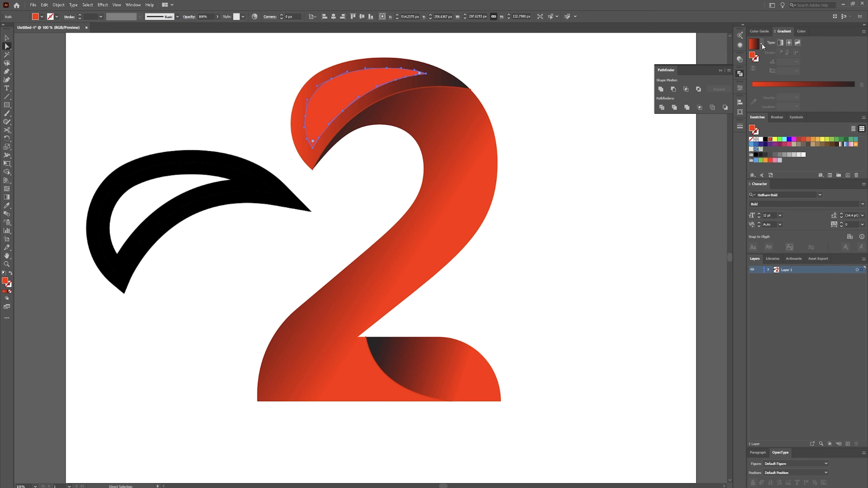
{"action": "left_click_drag", "start_coordinate": [809, 123], "coordinate": [776, 151]}
{"action": "left_click", "coordinate": [760, 45]}
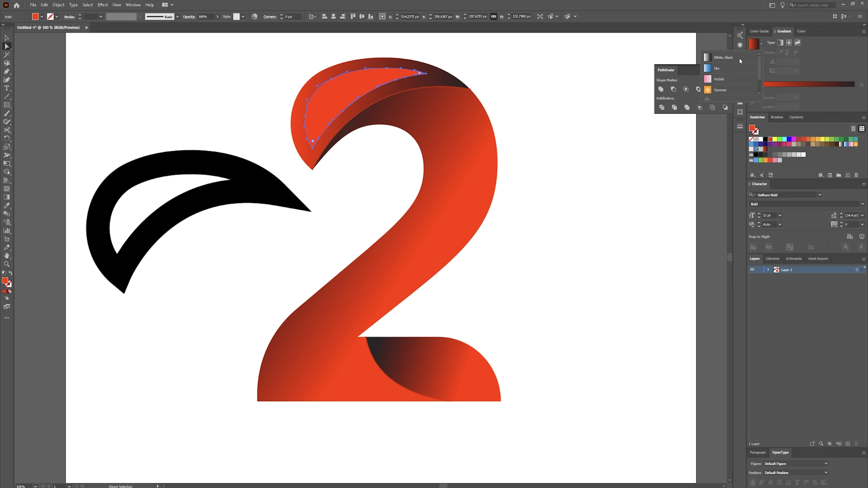
{"action": "left_click", "coordinate": [724, 58]}
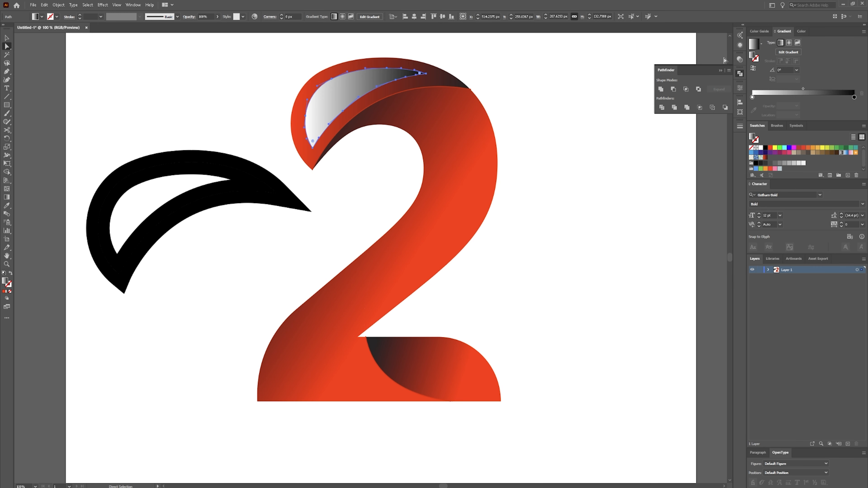
Recolour the black end stop of the inner shape's gradient white and set its opacity to 40%.
{"action": "double_click", "coordinate": [854, 98]}
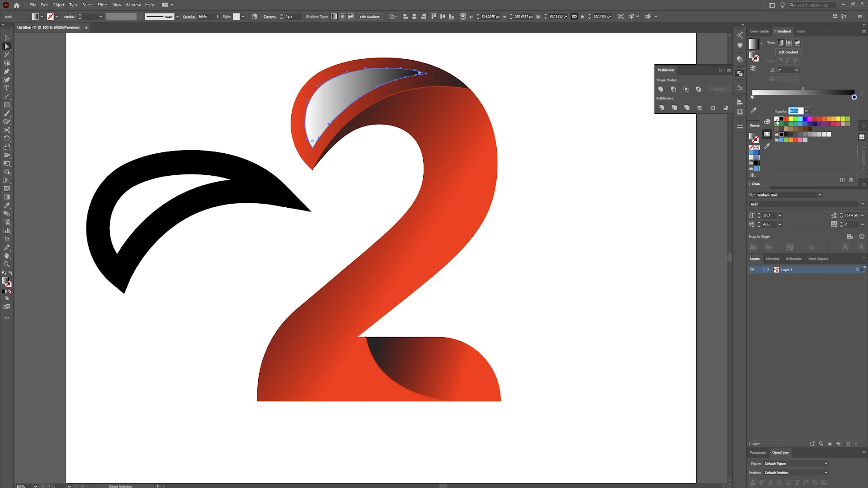
{"action": "left_click", "coordinate": [780, 120]}
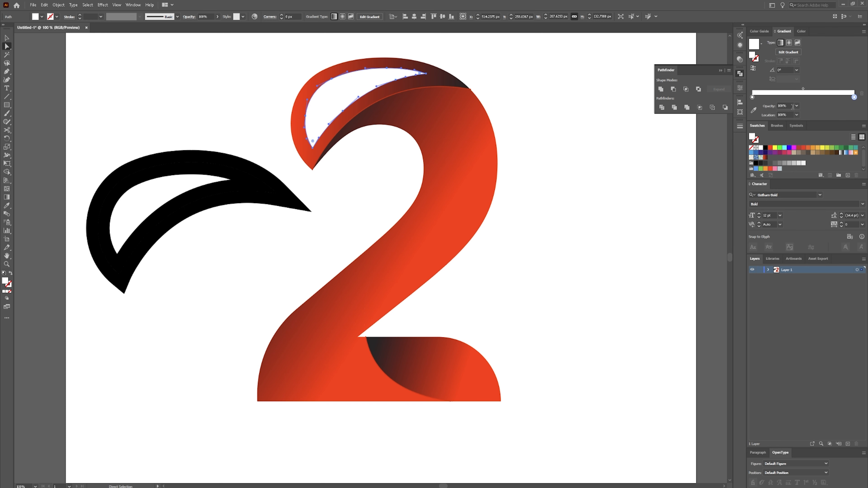
{"action": "left_click", "coordinate": [797, 106]}
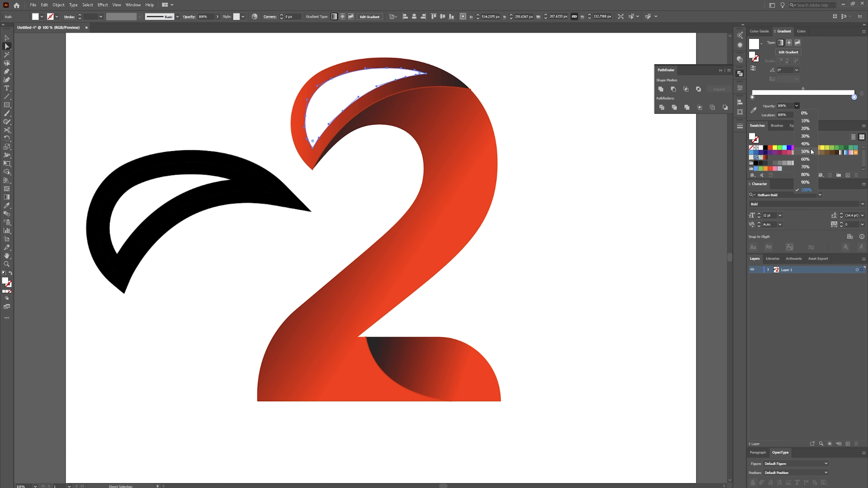
{"action": "left_click", "coordinate": [810, 144]}
Set the opacity of the gradient's start stop to 0% and of its end stop to 60%.
{"action": "left_click", "coordinate": [753, 98]}
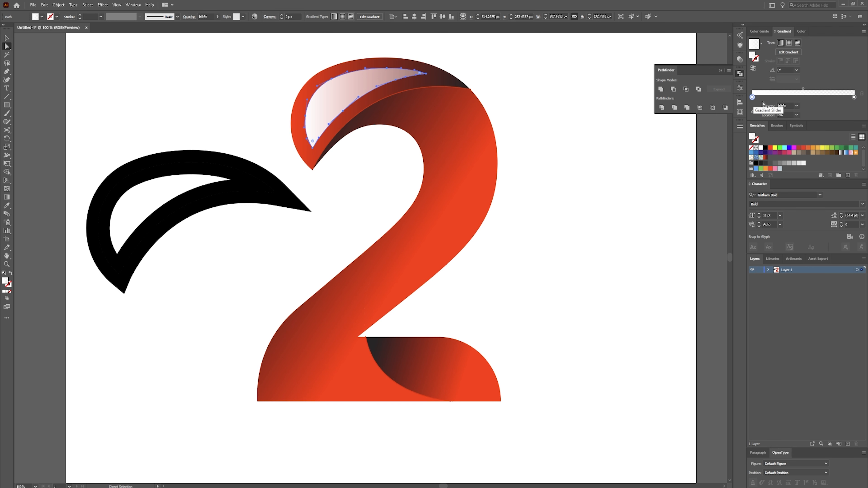
{"action": "left_click", "coordinate": [796, 106]}
{"action": "left_click", "coordinate": [804, 113]}
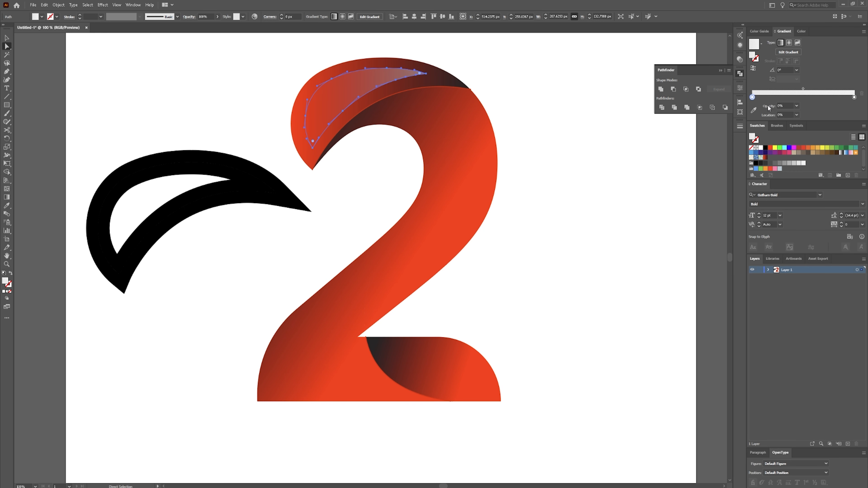
{"action": "left_click", "coordinate": [854, 97]}
{"action": "left_click", "coordinate": [796, 106]}
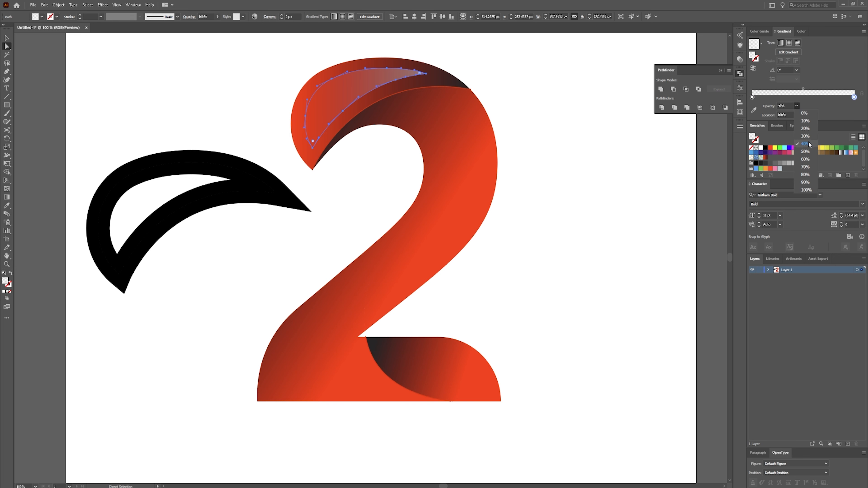
{"action": "left_click", "coordinate": [804, 162]}
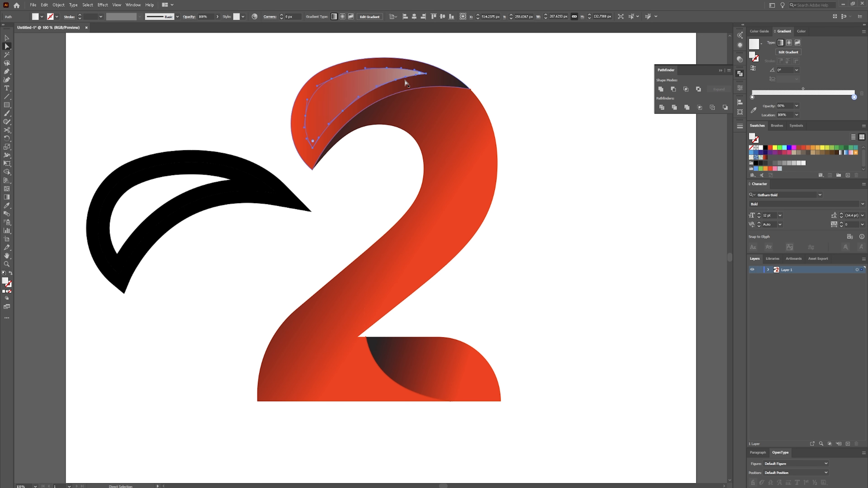
Redraw the highlight's gradient at about 178°, from transparent near its right tip to translucent white at its rounded left end.
{"action": "key", "text": "g"}
{"action": "mouse_move", "coordinate": [437, 80]}
{"action": "left_mouse_down"}
{"action": "mouse_move", "coordinate": [271, 81]}
{"action": "mouse_move", "coordinate": [259, 130]}
{"action": "left_mouse_up"}
{"action": "mouse_move", "coordinate": [385, 124]}
{"action": "left_mouse_down"}
{"action": "mouse_move", "coordinate": [320, 79]}
{"action": "mouse_move", "coordinate": [273, 93]}
{"action": "left_mouse_up"}
{"action": "key", "text": "v"}
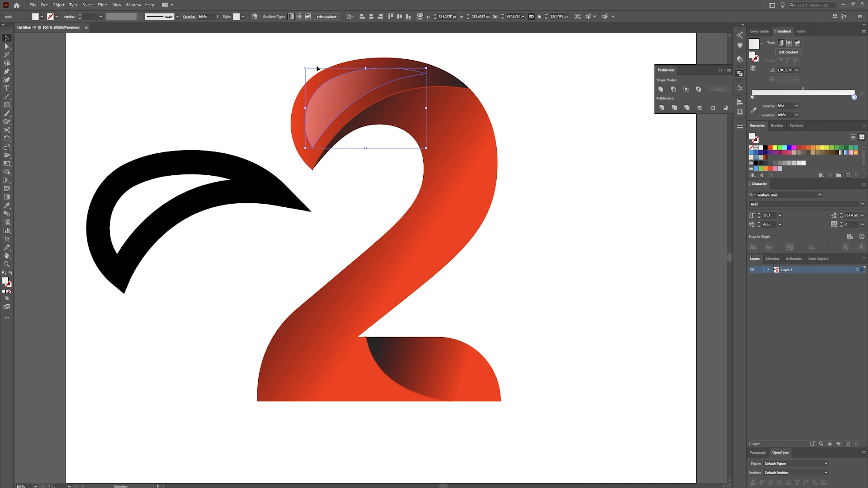
Deselect the highlight and delete the leftover black outline beside the 2.
{"action": "left_click", "coordinate": [230, 74]}
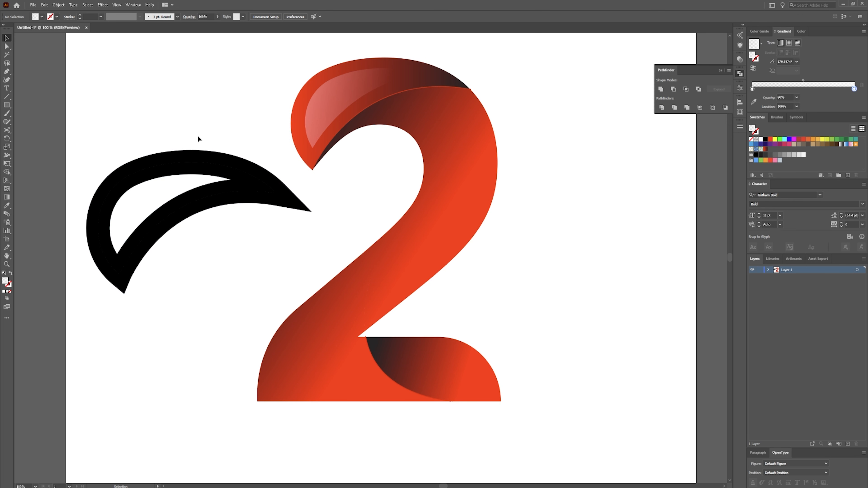
{"action": "left_click", "coordinate": [184, 189]}
{"action": "key", "text": "Delete"}
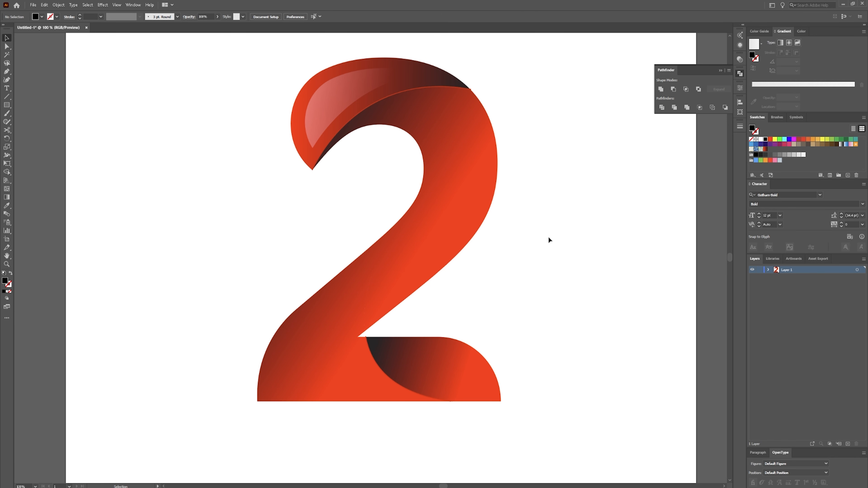
Duplicate the fold piece at the 2's foot in place and give the copy a black stroke with no fill.
{"action": "left_click", "coordinate": [448, 370]}
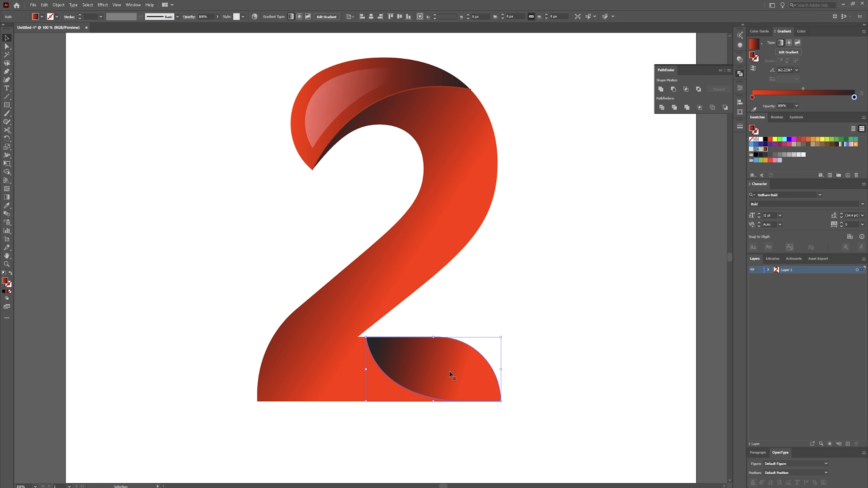
{"action": "key", "text": "a"}
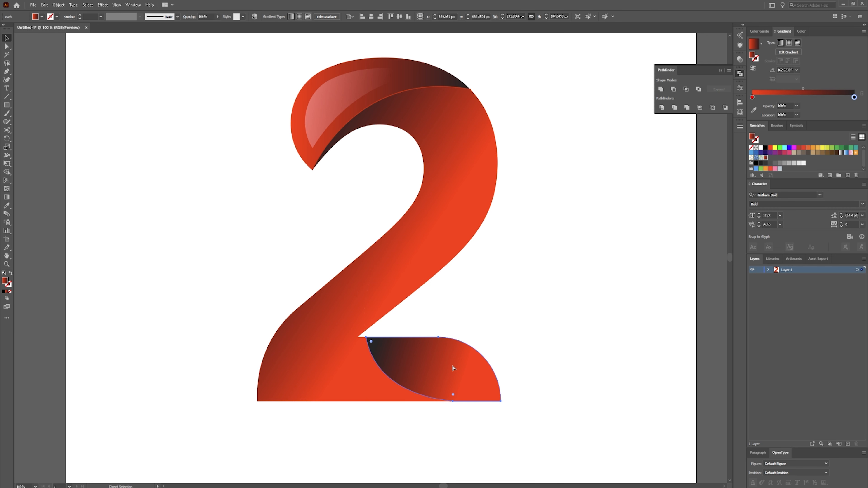
{"action": "key", "text": "v"}
{"action": "left_click", "coordinate": [10, 274]}
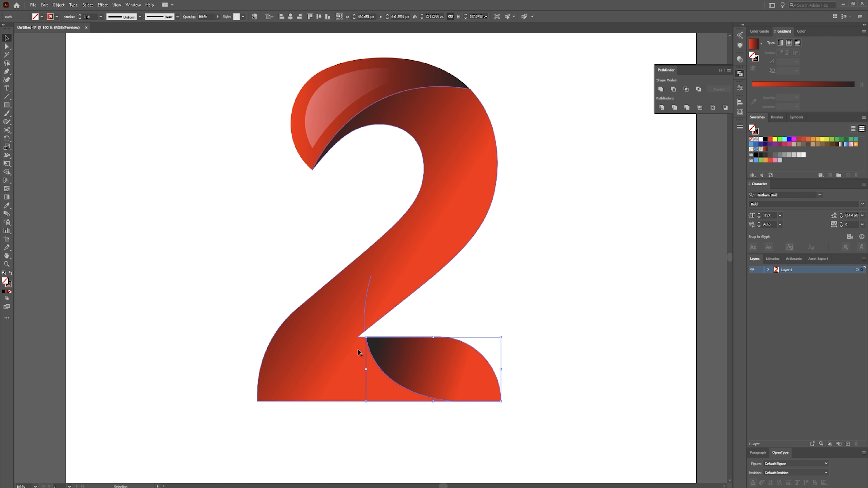
{"action": "left_click", "coordinate": [754, 60]}
{"action": "left_click", "coordinate": [765, 150]}
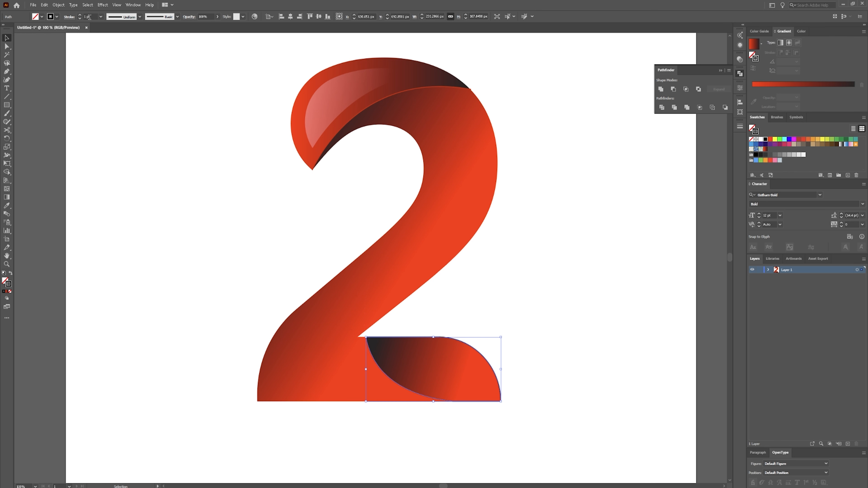
Set the outlined copy's stroke weight to 40 pt and move it to the blank area right of the 2.
{"action": "left_click", "coordinate": [100, 16]}
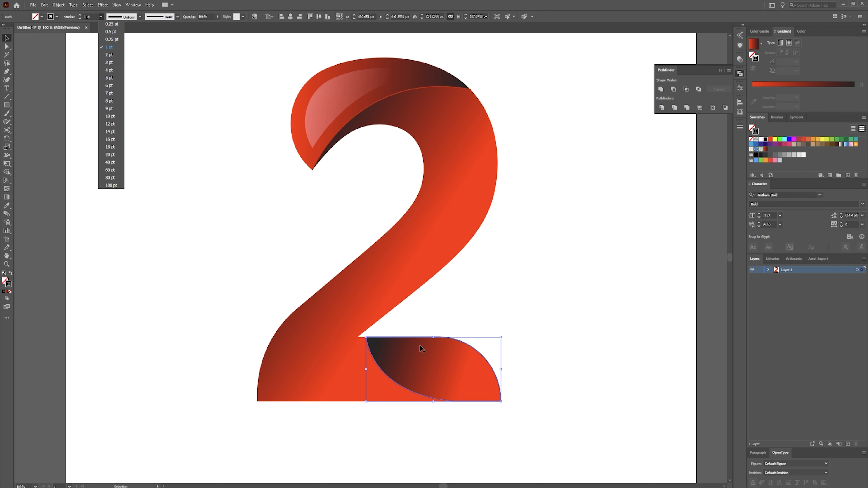
{"action": "left_click", "coordinate": [111, 162]}
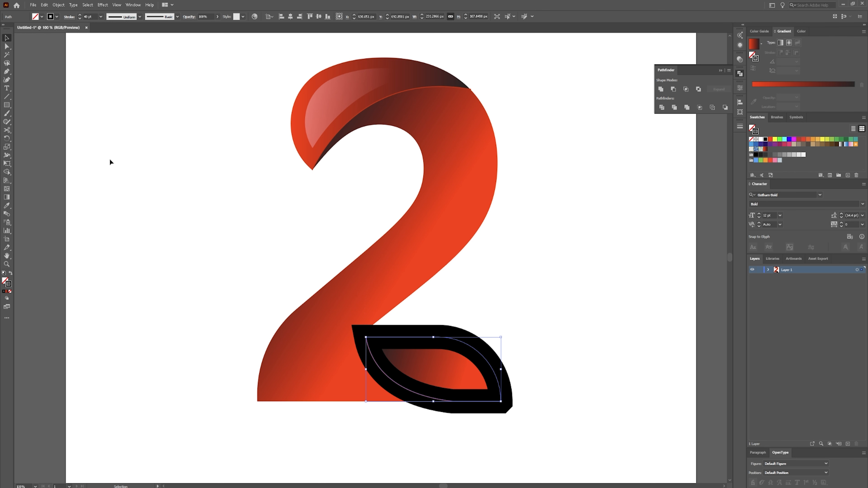
{"action": "left_click_drag", "start_coordinate": [404, 338], "coordinate": [560, 263]}
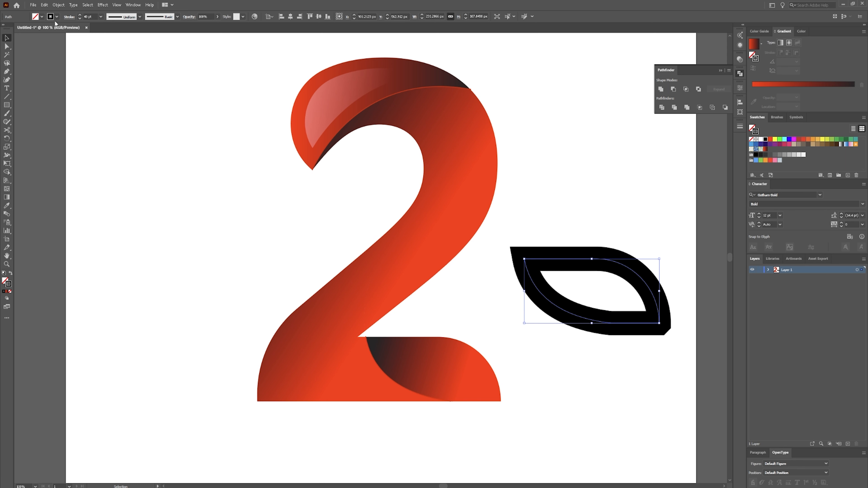
Fill the outlined copy with cyan and expand both its fill and stroke.
{"action": "left_click", "coordinate": [42, 17]}
{"action": "left_click", "coordinate": [39, 29]}
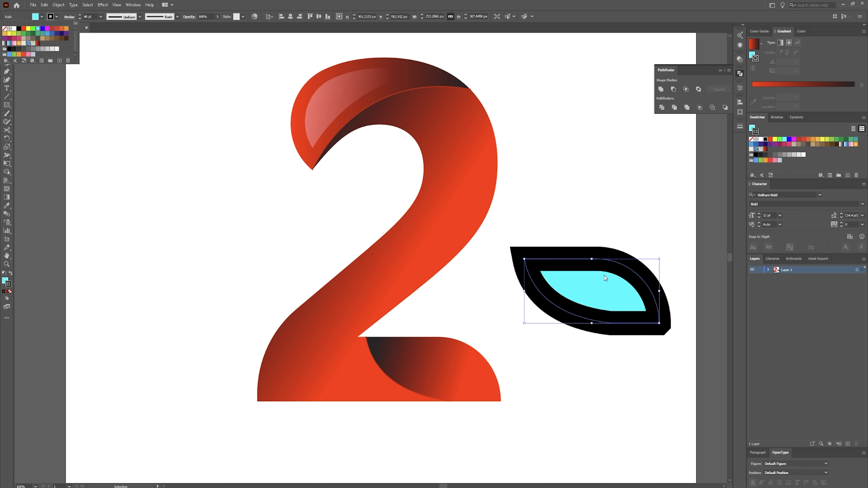
{"action": "left_click", "coordinate": [601, 268]}
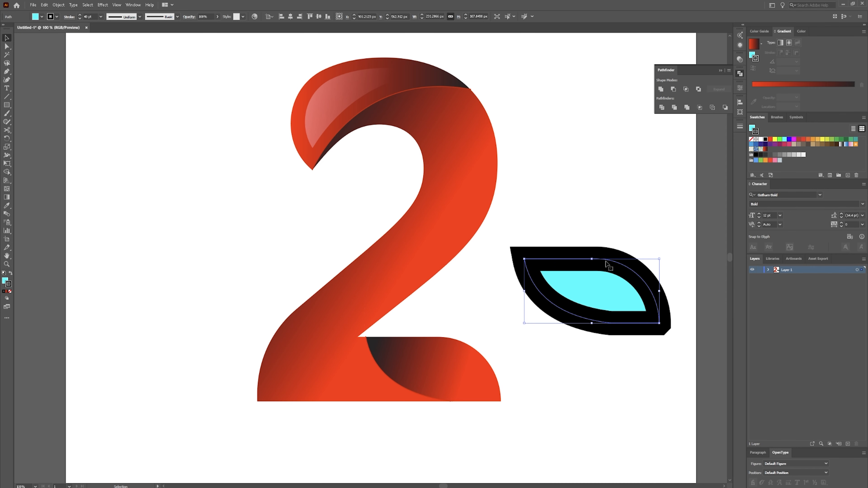
{"action": "left_click", "coordinate": [58, 4]}
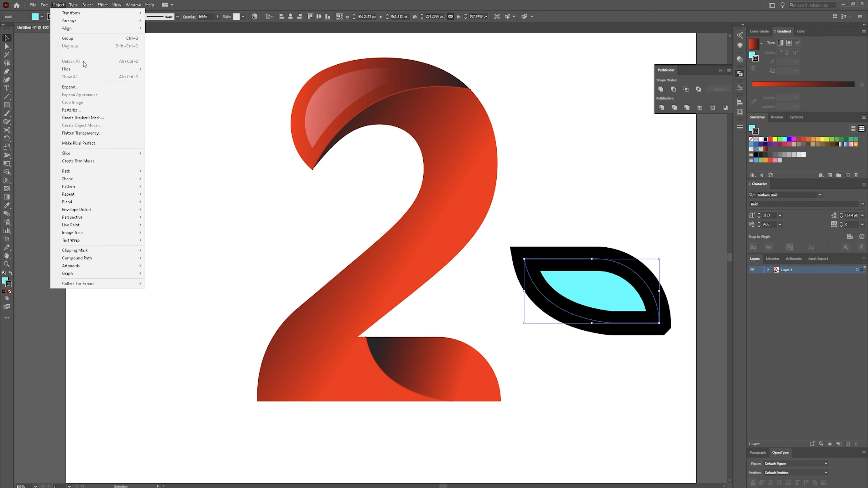
{"action": "left_click", "coordinate": [70, 87]}
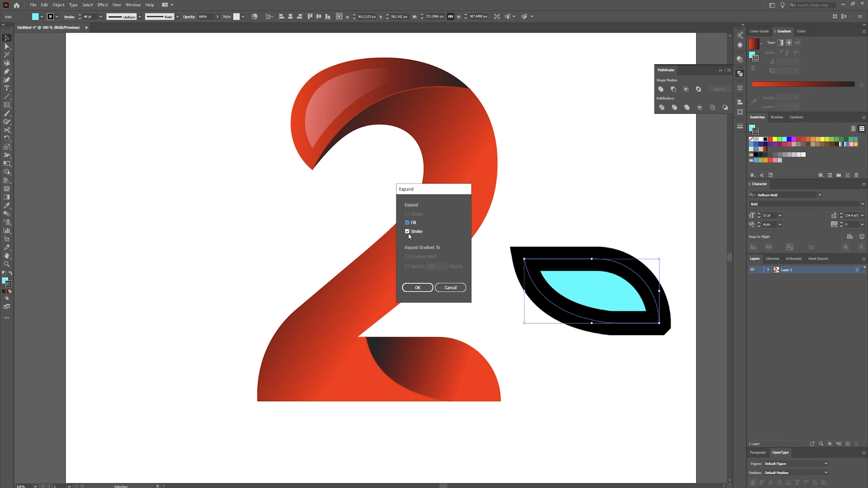
{"action": "left_click", "coordinate": [420, 288]}
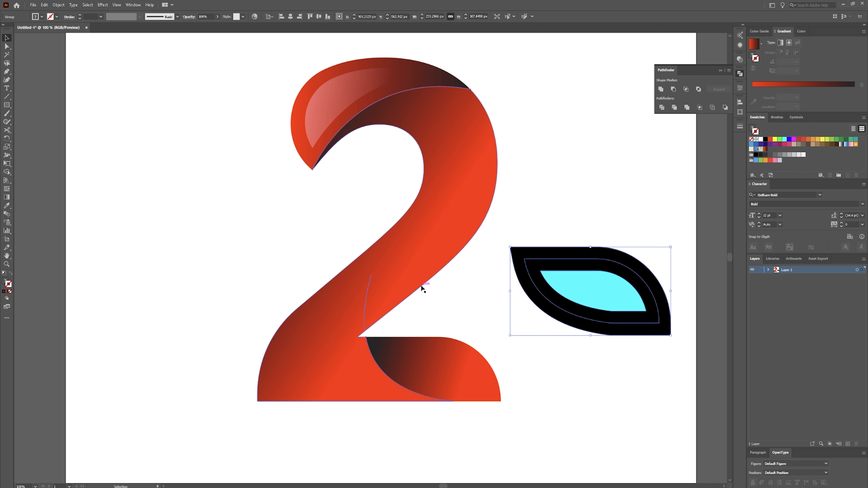
Divide the expanded shape with Pathfinder and ungroup the resulting pieces.
{"action": "left_click", "coordinate": [662, 108]}
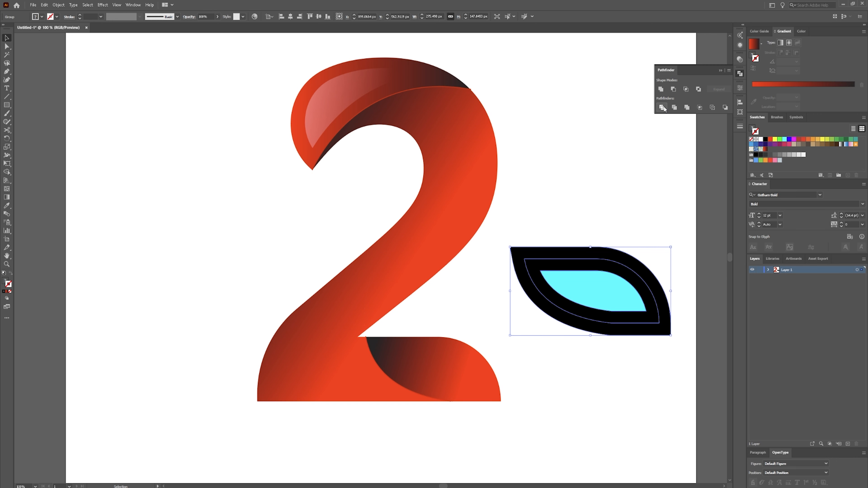
{"action": "right_click", "coordinate": [591, 261]}
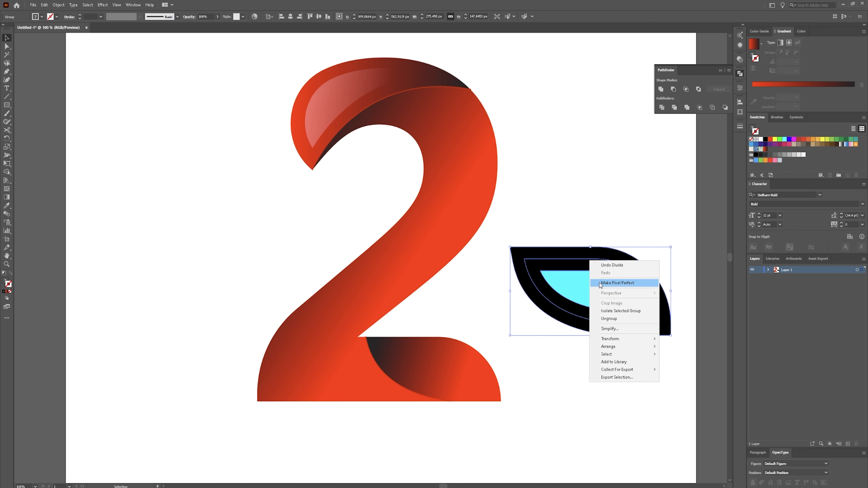
{"action": "left_click", "coordinate": [612, 318]}
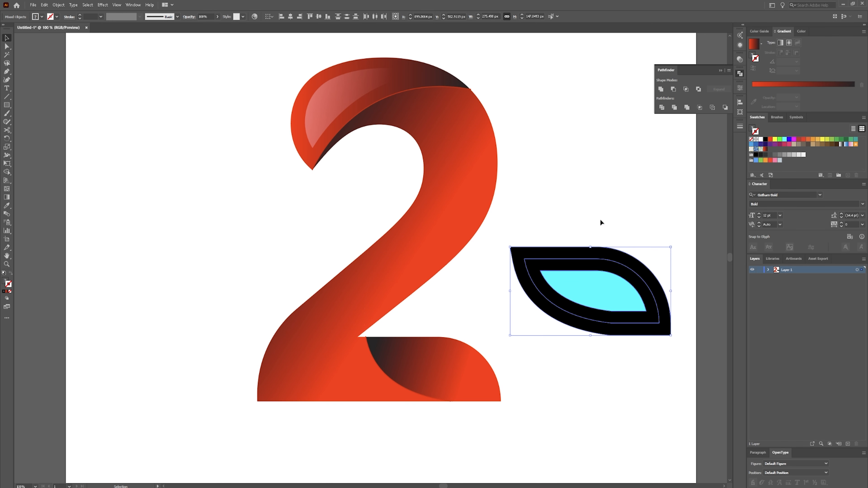
Move the cyan inner piece onto the fold at the 2's foot and delete the leftover black outline.
{"action": "key", "text": "a"}
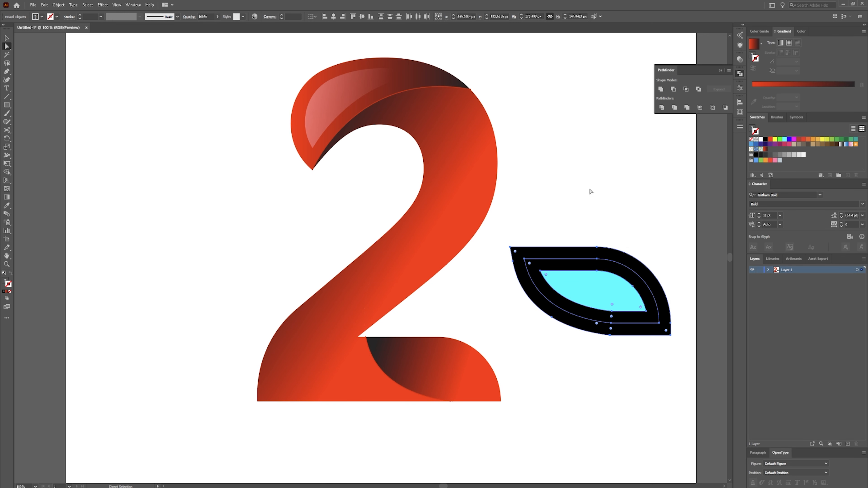
{"action": "left_click", "coordinate": [543, 163]}
{"action": "left_click_drag", "start_coordinate": [594, 275], "coordinate": [431, 368]}
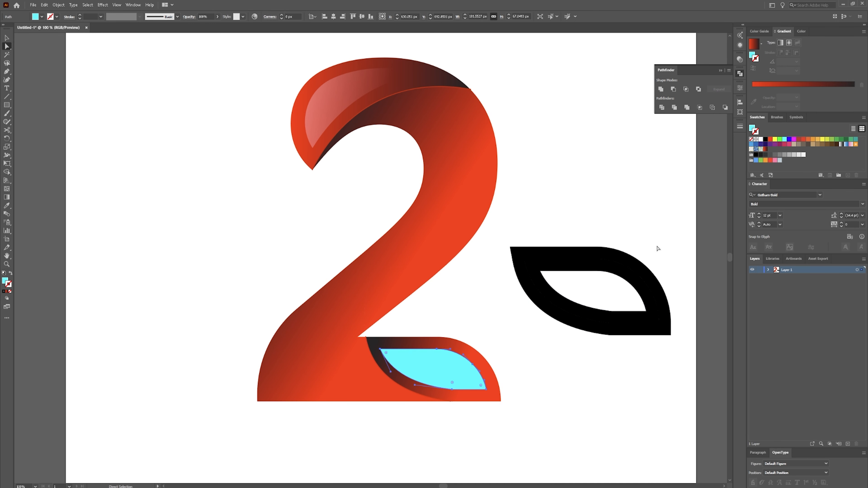
{"action": "left_click_drag", "start_coordinate": [633, 229], "coordinate": [546, 355]}
{"action": "key", "text": "Delete"}
{"action": "key", "text": "Delete"}
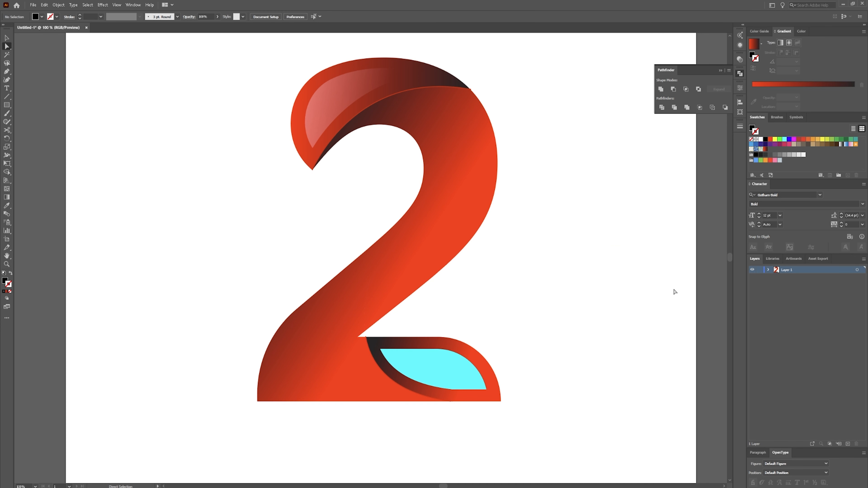
Sample the upper highlight's translucent white gradient onto the cyan piece with the Eyedropper.
{"action": "left_click", "coordinate": [439, 371]}
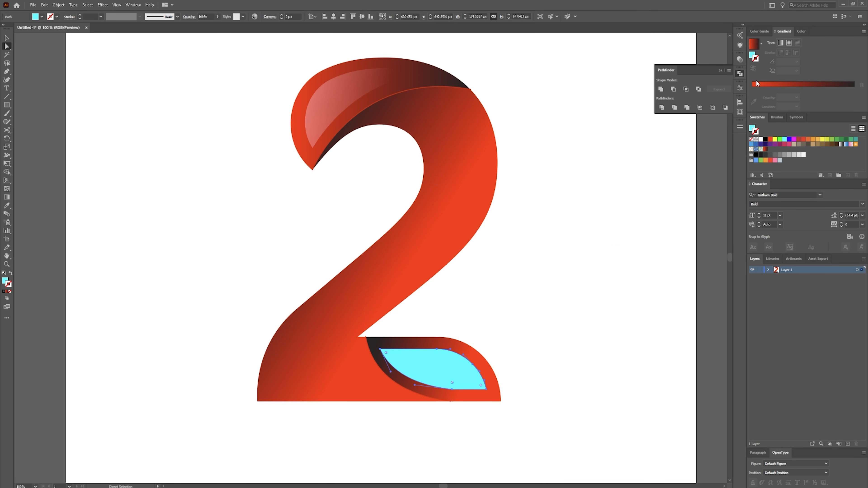
{"action": "key", "text": "i"}
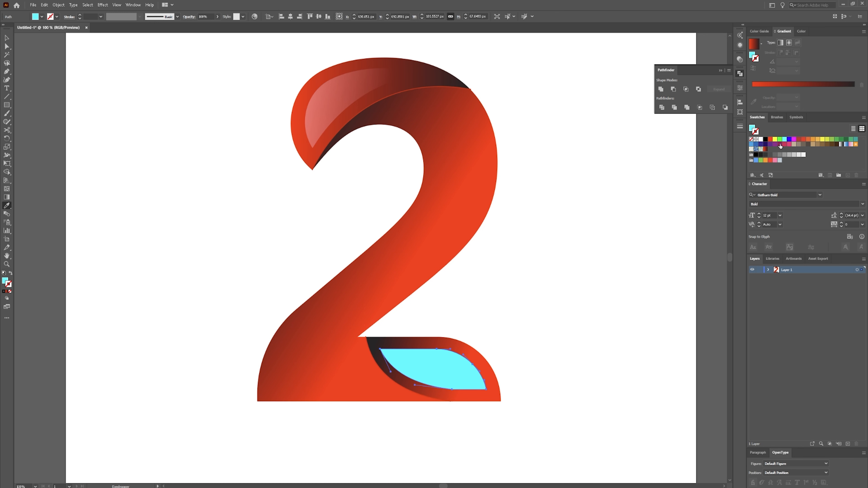
{"action": "left_click", "coordinate": [339, 99]}
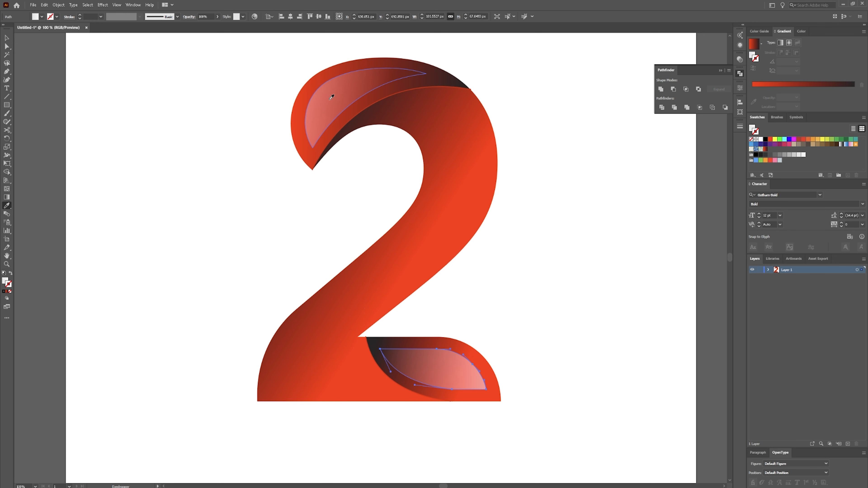
{"action": "key", "text": "g"}
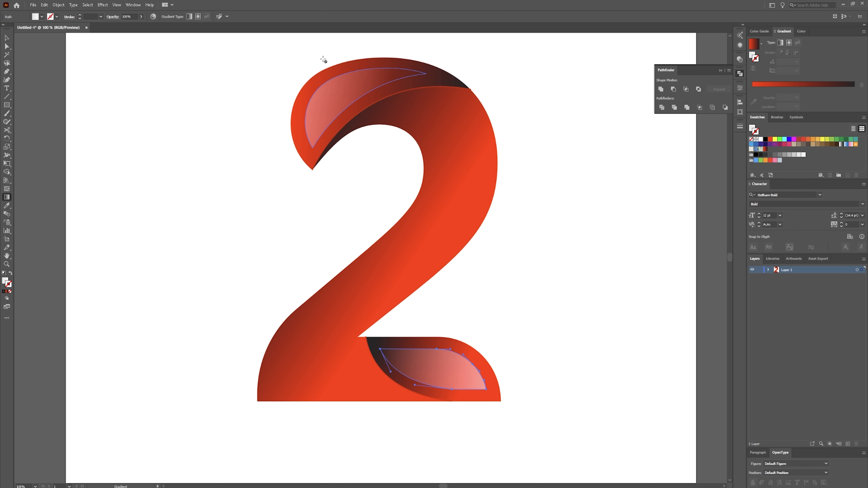
{"action": "key", "text": "v"}
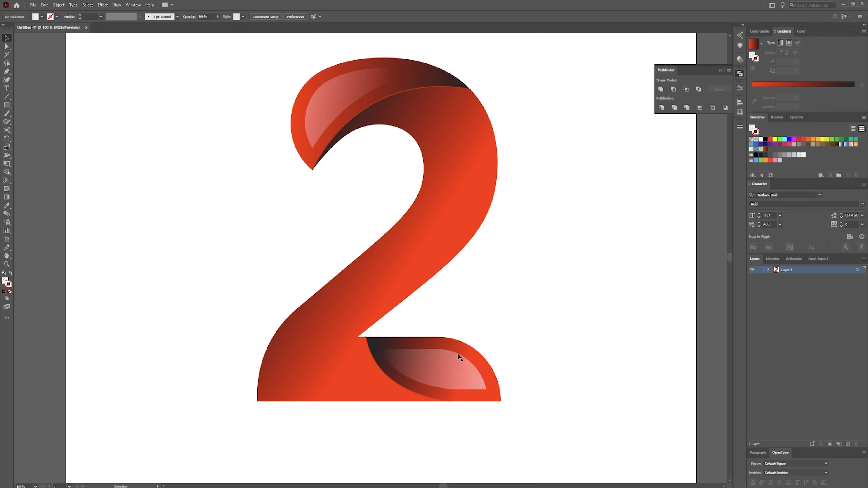
Redraw the foot highlight's gradient at about -8°, from transparent near the fold's dark end to translucent white at its rounded end, and deselect it.
{"action": "left_click", "coordinate": [458, 355]}
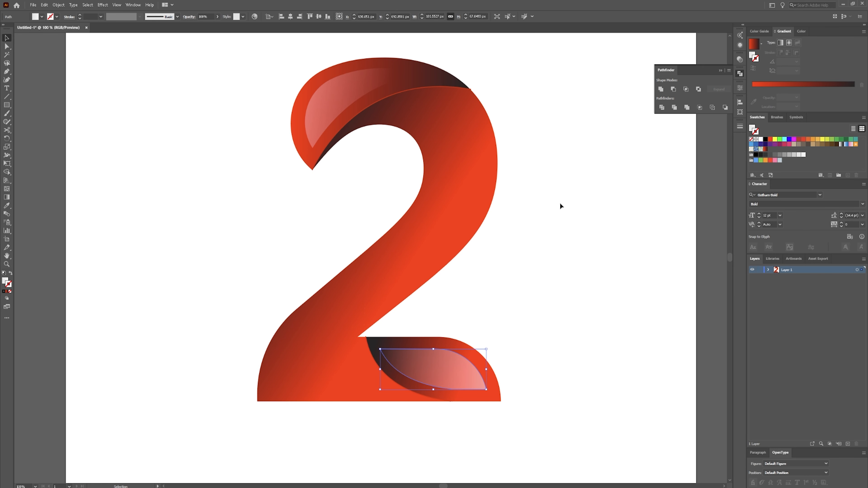
{"action": "key", "text": "g"}
{"action": "left_click", "coordinate": [754, 57]}
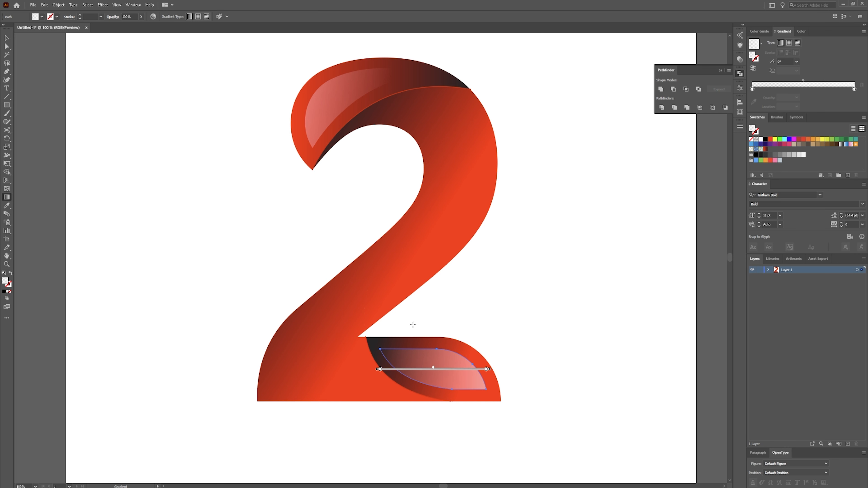
{"action": "left_click", "coordinate": [754, 59]}
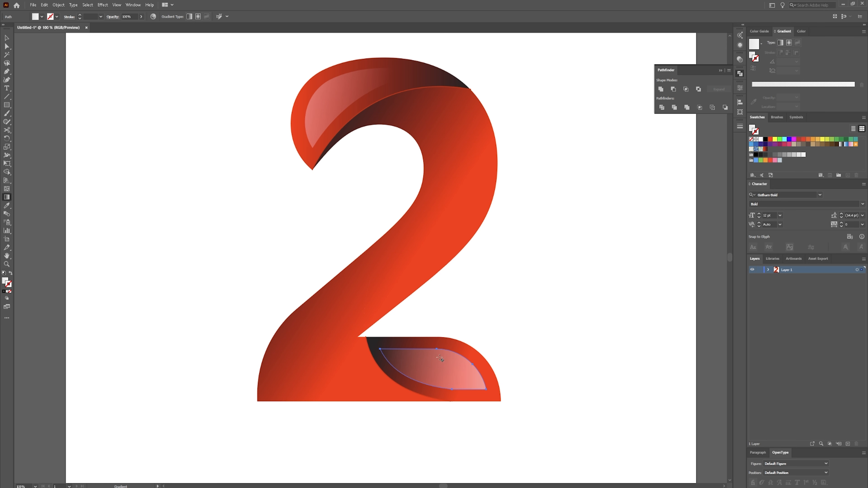
{"action": "left_click", "coordinate": [754, 58]}
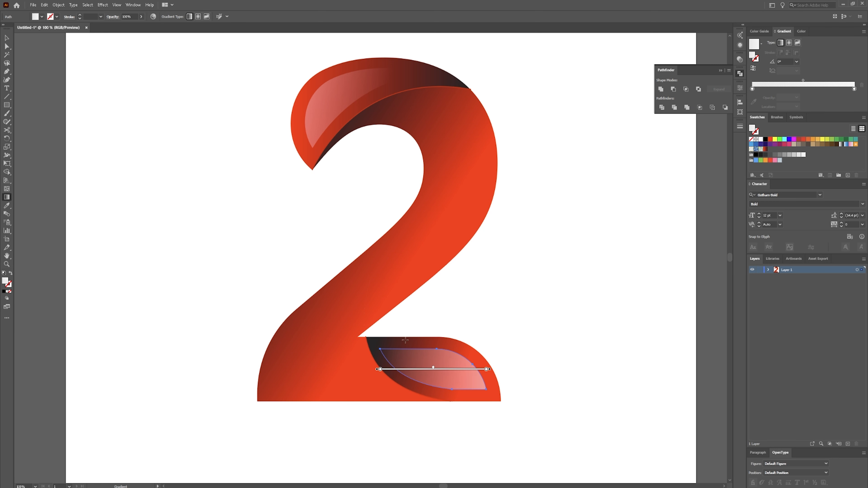
{"action": "left_click_drag", "start_coordinate": [404, 340], "coordinate": [499, 360]}
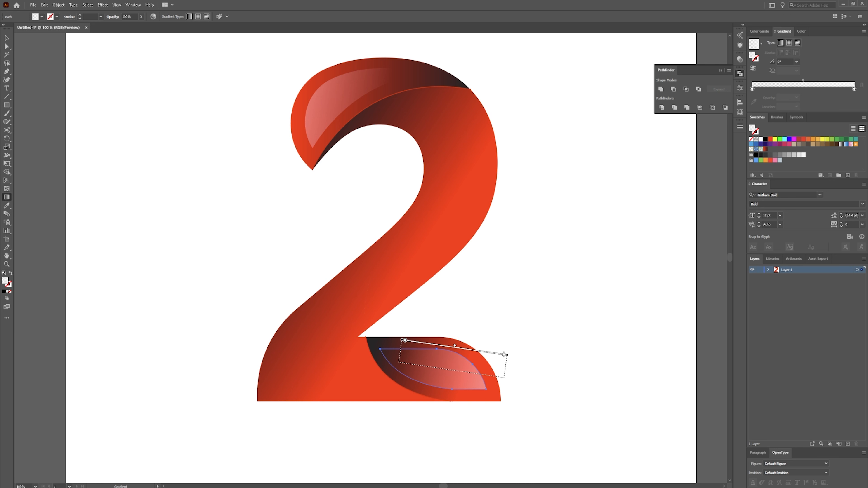
{"action": "key", "text": "b"}
{"action": "key", "text": "v"}
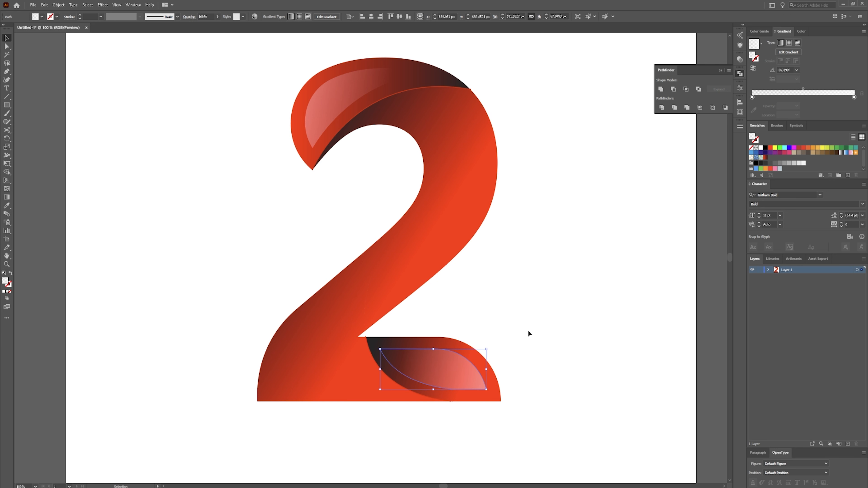
{"action": "left_click", "coordinate": [528, 330]}
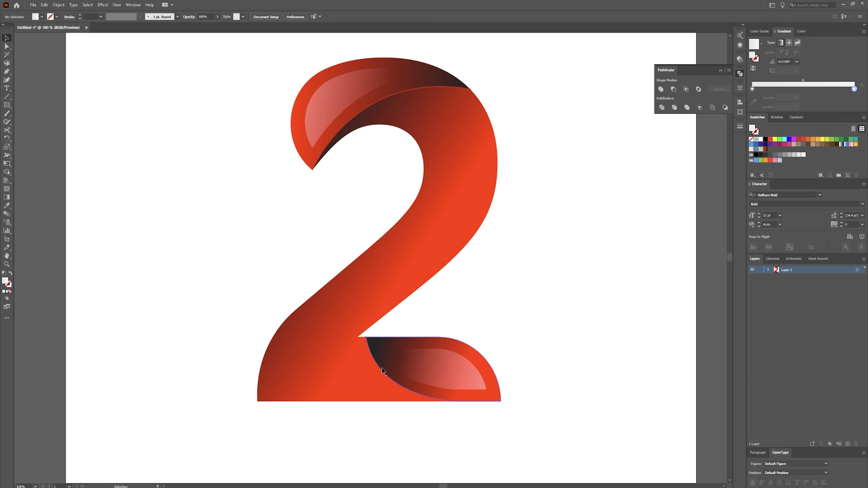
Examine the curved edge where the foot's fold piece meets the main body of the 2.
{"action": "scroll", "coordinate": [383, 371], "scroll_direction": "up", "scroll_amount": 2}
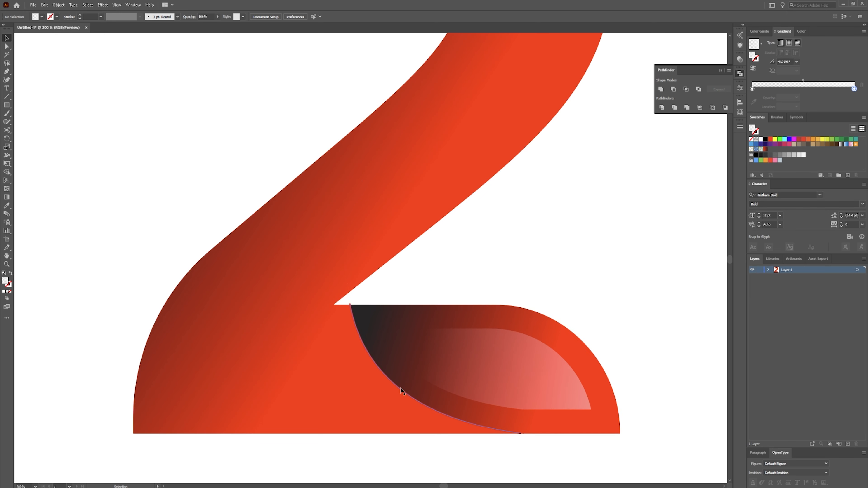
{"action": "left_click", "coordinate": [402, 389]}
{"action": "left_click", "coordinate": [486, 262]}
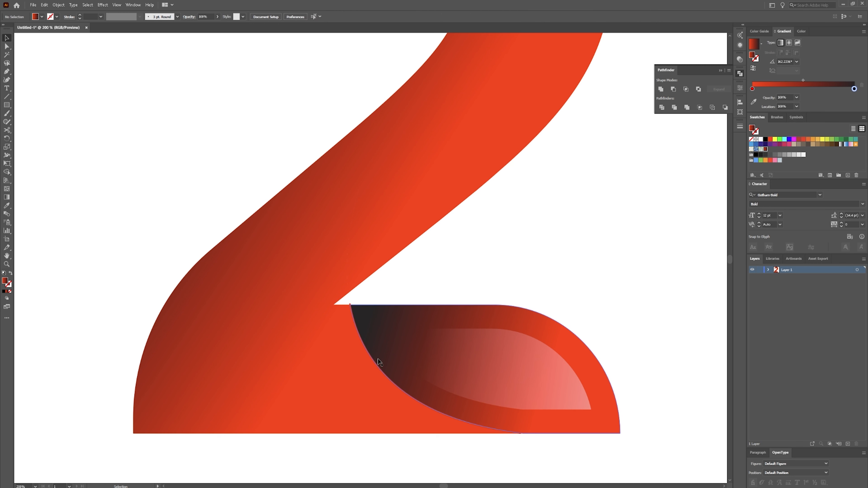
{"action": "left_click", "coordinate": [387, 346]}
{"action": "left_click", "coordinate": [615, 290]}
{"action": "left_click_drag", "start_coordinate": [604, 280], "coordinate": [502, 345]}
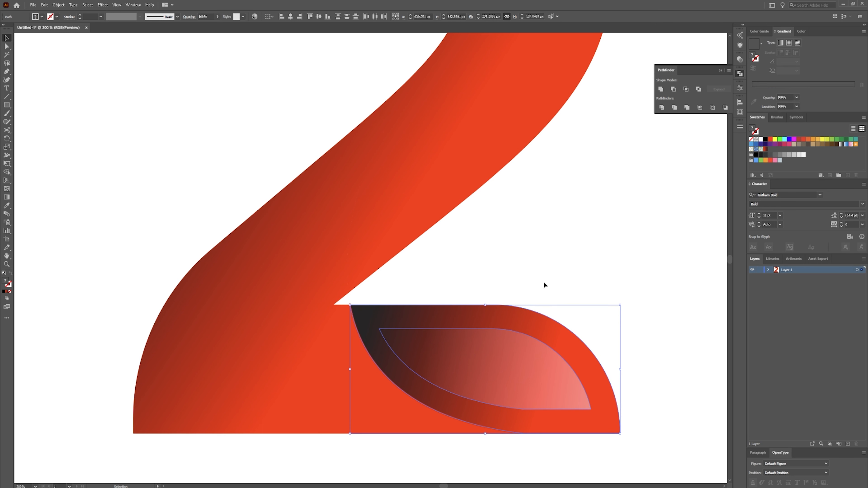
{"action": "left_click", "coordinate": [531, 346]}
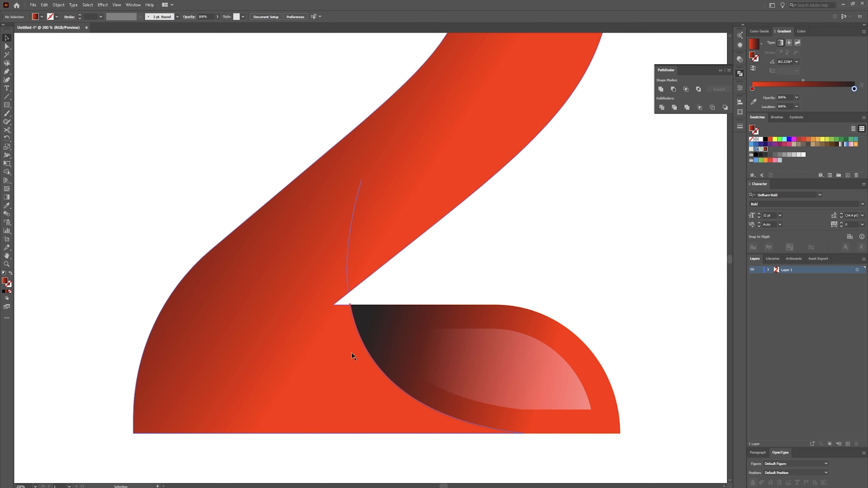
{"action": "left_click", "coordinate": [210, 358]}
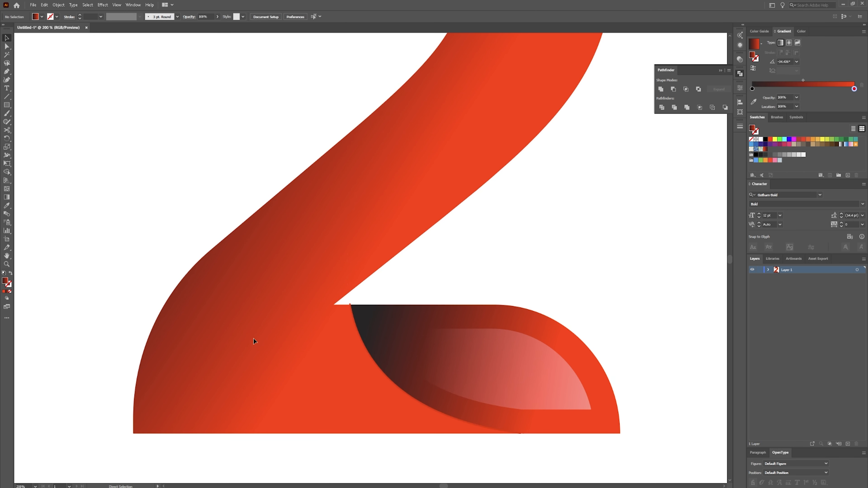
Select the thin curved line along the foot fold's inner edge and set its stroke weight to 6 pt.
{"action": "left_click", "coordinate": [355, 324]}
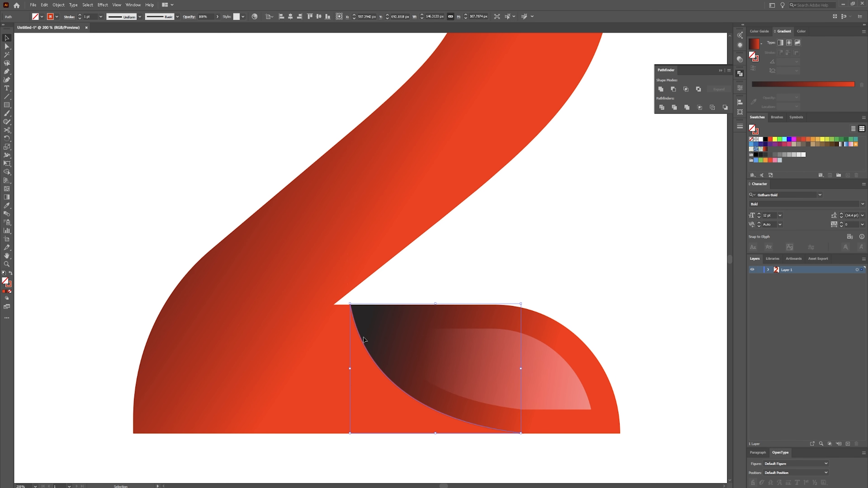
{"action": "left_click", "coordinate": [754, 60]}
{"action": "left_click", "coordinate": [79, 16]}
{"action": "left_click", "coordinate": [79, 15]}
{"action": "left_click", "coordinate": [79, 15]}
{"action": "left_click", "coordinate": [79, 15]}
{"action": "left_click", "coordinate": [80, 15]}
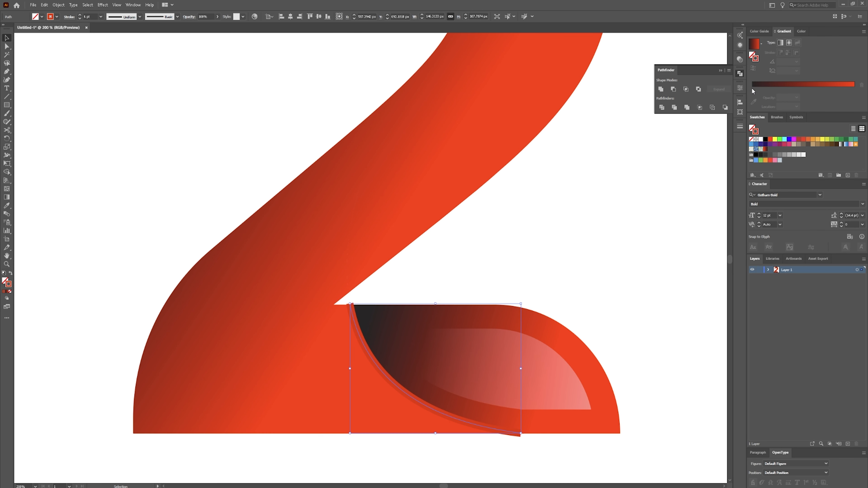
Apply the lens-shaped width profile that tapers at both ends to the foot fold's curved line.
{"action": "left_click", "coordinate": [740, 88]}
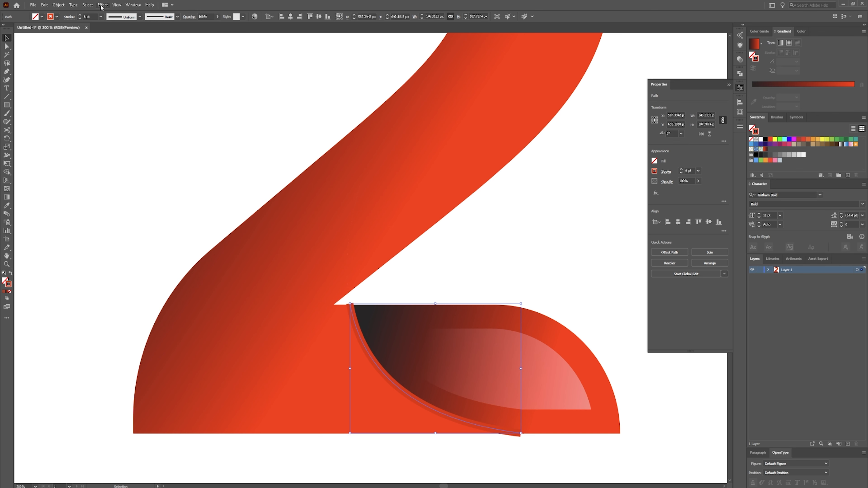
{"action": "left_click", "coordinate": [133, 5]}
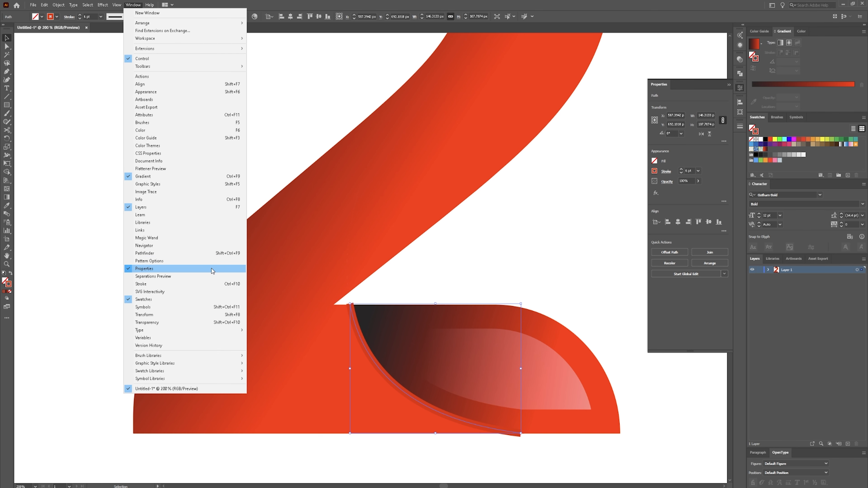
{"action": "left_click", "coordinate": [713, 161]}
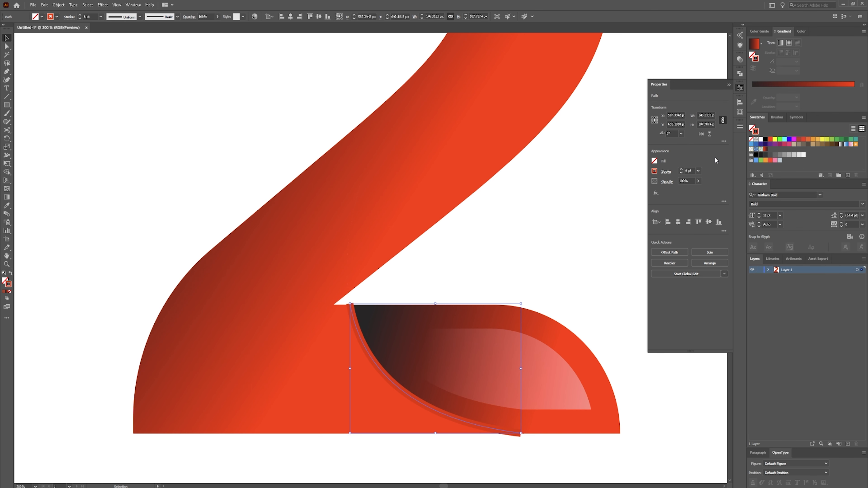
{"action": "left_click", "coordinate": [666, 173]}
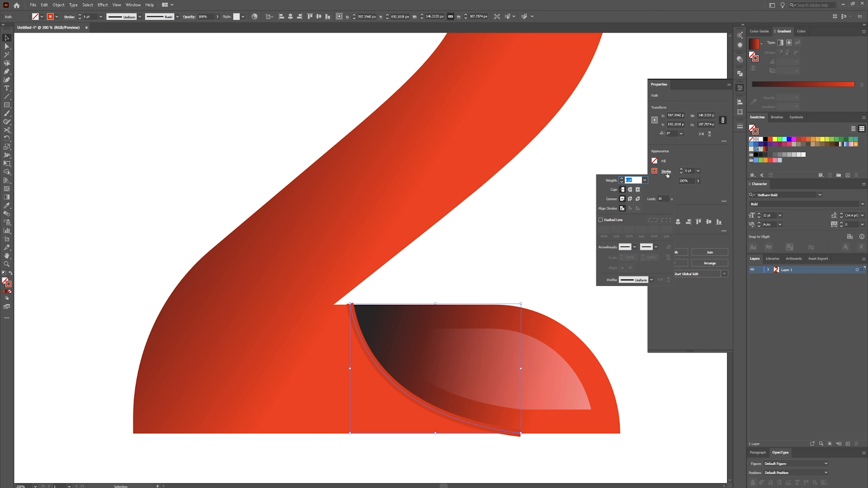
{"action": "left_click", "coordinate": [688, 160]}
{"action": "left_click", "coordinate": [738, 91]}
{"action": "left_click", "coordinate": [739, 90]}
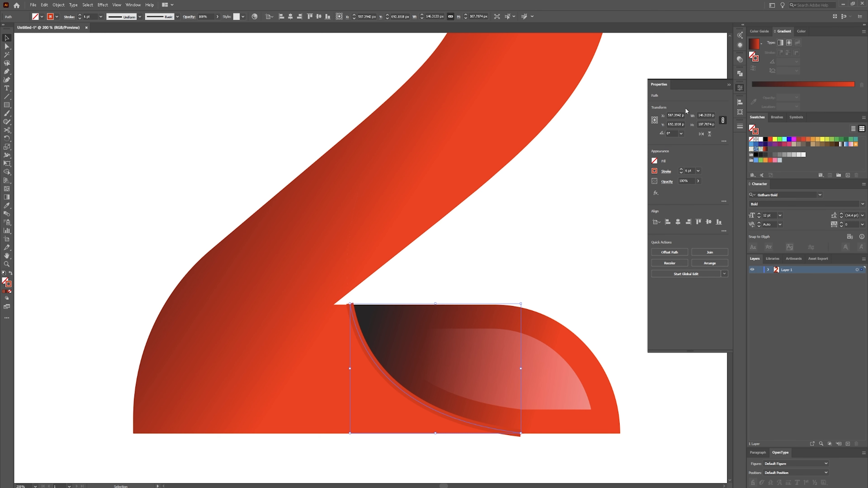
{"action": "left_click", "coordinate": [666, 172]}
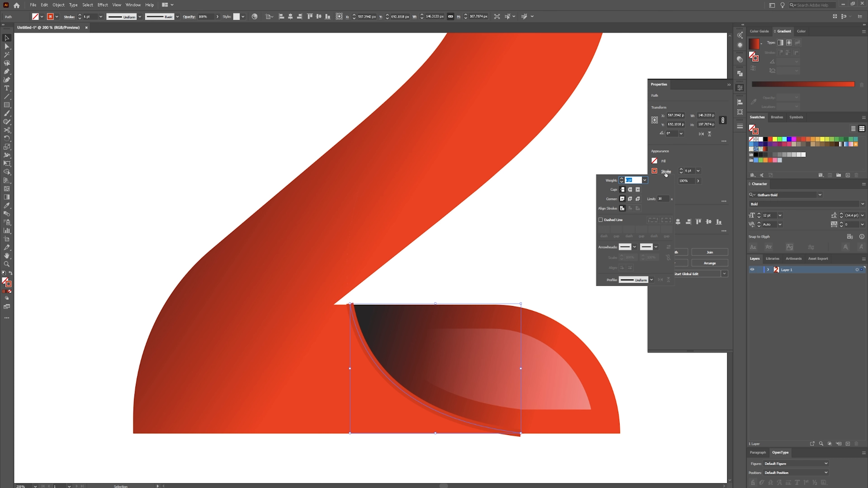
{"action": "left_click", "coordinate": [650, 280]}
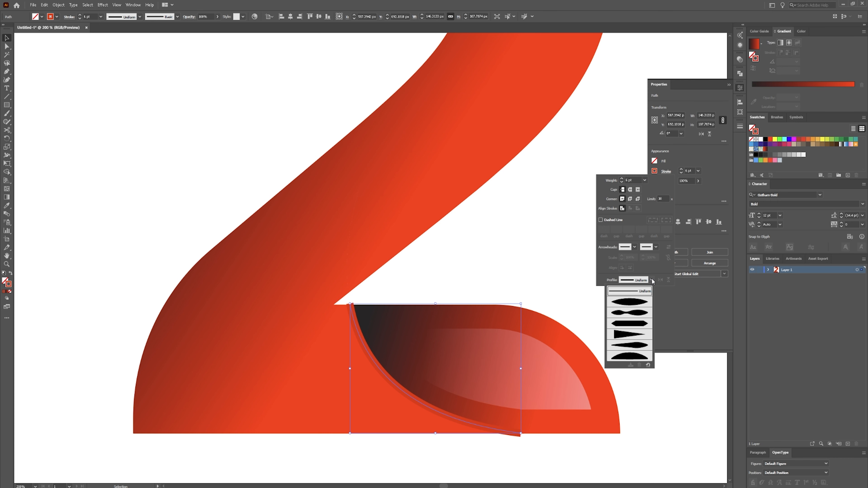
{"action": "left_click", "coordinate": [638, 303]}
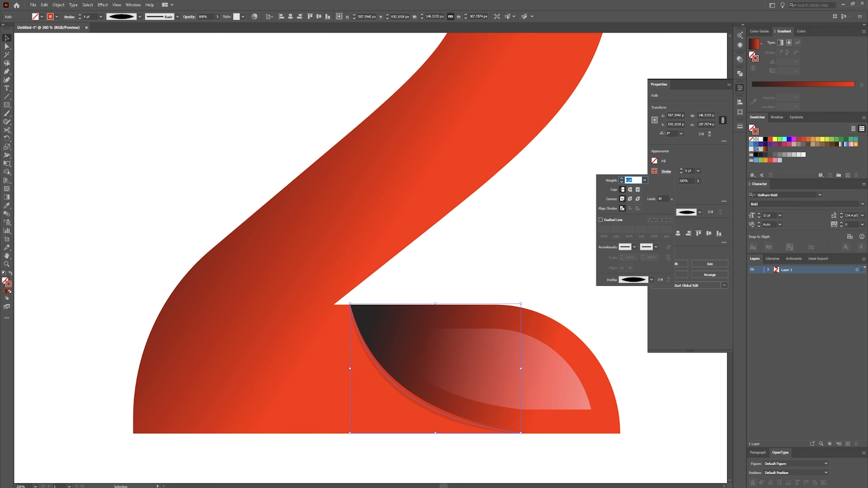
{"action": "key", "text": "BackSpace"}
{"action": "left_click", "coordinate": [706, 334]}
Sample the main body's red-to-black gradient onto the foot's curved line with the Eyedropper, then swap it from fill to stroke.
{"action": "scroll", "coordinate": [479, 205], "scroll_direction": "up", "scroll_amount": 1}
{"action": "scroll", "coordinate": [513, 179], "scroll_direction": "down", "scroll_amount": 3}
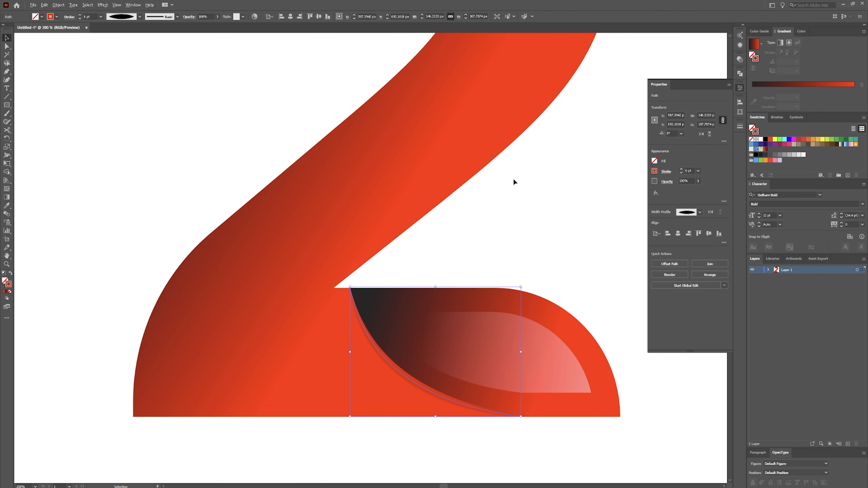
{"action": "scroll", "coordinate": [513, 179], "scroll_direction": "down", "scroll_amount": 3}
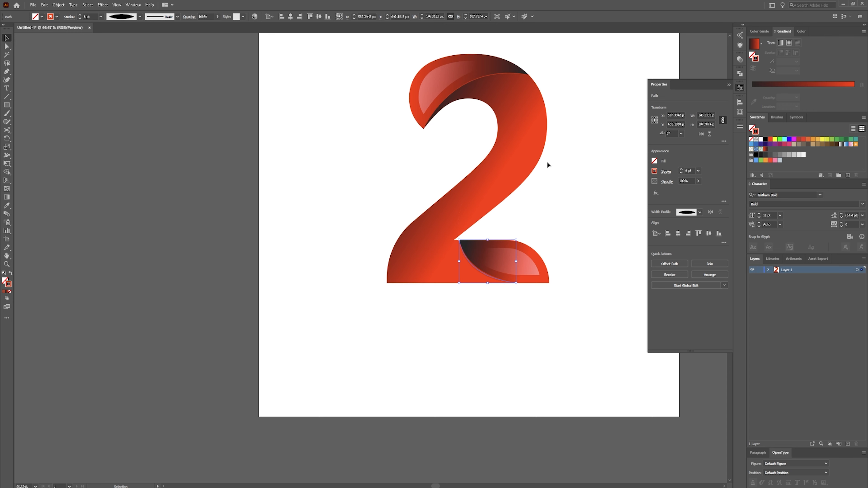
{"action": "key", "text": "i"}
{"action": "left_click", "coordinate": [501, 94]}
{"action": "left_click", "coordinate": [503, 92]}
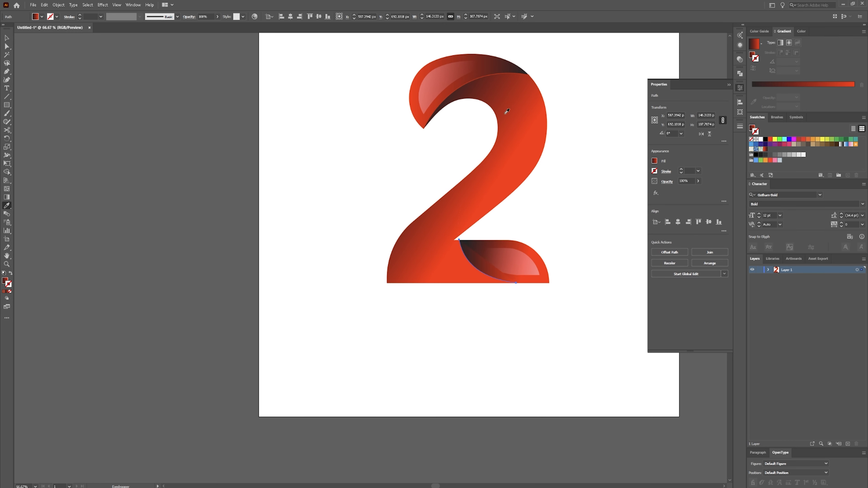
{"action": "scroll", "coordinate": [483, 221], "scroll_direction": "up", "scroll_amount": 2}
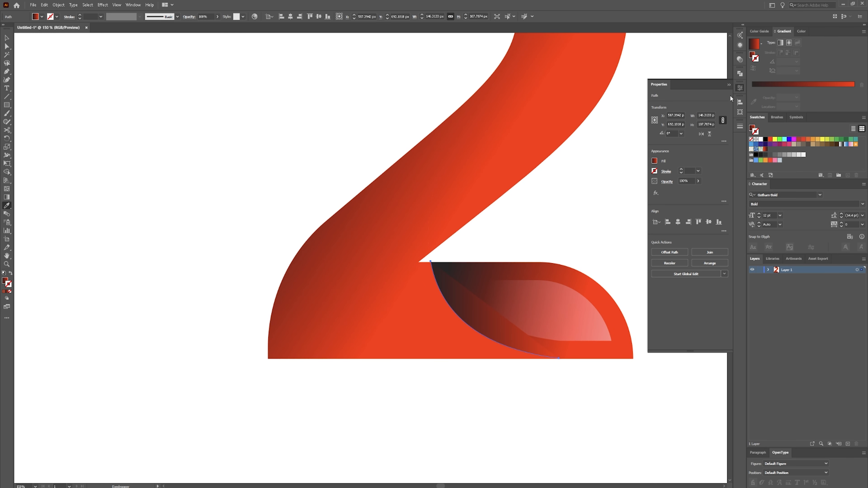
{"action": "left_click", "coordinate": [11, 273]}
{"action": "scroll", "coordinate": [463, 311], "scroll_direction": "up", "scroll_amount": 1}
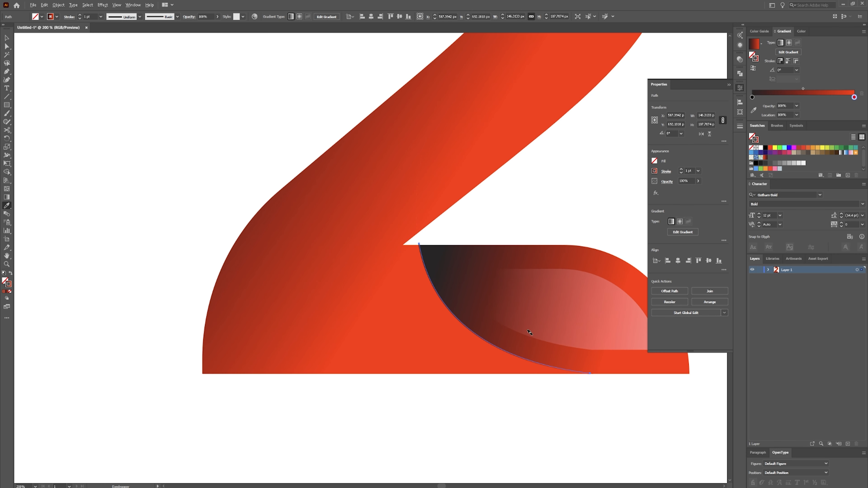
Set the gradient stroke of the foot's curved line to 10 pt.
{"action": "left_click", "coordinate": [681, 169]}
{"action": "left_click", "coordinate": [680, 169]}
{"action": "left_click", "coordinate": [681, 170]}
{"action": "left_click", "coordinate": [680, 169]}
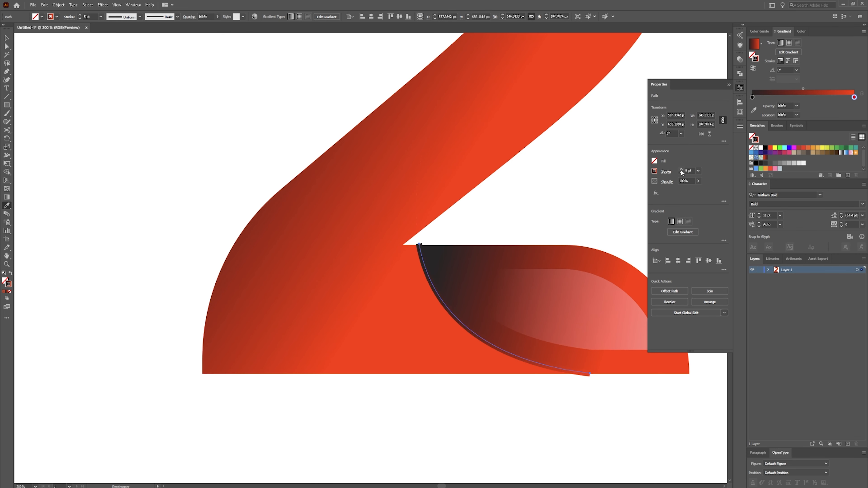
{"action": "left_click", "coordinate": [681, 169]}
{"action": "left_click", "coordinate": [681, 169]}
{"action": "left_click", "coordinate": [681, 169]}
{"action": "left_click", "coordinate": [680, 169]}
{"action": "left_click", "coordinate": [681, 169]}
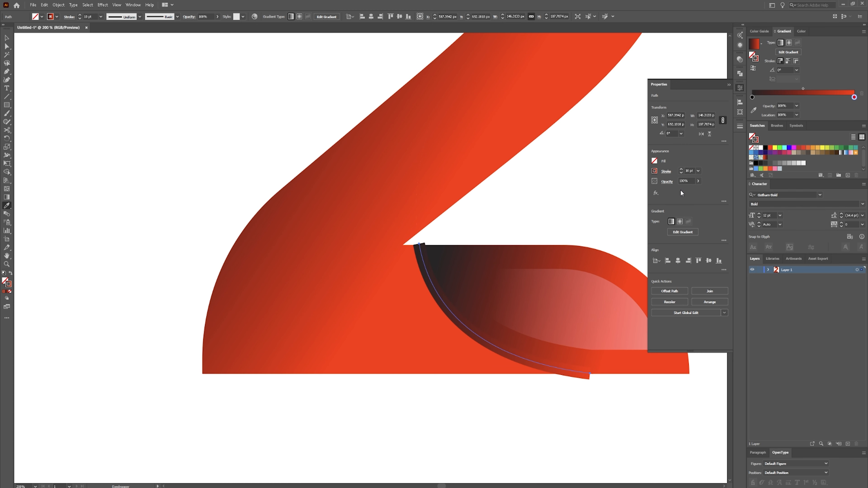
Give the foot line's 10 pt stroke the lens-shaped width profile that tapers at both ends.
{"action": "left_click", "coordinate": [671, 171]}
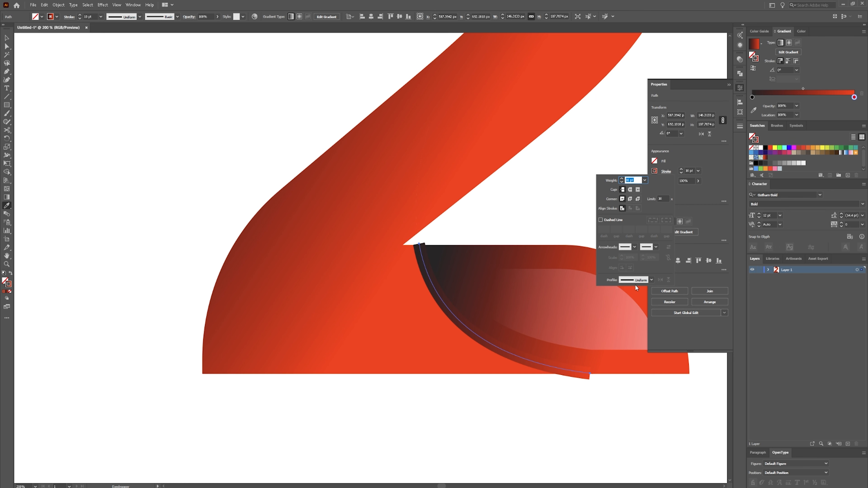
{"action": "left_click", "coordinate": [649, 280]}
{"action": "left_click", "coordinate": [633, 303]}
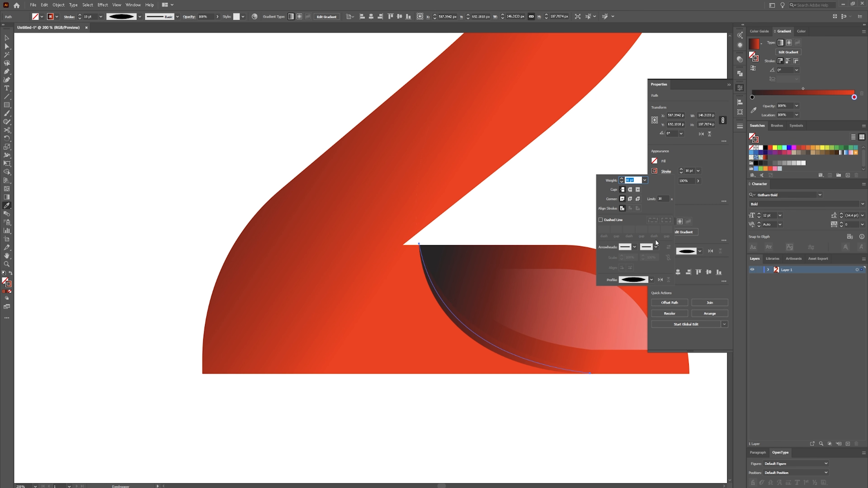
{"action": "left_click", "coordinate": [820, 98]}
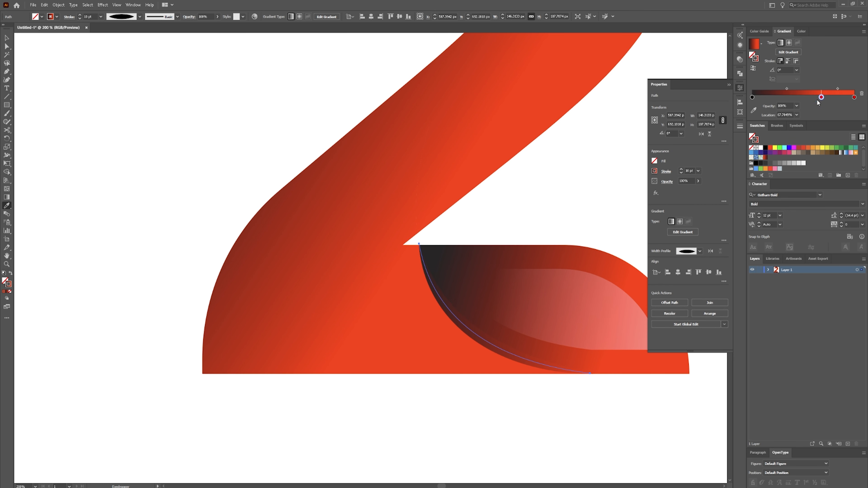
{"action": "left_click_drag", "start_coordinate": [822, 98], "coordinate": [778, 109]}
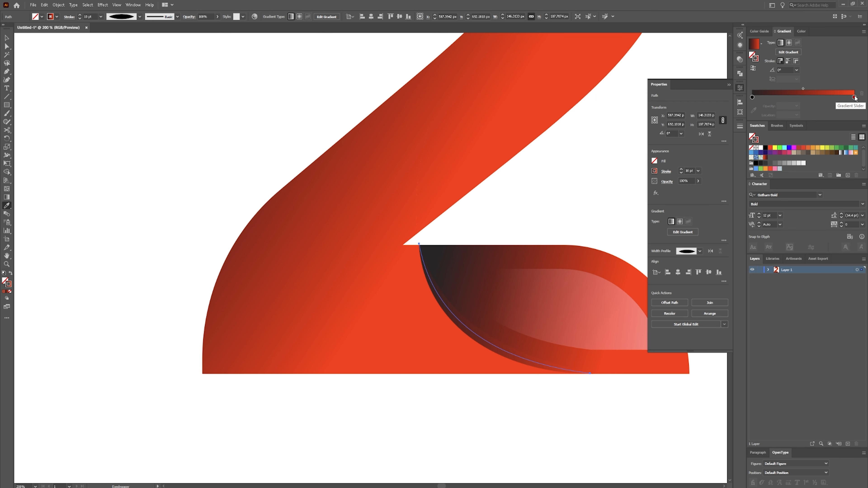
{"action": "left_click_drag", "start_coordinate": [854, 98], "coordinate": [804, 98]}
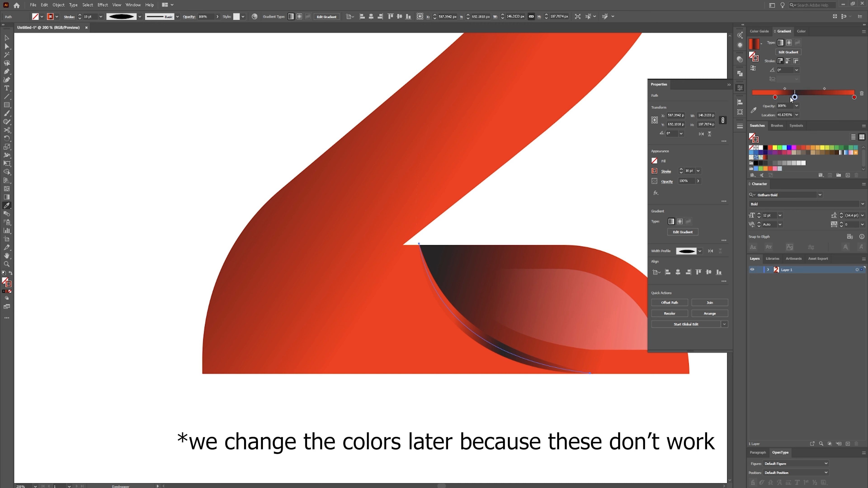
{"action": "key", "text": "ctrl+z"}
{"action": "key", "text": "ctrl+z"}
{"action": "key", "text": "ctrl+z"}
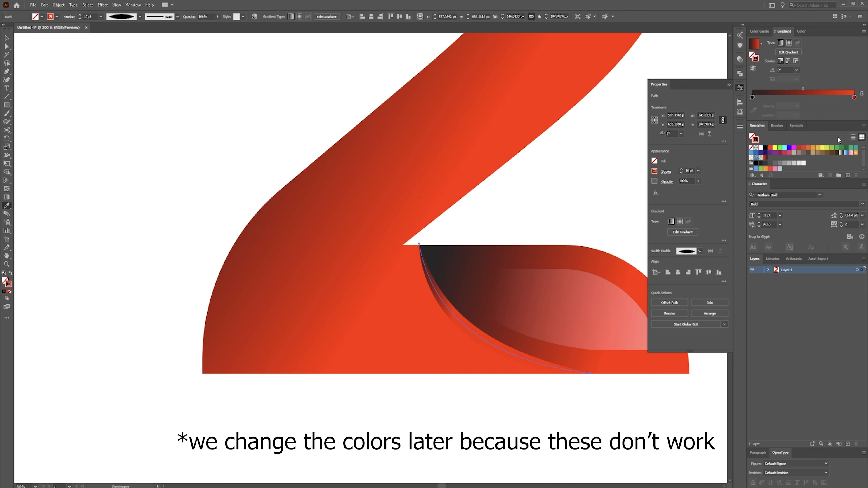
Add a black stop to the foot line's stroke gradient and place it at the 100% end, with the red stop inside.
{"action": "mouse_move", "coordinate": [790, 98]}
{"action": "left_mouse_down"}
{"action": "mouse_move", "coordinate": [762, 98]}
{"action": "mouse_move", "coordinate": [797, 98]}
{"action": "left_mouse_up"}
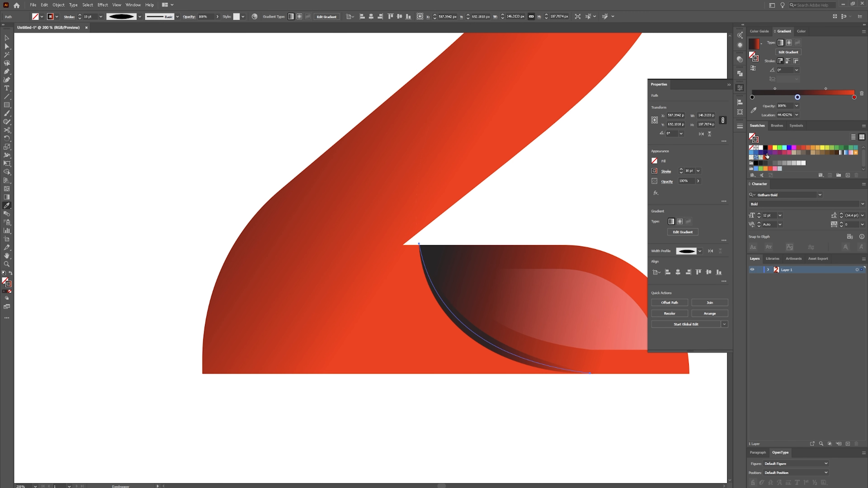
{"action": "double_click", "coordinate": [797, 97]}
{"action": "left_click", "coordinate": [781, 120]}
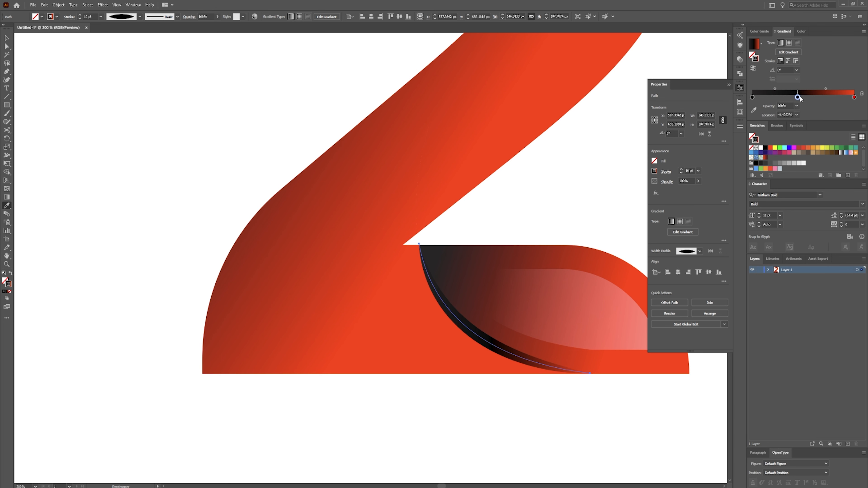
{"action": "left_click_drag", "start_coordinate": [797, 97], "coordinate": [853, 98]}
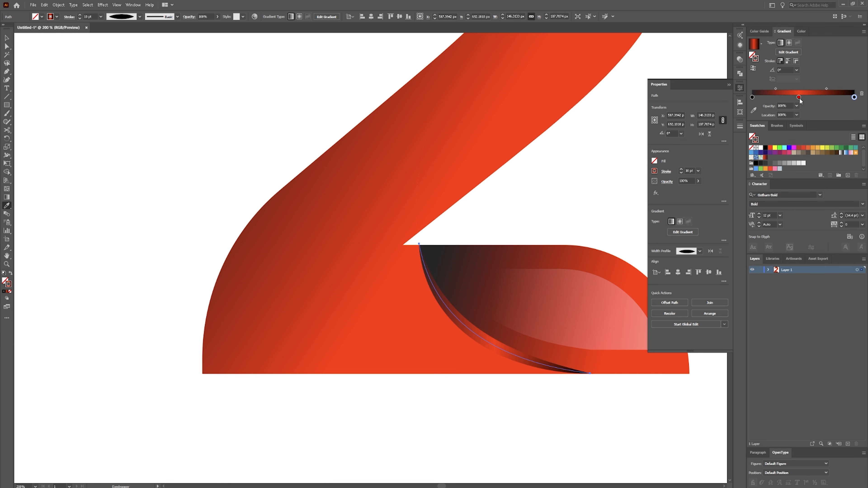
Move the red stop of the foot line's stroke gradient to about 27% and deselect the line.
{"action": "mouse_move", "coordinate": [799, 98]}
{"action": "left_mouse_down"}
{"action": "mouse_move", "coordinate": [812, 98]}
{"action": "mouse_move", "coordinate": [783, 99]}
{"action": "left_mouse_up"}
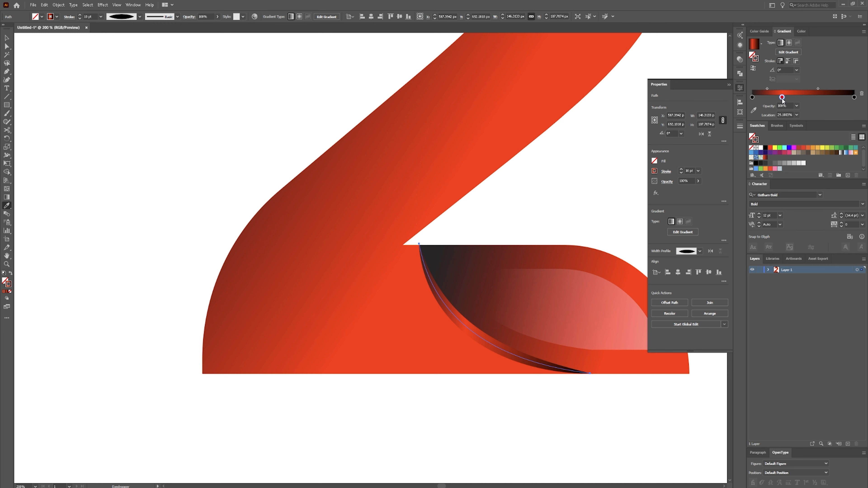
{"action": "left_click_drag", "start_coordinate": [781, 98], "coordinate": [777, 98]}
{"action": "key", "text": "v"}
{"action": "left_click", "coordinate": [624, 169]}
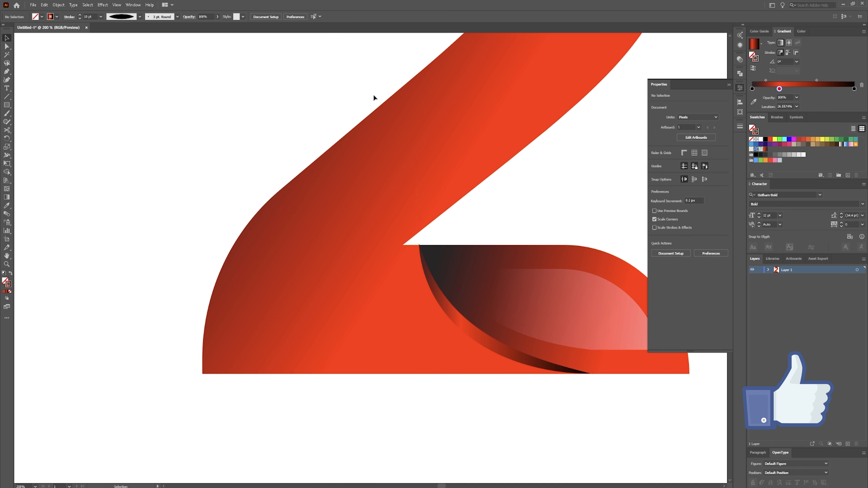
Select the curved line along the upper fold's edge and sample the foot line's 10 pt gradient stroke onto it with the Eyedropper.
{"action": "scroll", "coordinate": [374, 188], "scroll_direction": "up", "scroll_amount": 10}
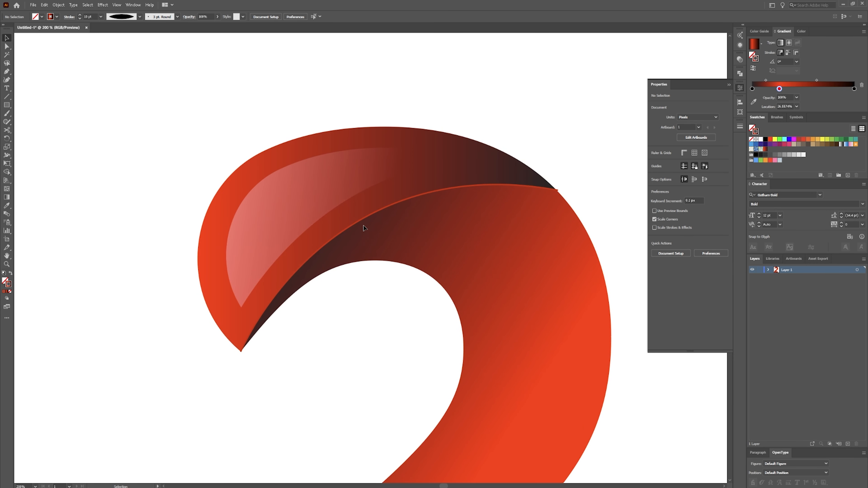
{"action": "left_click", "coordinate": [366, 218]}
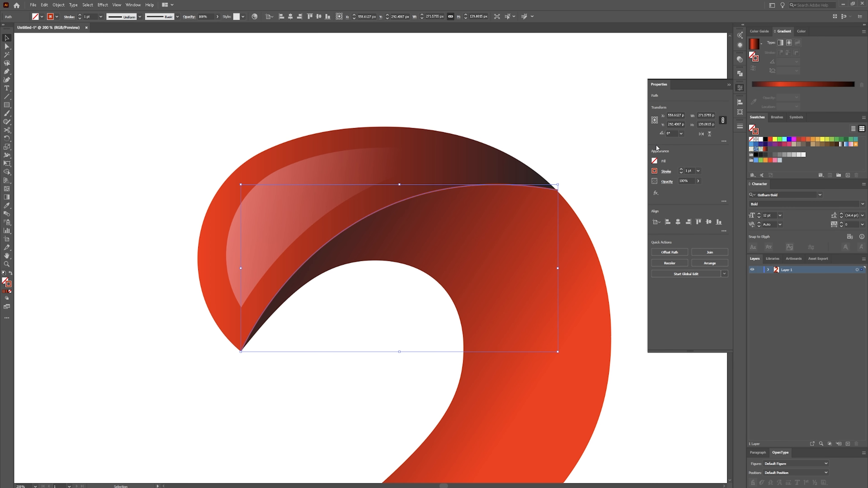
{"action": "scroll", "coordinate": [529, 229], "scroll_direction": "down", "scroll_amount": 2}
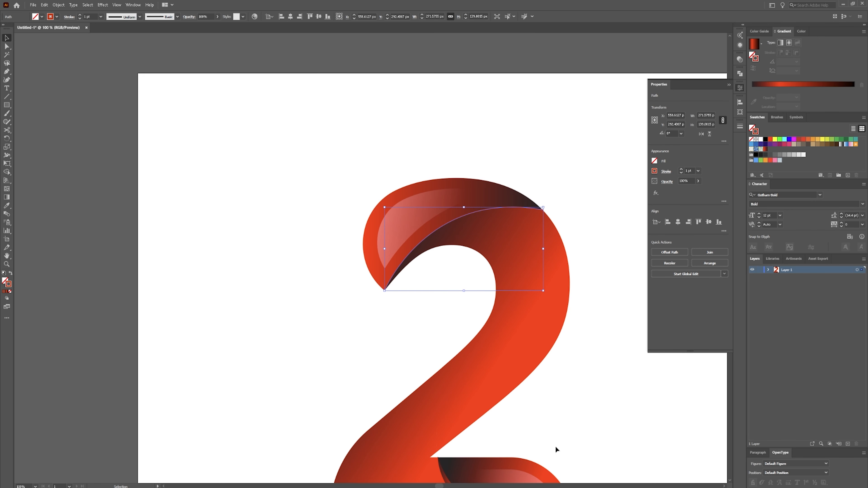
{"action": "scroll", "coordinate": [555, 450], "scroll_direction": "down", "scroll_amount": 3}
{"action": "key", "text": "i"}
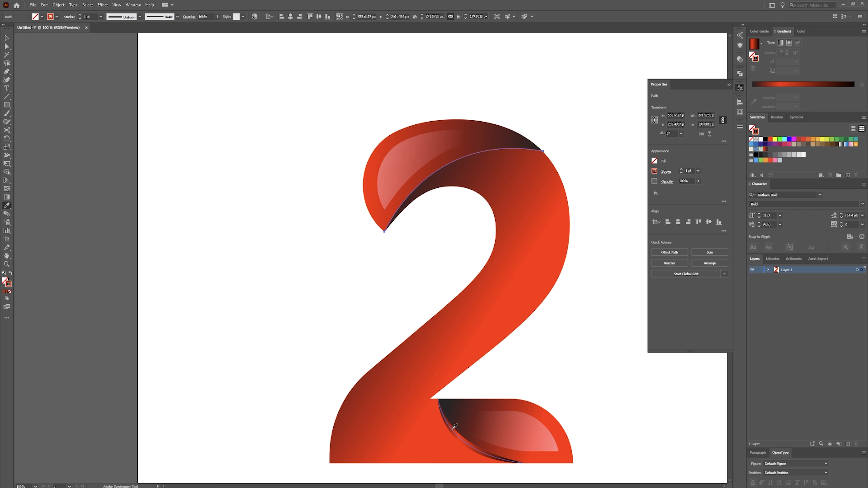
{"action": "left_click", "coordinate": [456, 430]}
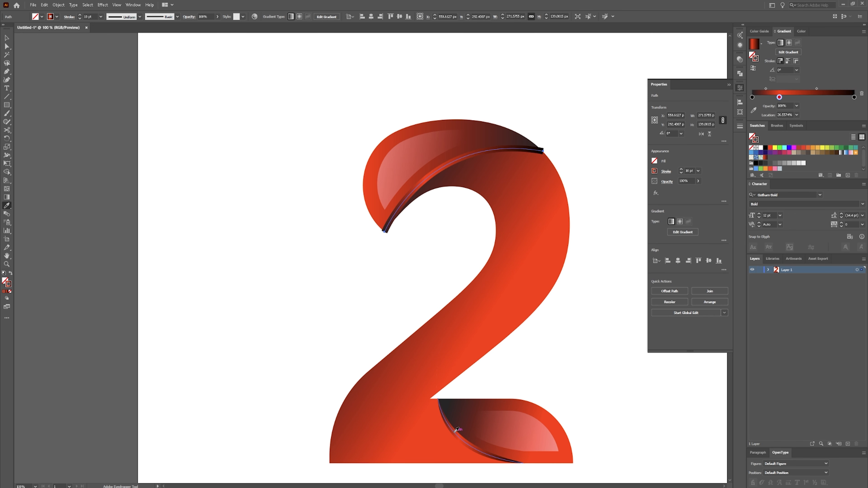
Give the upper fold line's 10 pt stroke the lens-shaped width profile that tapers at both ends.
{"action": "key", "text": "v"}
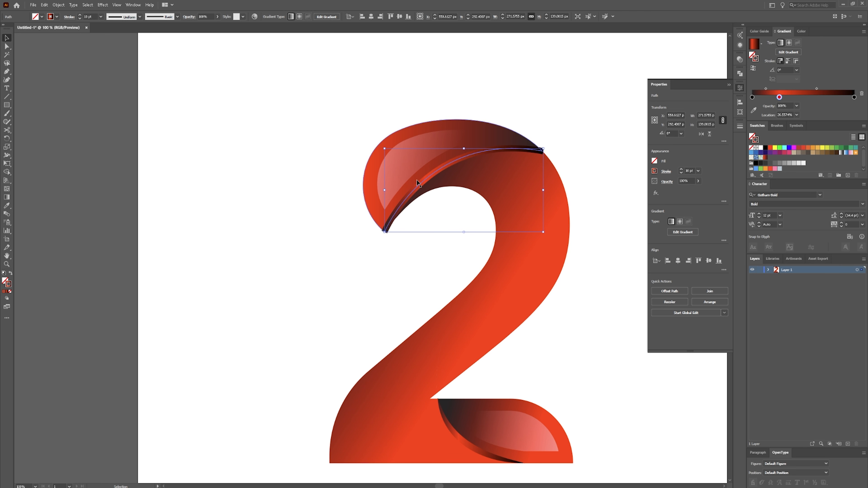
{"action": "left_click", "coordinate": [666, 172]}
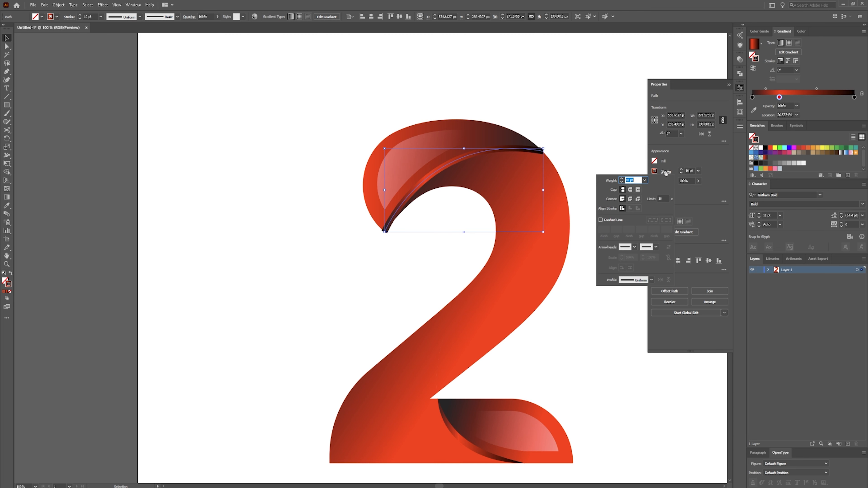
{"action": "left_click", "coordinate": [651, 280]}
{"action": "left_click", "coordinate": [633, 302]}
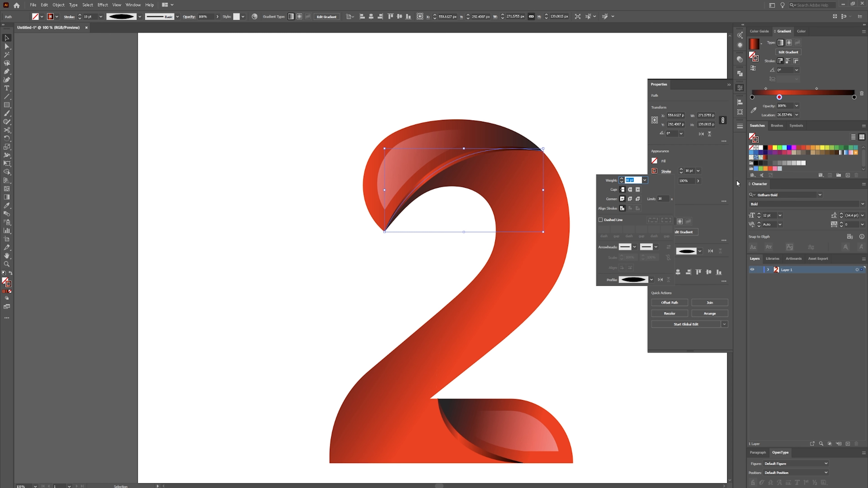
Move the red stop of the upper fold line's stroke gradient to about 49% and deselect the line.
{"action": "left_click", "coordinate": [811, 98]}
{"action": "left_click_drag", "start_coordinate": [779, 99], "coordinate": [802, 99]}
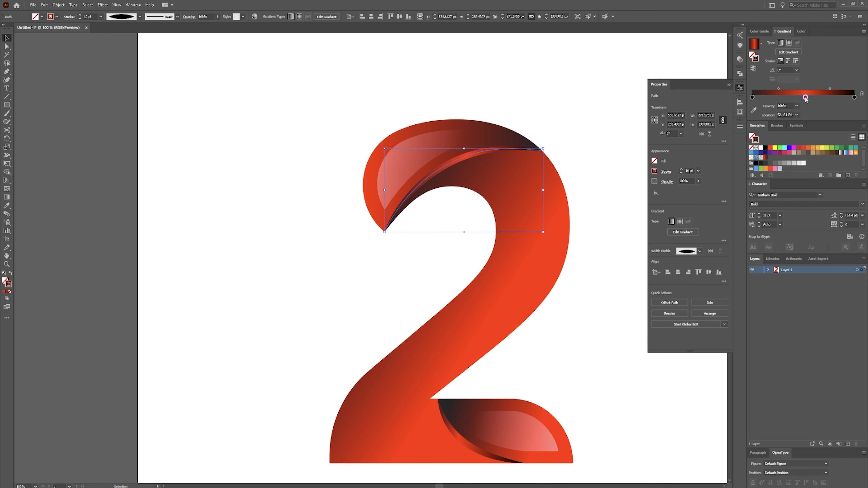
{"action": "left_click_drag", "start_coordinate": [796, 98], "coordinate": [802, 98]}
{"action": "left_click", "coordinate": [581, 126]}
{"action": "scroll", "coordinate": [563, 253], "scroll_direction": "down", "scroll_amount": 1}
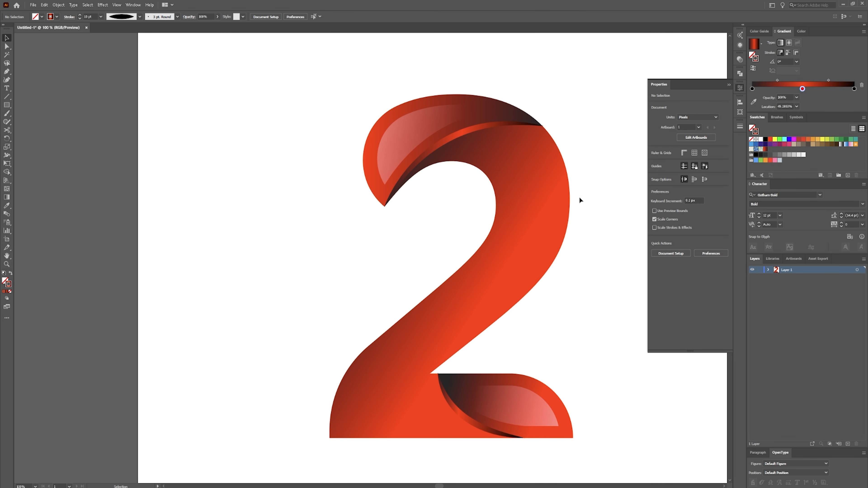
{"action": "left_click_drag", "start_coordinate": [327, 127], "coordinate": [238, 115]}
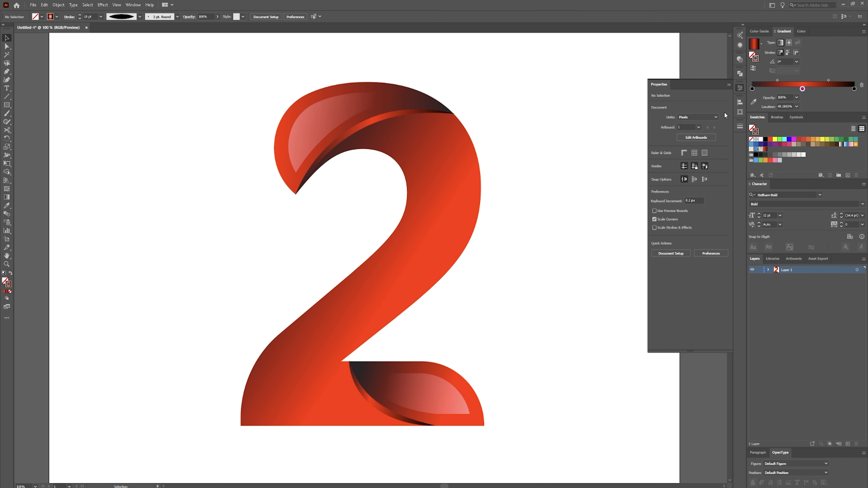
{"action": "left_click", "coordinate": [728, 85]}
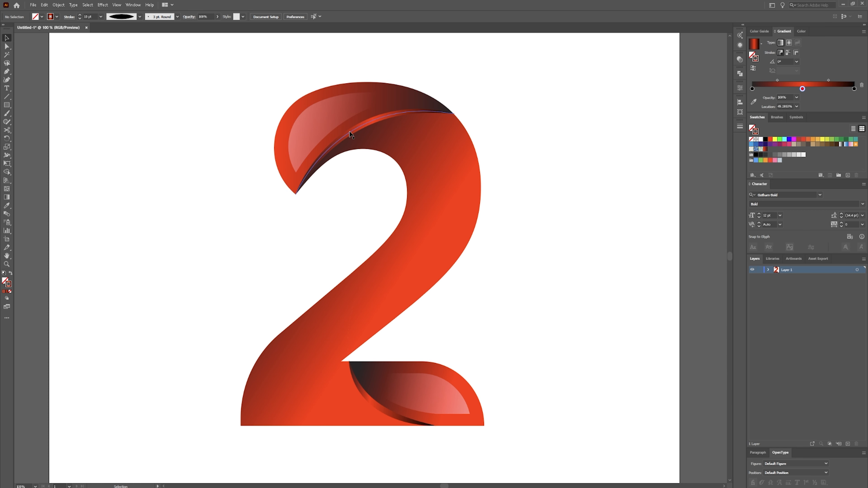
Try a less saturated HSB colour on the red stop of the upper fold line's stroke gradient, restore 100% saturation and deselect.
{"action": "left_click", "coordinate": [361, 129]}
{"action": "left_click", "coordinate": [802, 98]}
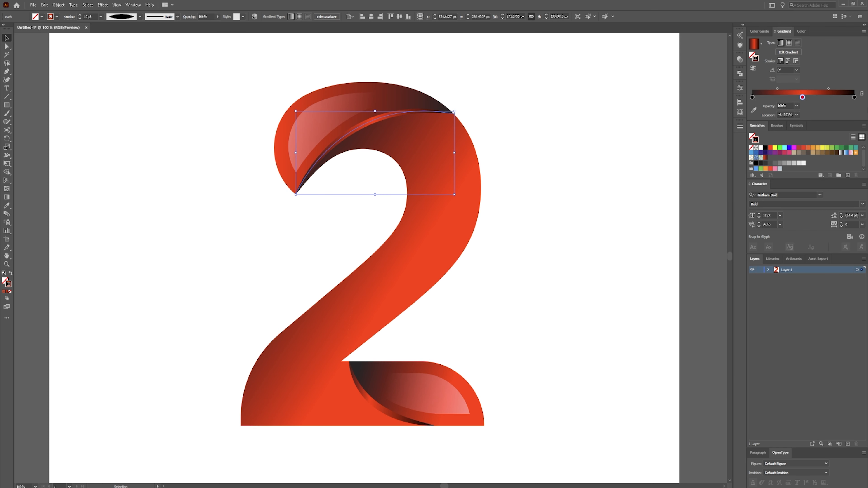
{"action": "double_click", "coordinate": [802, 97]}
{"action": "left_click", "coordinate": [768, 122]}
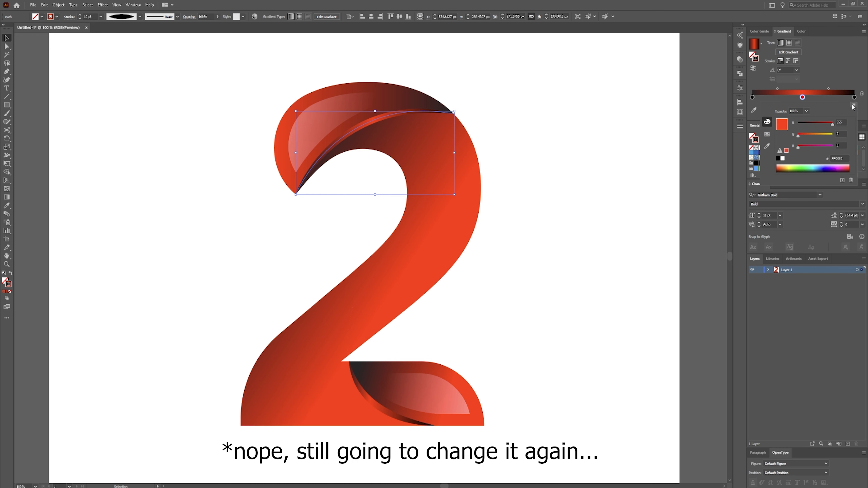
{"action": "left_click", "coordinate": [841, 42]}
{"action": "double_click", "coordinate": [802, 97]}
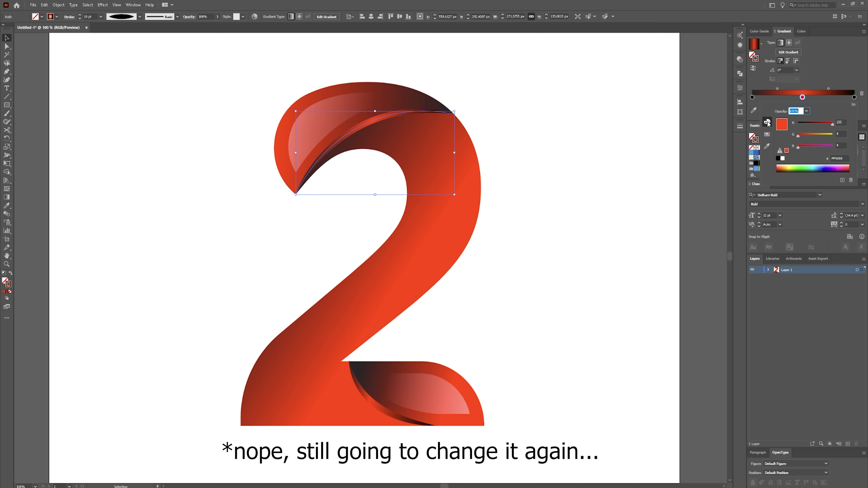
{"action": "left_click", "coordinate": [853, 106]}
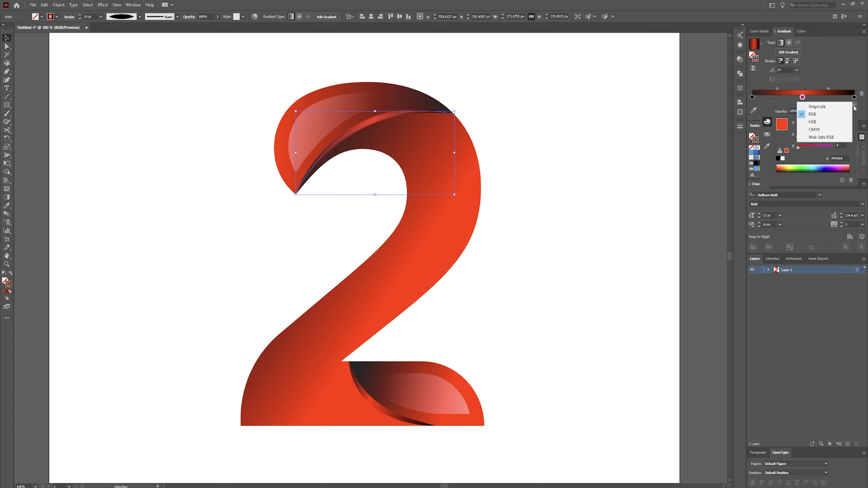
{"action": "left_click", "coordinate": [813, 122]}
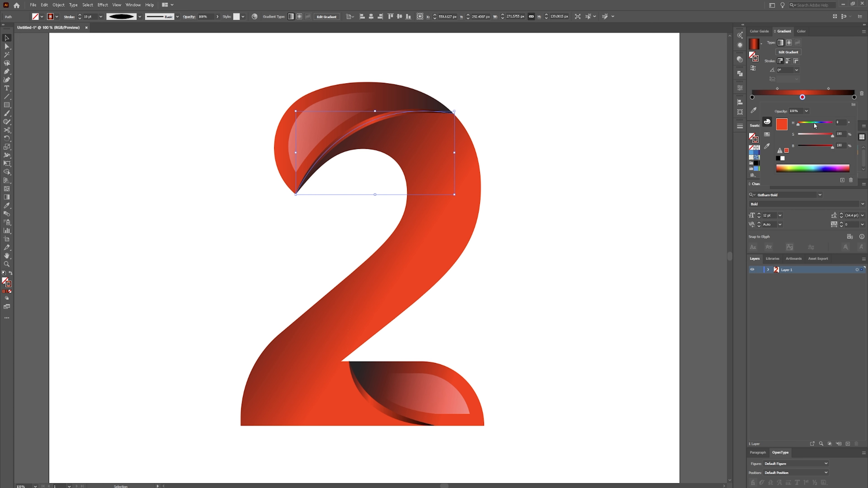
{"action": "left_click_drag", "start_coordinate": [828, 135], "coordinate": [815, 136]}
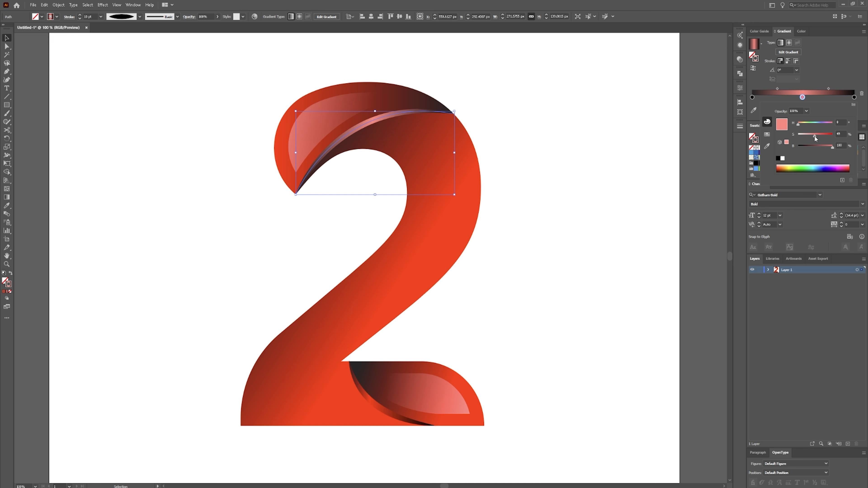
{"action": "left_click_drag", "start_coordinate": [814, 135], "coordinate": [850, 138]}
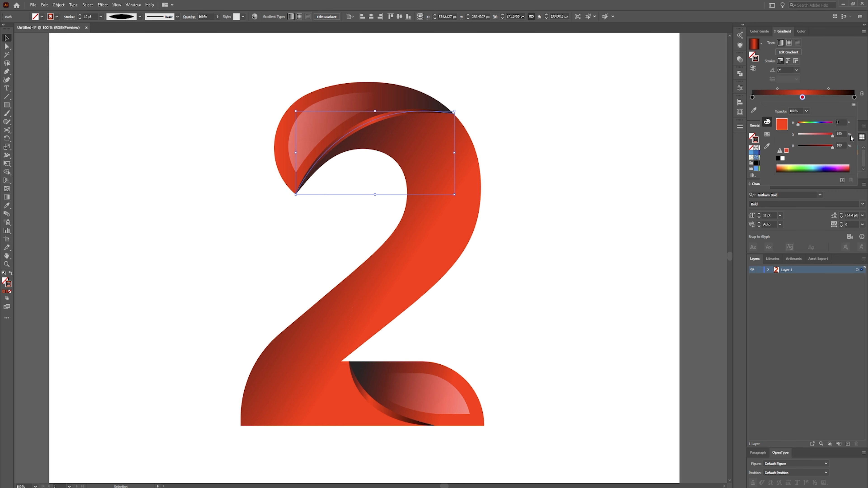
{"action": "left_click", "coordinate": [830, 82]}
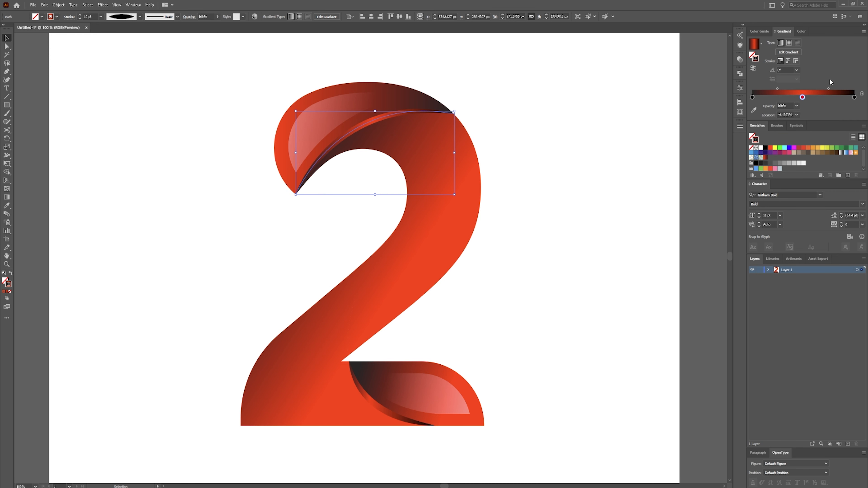
{"action": "left_click", "coordinate": [573, 149]}
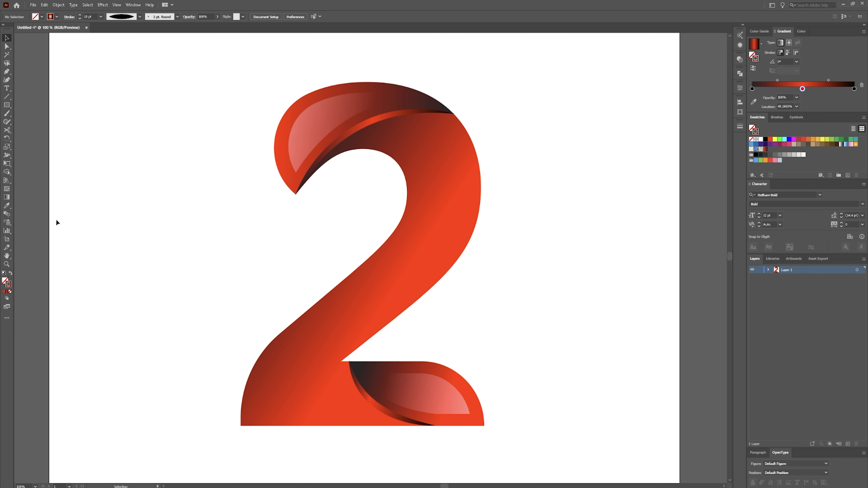
Set up the Ellipse tool with no stroke and a white-to-black radial gradient fill.
{"action": "left_click_drag", "start_coordinate": [6, 104], "coordinate": [53, 123]}
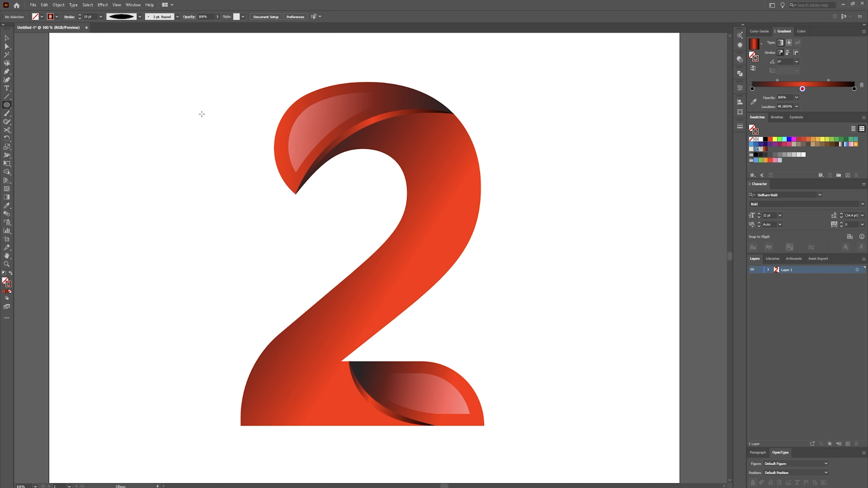
{"action": "left_click", "coordinate": [761, 44]}
{"action": "left_click", "coordinate": [726, 57]}
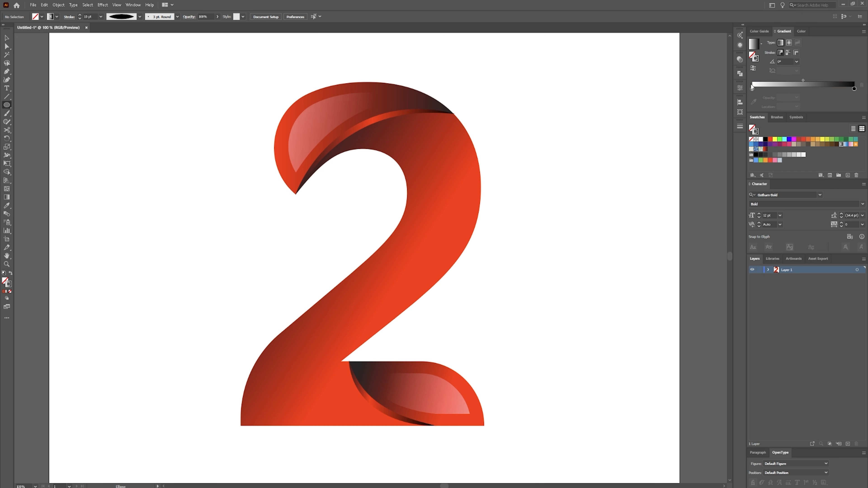
{"action": "left_click", "coordinate": [752, 126]}
{"action": "left_click", "coordinate": [755, 61]}
{"action": "left_click", "coordinate": [751, 139]}
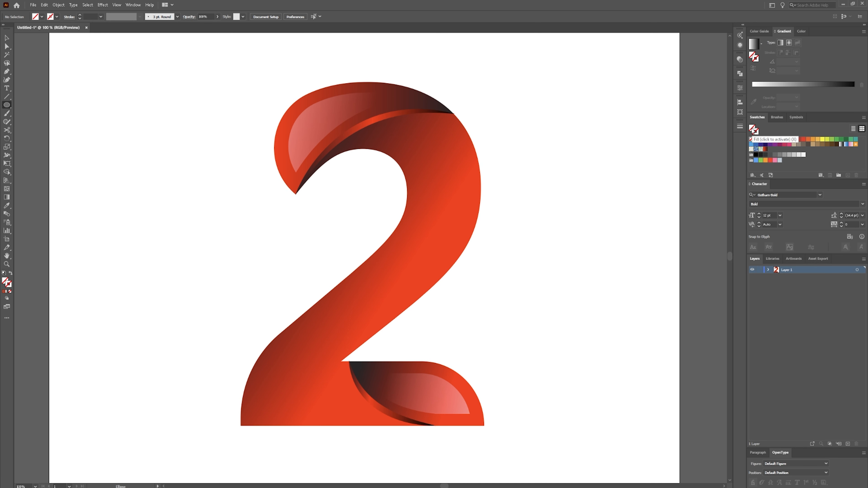
{"action": "left_click", "coordinate": [754, 46]}
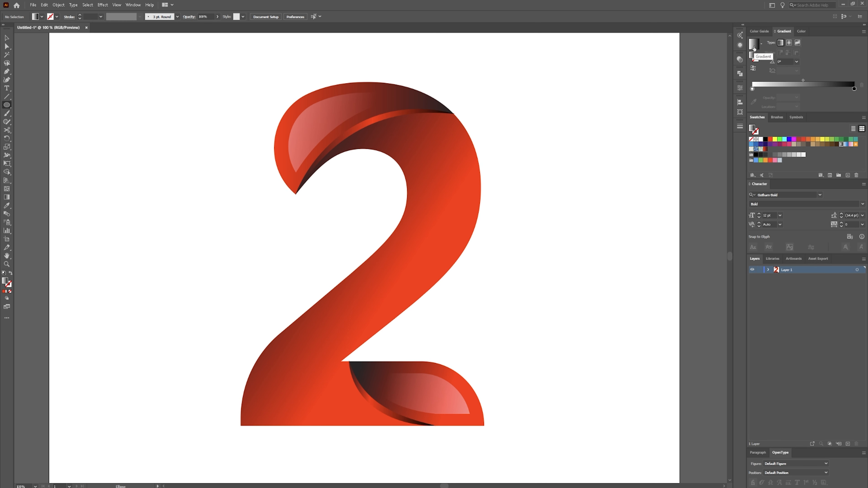
{"action": "left_click", "coordinate": [789, 43]}
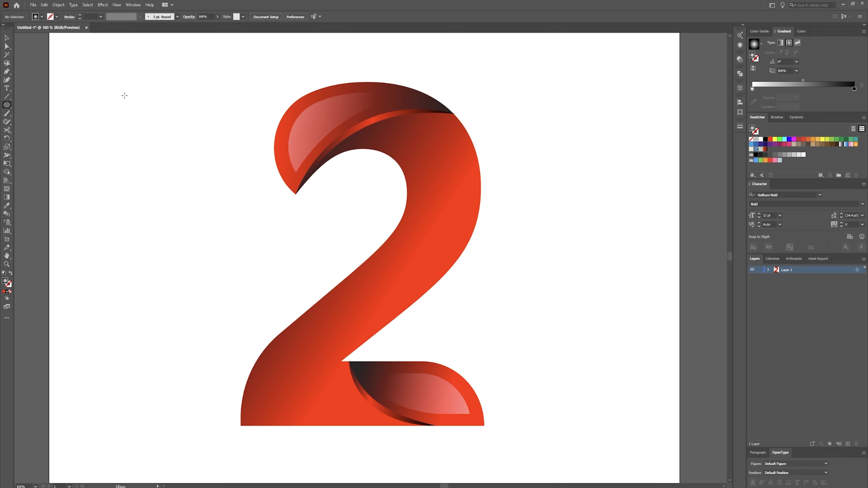
Draw a narrow upright ellipse about 23 by 113 px beside the numeral and stretch its radial gradient vertically to follow its shape.
{"action": "left_click_drag", "start_coordinate": [124, 96], "coordinate": [111, 164]}
{"action": "key", "text": "g"}
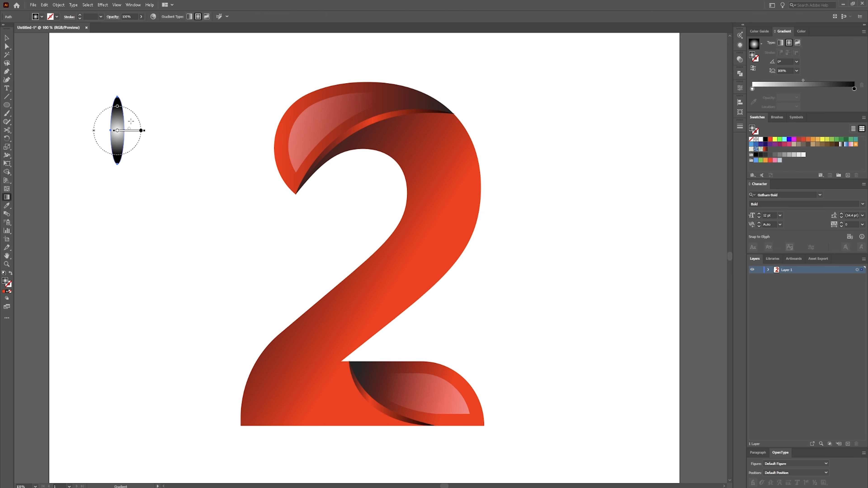
{"action": "mouse_move", "coordinate": [94, 130]}
{"action": "left_mouse_down"}
{"action": "mouse_move", "coordinate": [111, 134]}
{"action": "mouse_move", "coordinate": [118, 89]}
{"action": "left_mouse_up"}
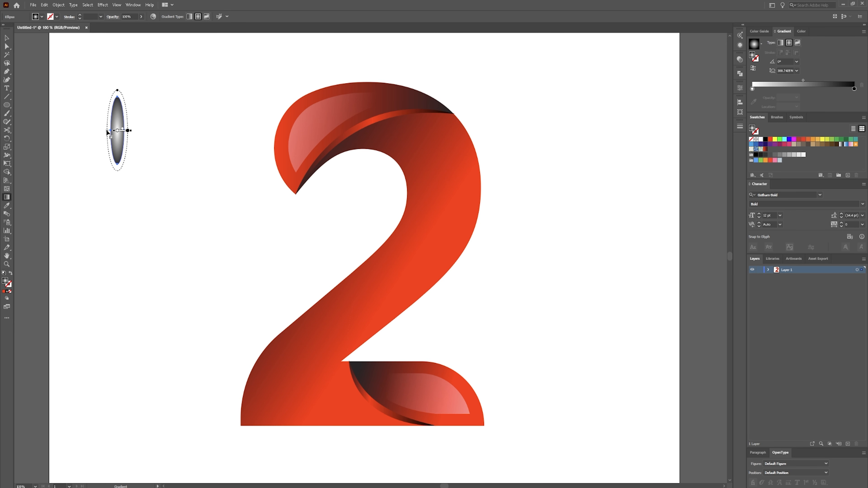
Place the gradient ellipse on the upper fold line and rotate it about 67° clockwise to follow the curve.
{"action": "left_click_drag", "start_coordinate": [108, 134], "coordinate": [371, 130]}
{"action": "key", "text": "v"}
{"action": "left_click_drag", "start_coordinate": [368, 159], "coordinate": [310, 158]}
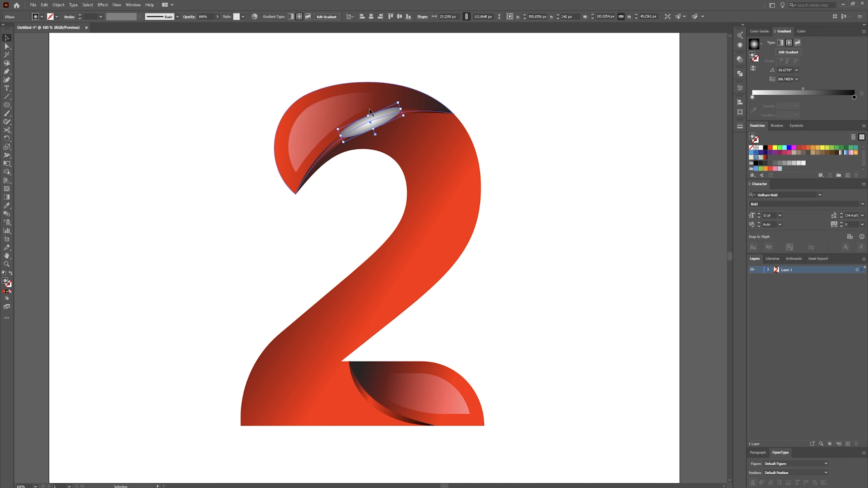
Try the Color Dodge and Overlay blend modes on the gradient ellipse.
{"action": "left_click", "coordinate": [189, 17]}
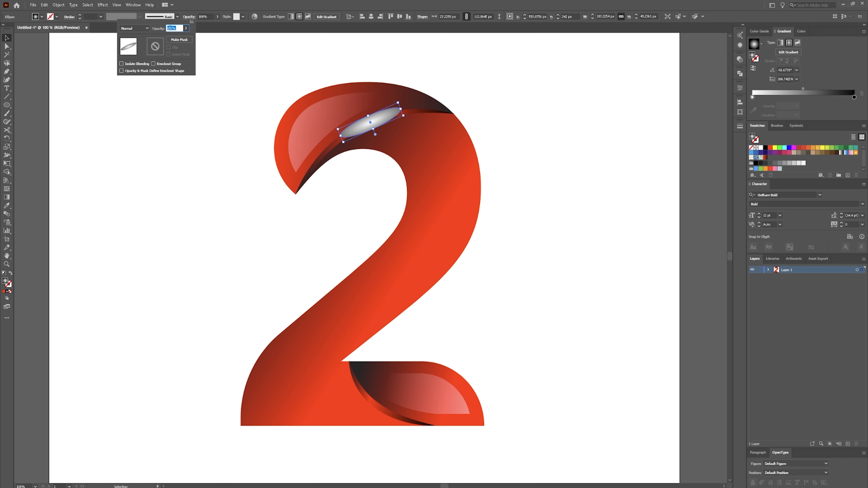
{"action": "left_click", "coordinate": [134, 28]}
{"action": "left_click", "coordinate": [145, 85]}
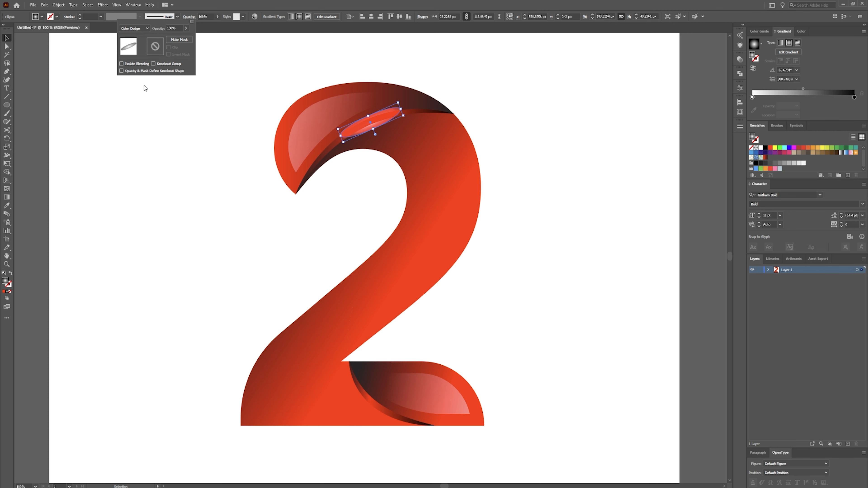
{"action": "left_click", "coordinate": [143, 29]}
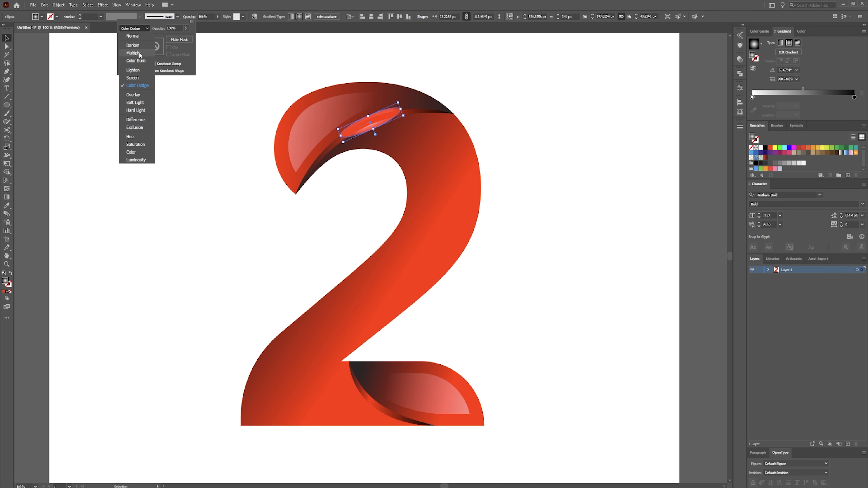
{"action": "left_click", "coordinate": [134, 96]}
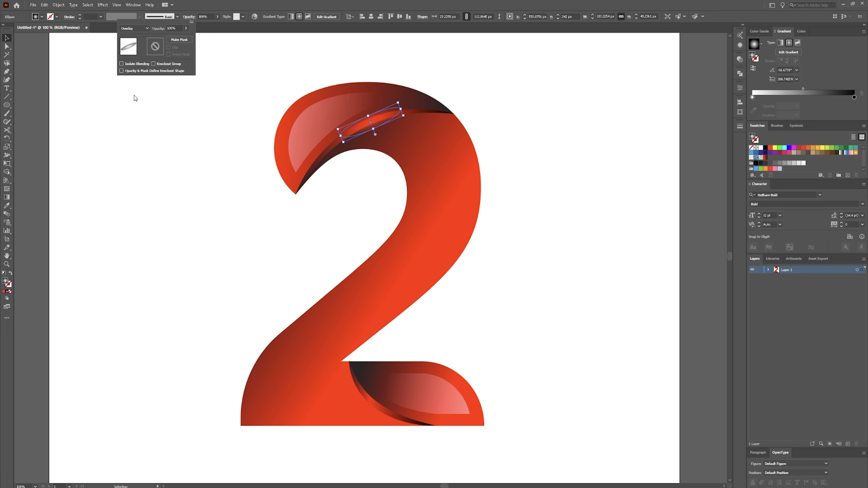
Set the gradient ellipse's blend mode to Soft Light and deselect it.
{"action": "left_click", "coordinate": [143, 29]}
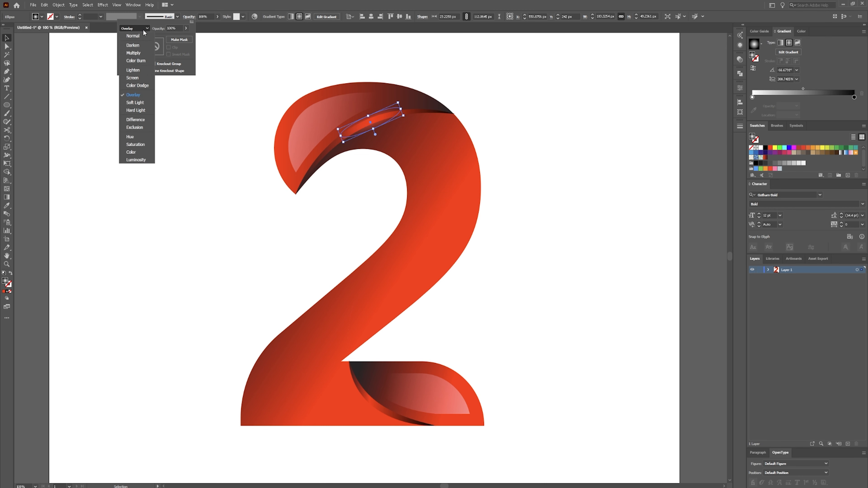
{"action": "left_click", "coordinate": [145, 102]}
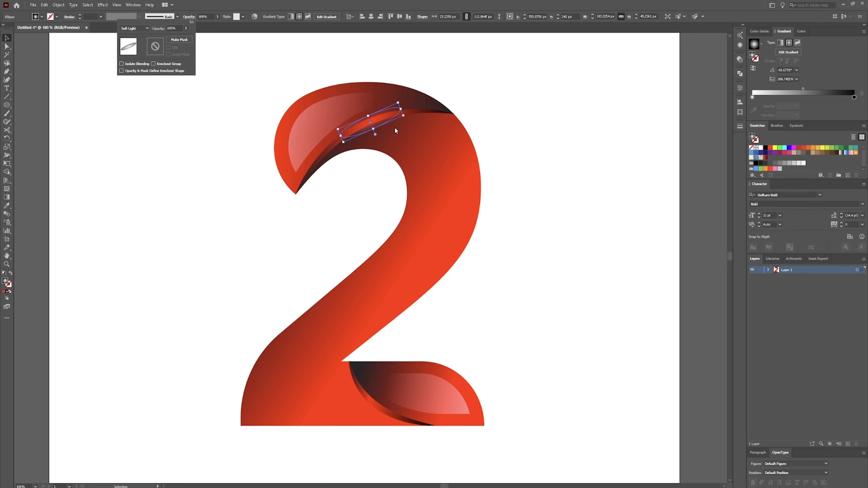
{"action": "left_click", "coordinate": [494, 99]}
{"action": "left_click", "coordinate": [429, 93]}
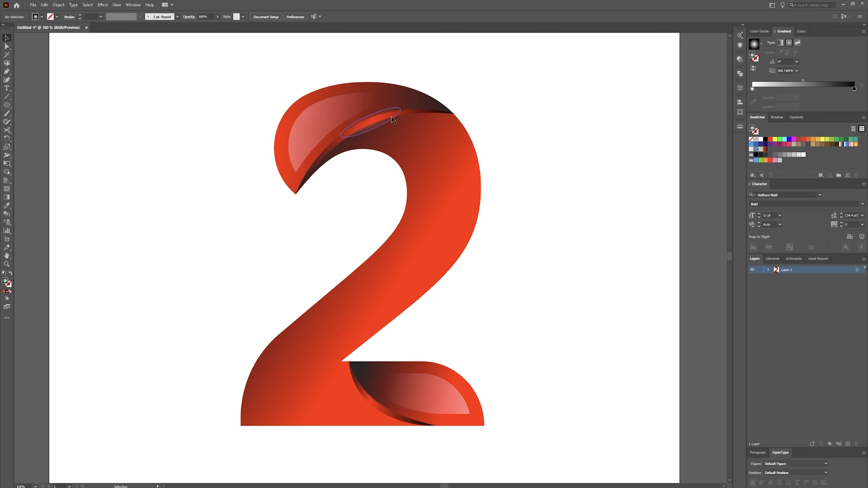
Move the gradient ellipse off the fold onto the blank artboard beside the numeral and select the upper fold line.
{"action": "left_click", "coordinate": [412, 113]}
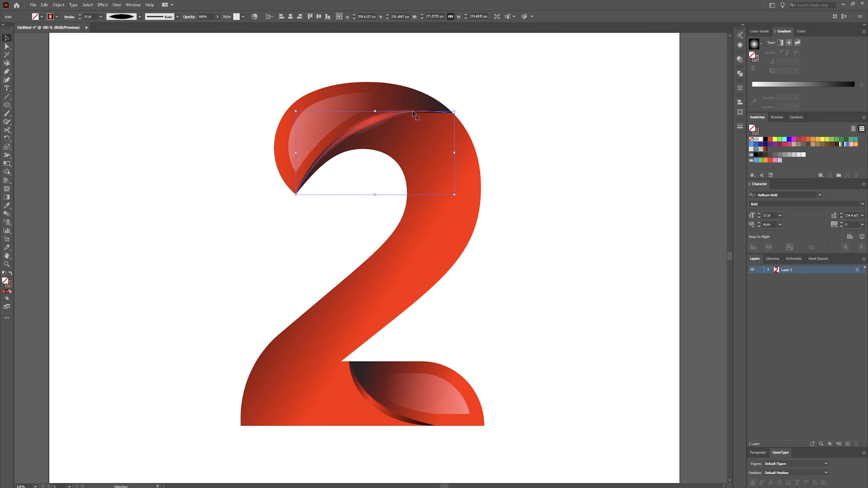
{"action": "left_click", "coordinate": [542, 109]}
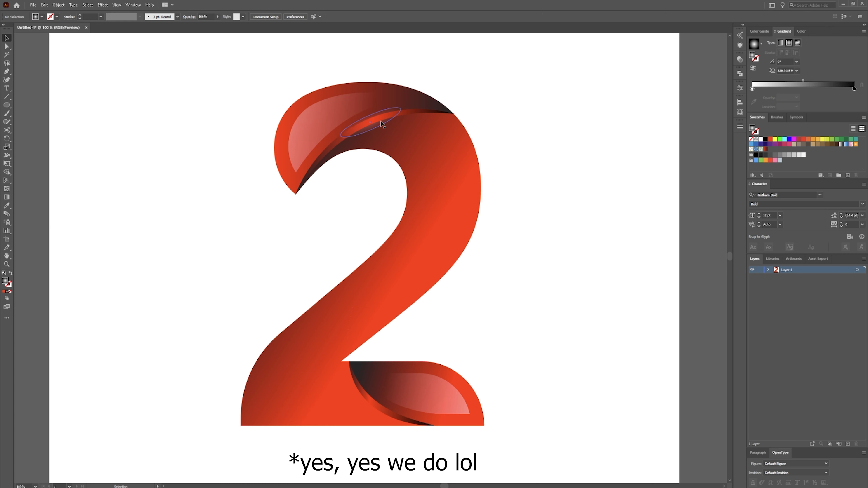
{"action": "left_click_drag", "start_coordinate": [381, 124], "coordinate": [176, 129]}
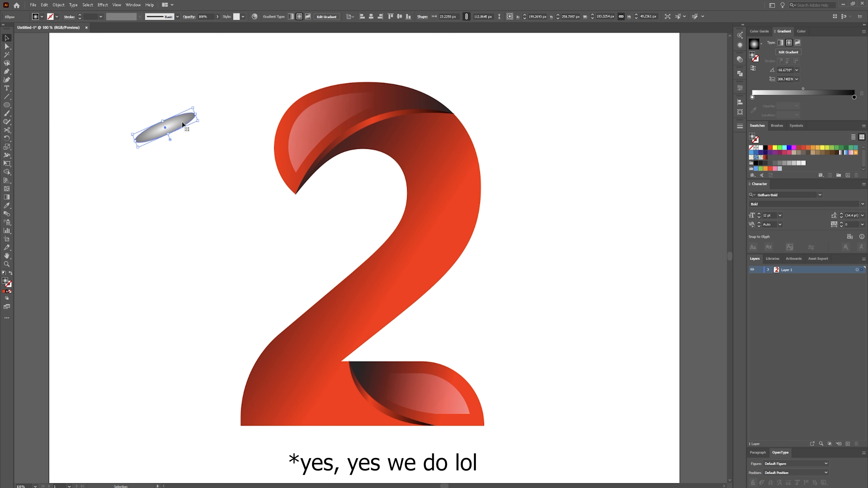
{"action": "left_click", "coordinate": [375, 121]}
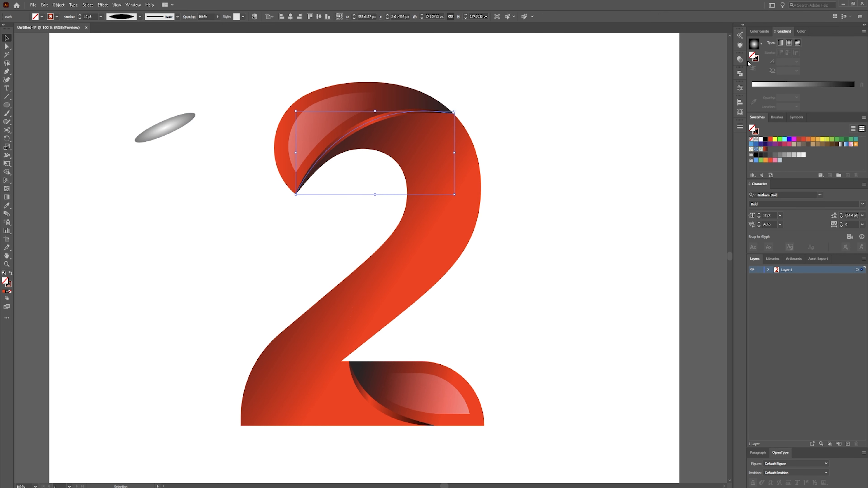
Change the middle stop of the upper fold line's stroke gradient to white.
{"action": "left_click", "coordinate": [755, 59]}
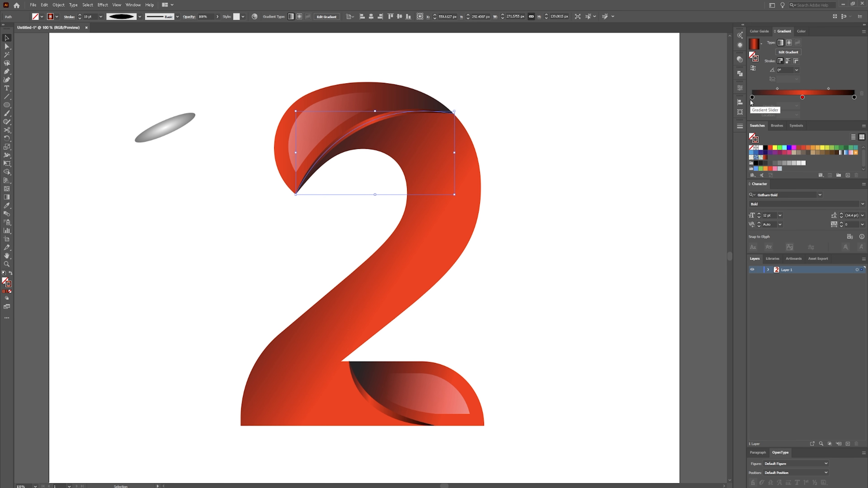
{"action": "double_click", "coordinate": [802, 97]}
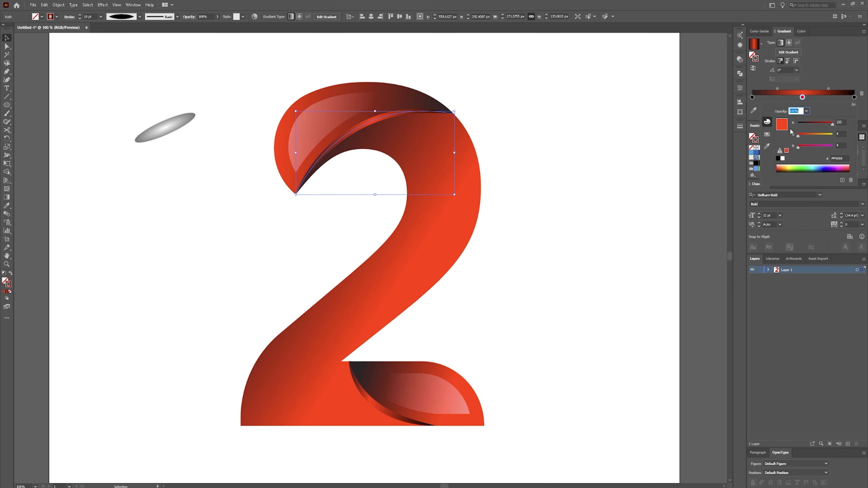
{"action": "double_click", "coordinate": [845, 157]}
{"action": "left_click", "coordinate": [841, 59]}
{"action": "double_click", "coordinate": [802, 97]}
{"action": "left_click", "coordinate": [784, 159]}
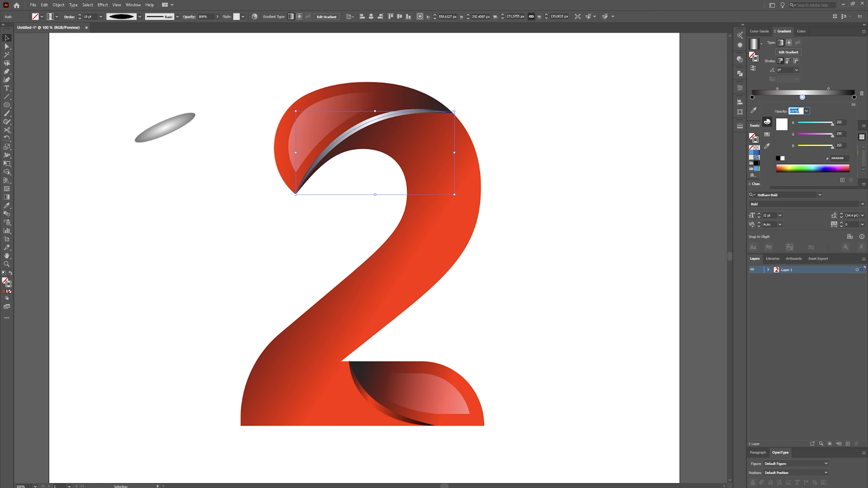
Set the first stop of the upper fold line's stroke gradient to RGB Red.
{"action": "left_click", "coordinate": [747, 98]}
{"action": "double_click", "coordinate": [751, 97]}
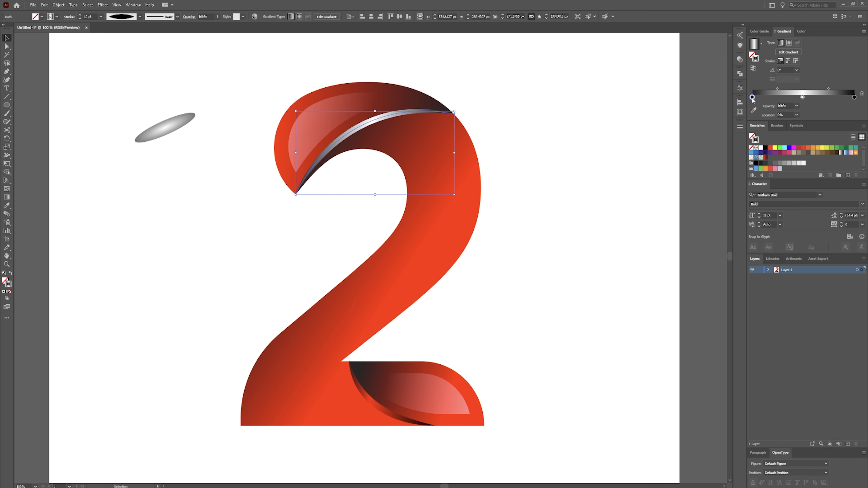
{"action": "left_click", "coordinate": [767, 134]}
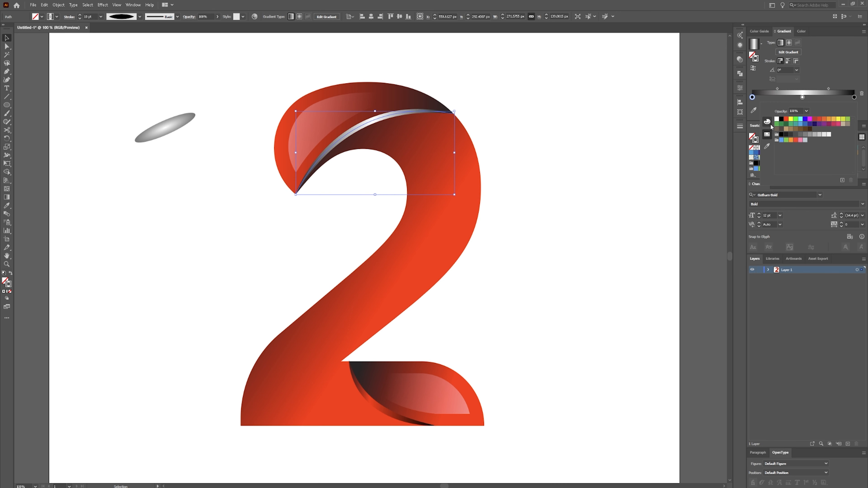
{"action": "left_click", "coordinate": [790, 119]}
{"action": "left_click", "coordinate": [785, 118]}
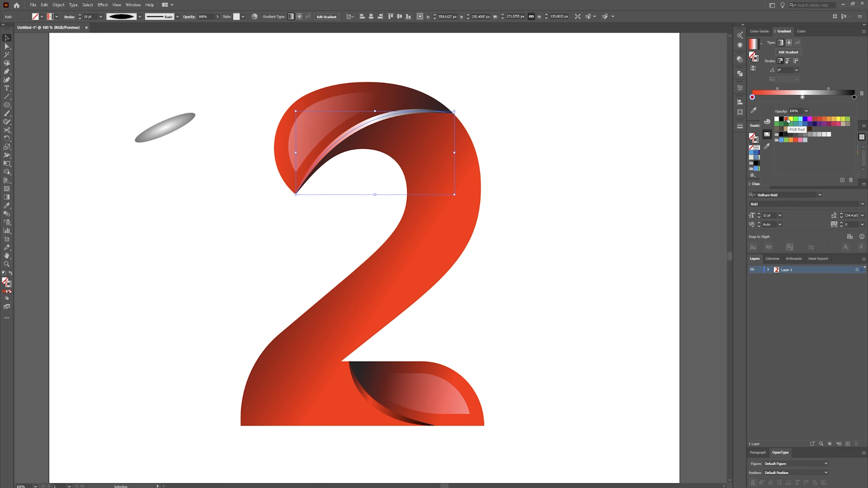
{"action": "left_click", "coordinate": [767, 122]}
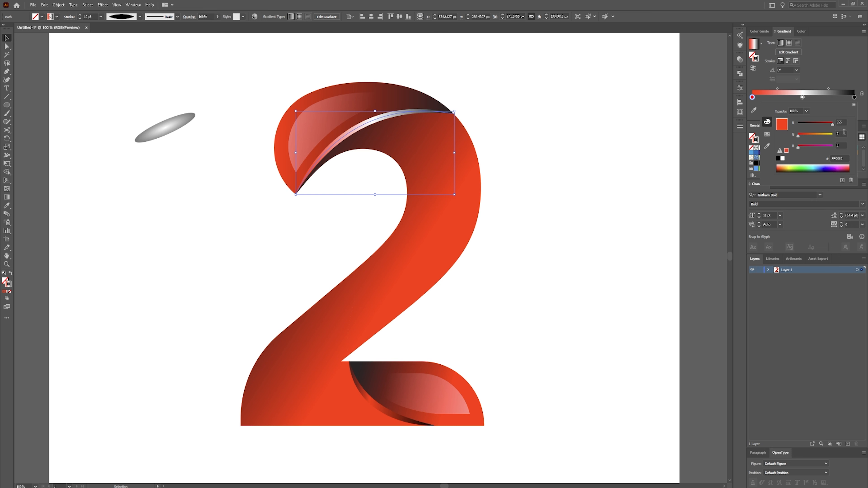
{"action": "left_click", "coordinate": [832, 62]}
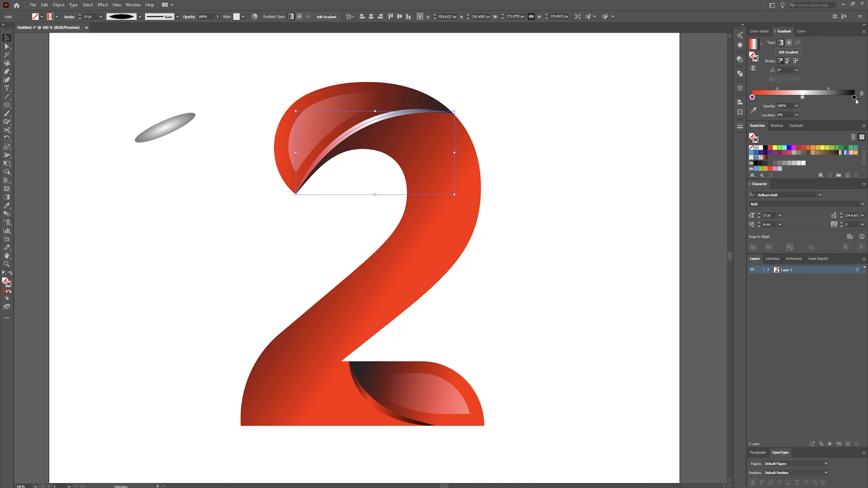
Set the last stop of the upper fold line's stroke gradient to red, matching the first stop.
{"action": "double_click", "coordinate": [853, 99]}
{"action": "left_click_drag", "start_coordinate": [798, 123], "coordinate": [832, 124]}
{"action": "left_click", "coordinate": [841, 65]}
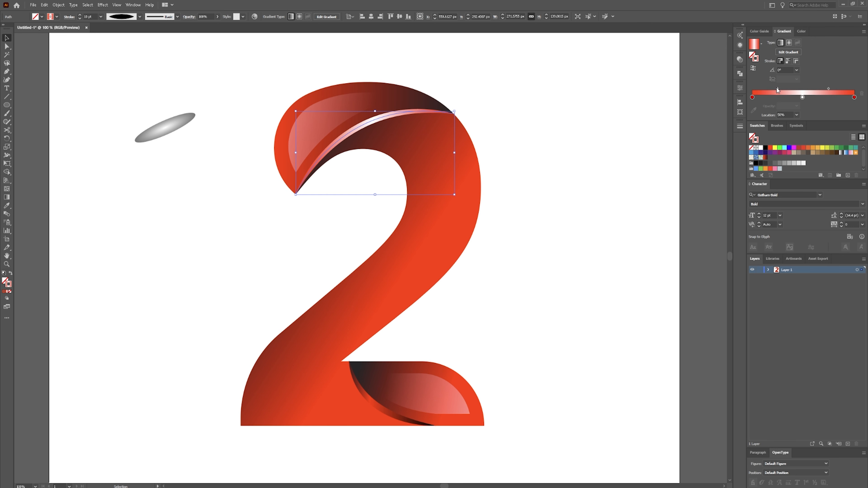
Tighten the stroke gradient's midpoints around the white stop, shift that stop to about 47%, lower its opacity and deselect the line.
{"action": "left_click_drag", "start_coordinate": [777, 89], "coordinate": [815, 90]}
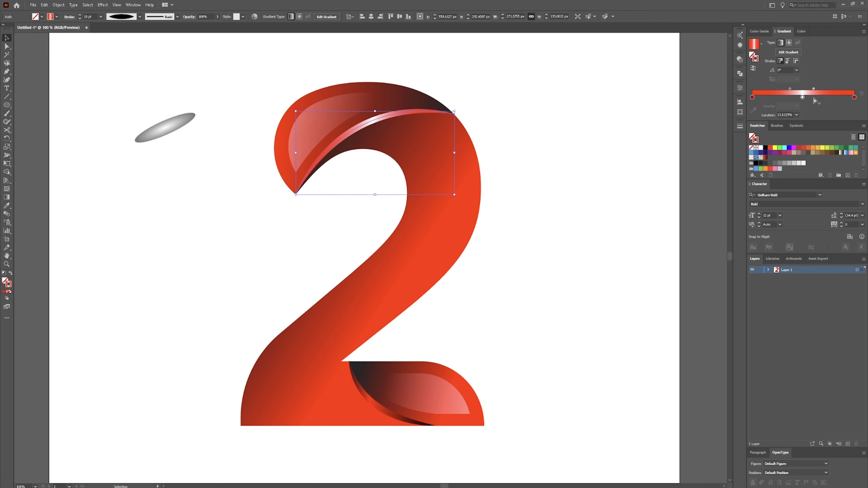
{"action": "left_click_drag", "start_coordinate": [802, 97], "coordinate": [800, 98]}
{"action": "left_click", "coordinate": [796, 106]}
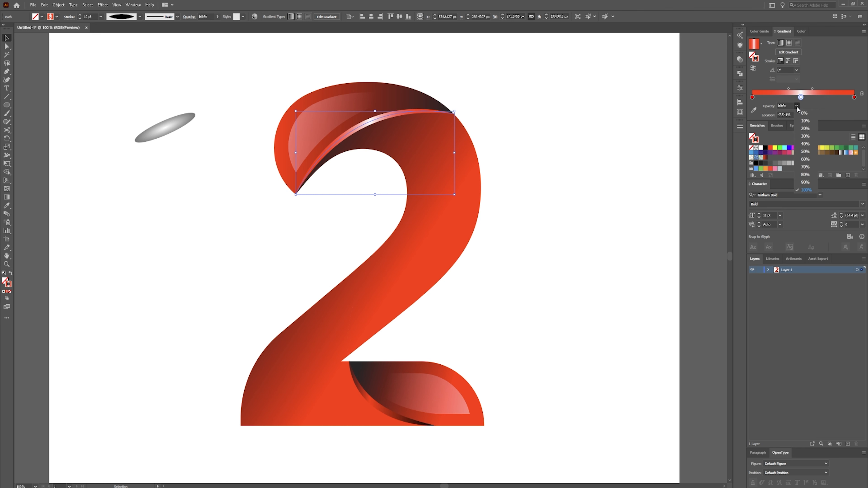
{"action": "left_click", "coordinate": [809, 175]}
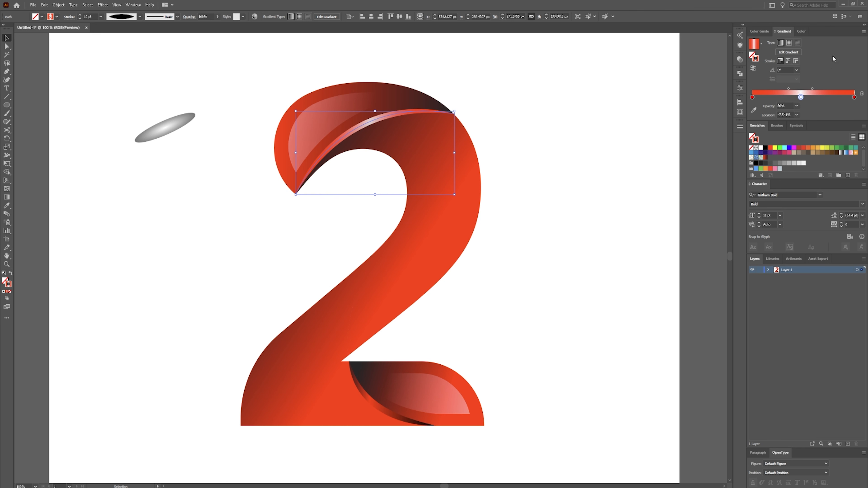
{"action": "left_click", "coordinate": [244, 123]}
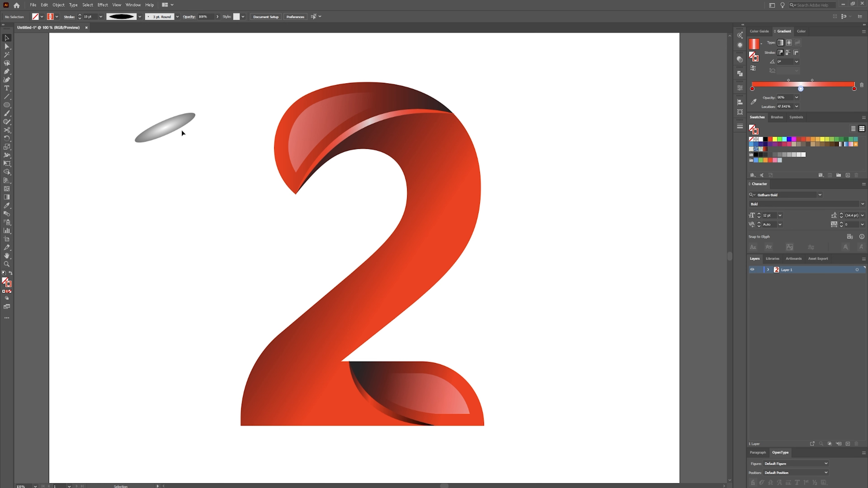
Move the gradient ellipse onto the upper fold line's white highlight and set its blend mode to Color Dodge.
{"action": "left_click_drag", "start_coordinate": [182, 133], "coordinate": [366, 127]}
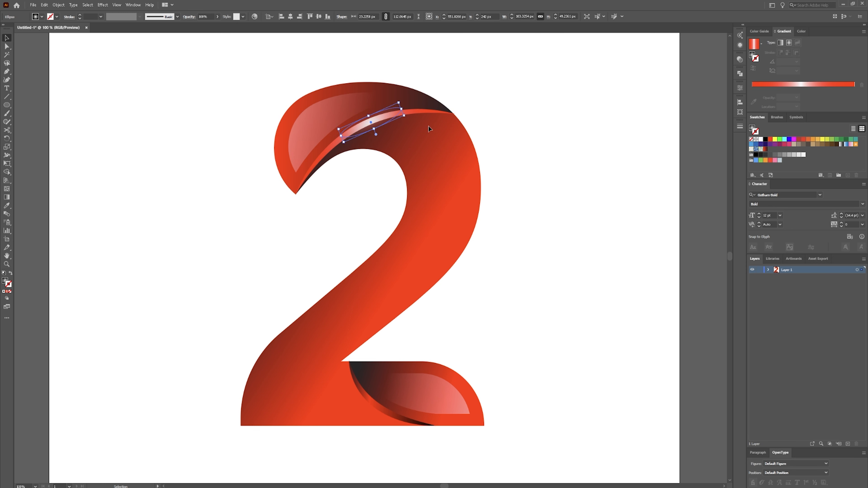
{"action": "left_click", "coordinate": [188, 20]}
{"action": "left_click", "coordinate": [145, 30]}
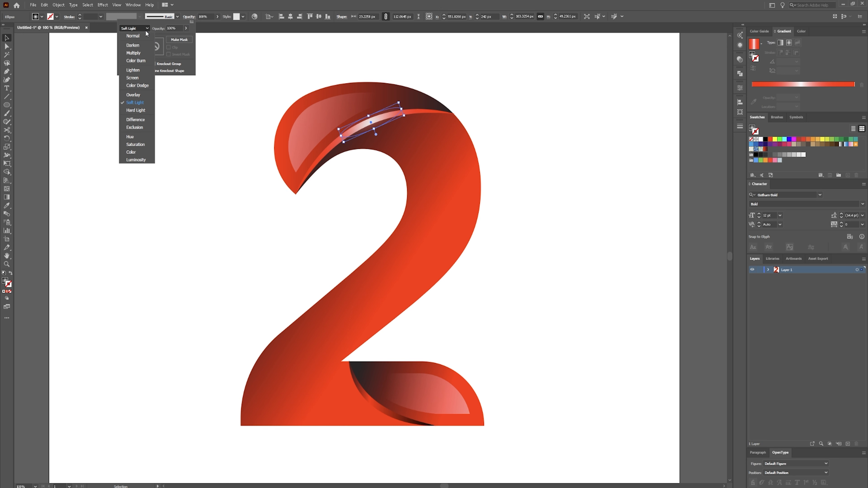
{"action": "left_click", "coordinate": [142, 85]}
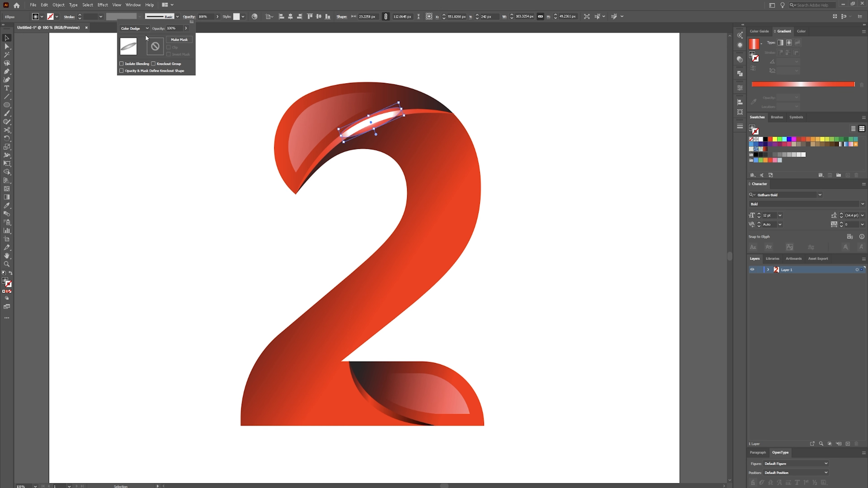
{"action": "left_click", "coordinate": [143, 28]}
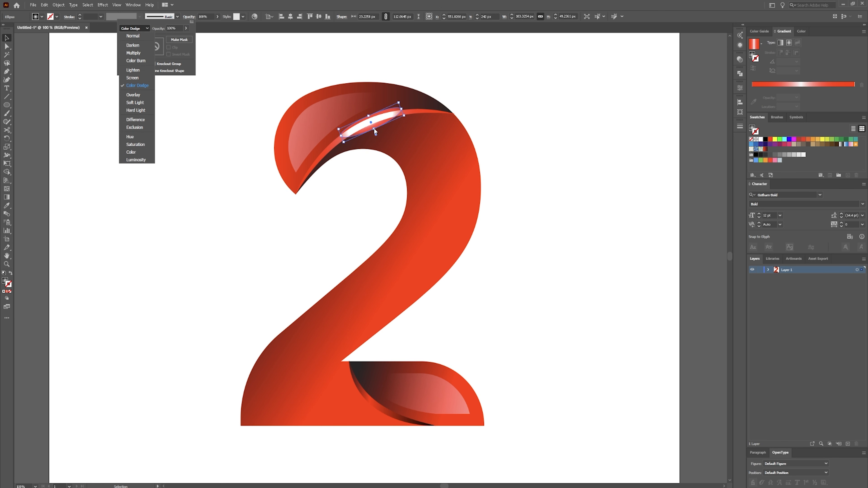
{"action": "left_click", "coordinate": [372, 121]}
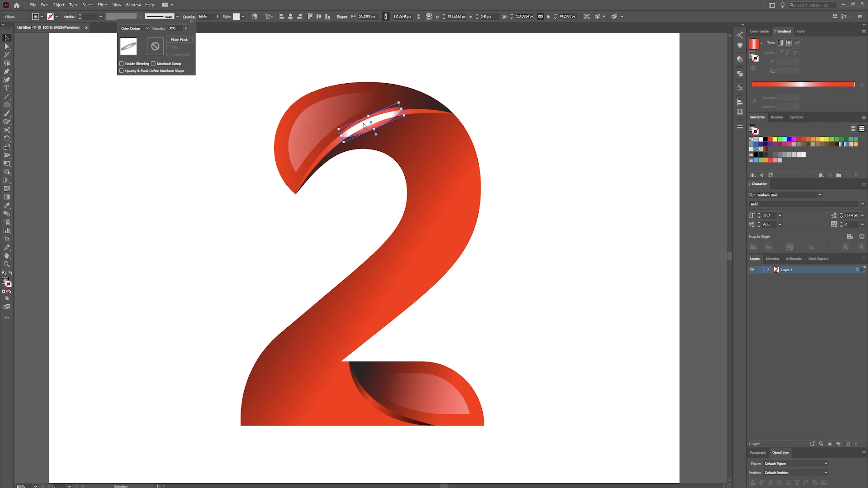
{"action": "left_click", "coordinate": [356, 126]}
Move the ellipse onto the blank artboard beside the numeral and reshape its radial gradient so the black reaches its edge.
{"action": "left_click_drag", "start_coordinate": [370, 123], "coordinate": [154, 143]}
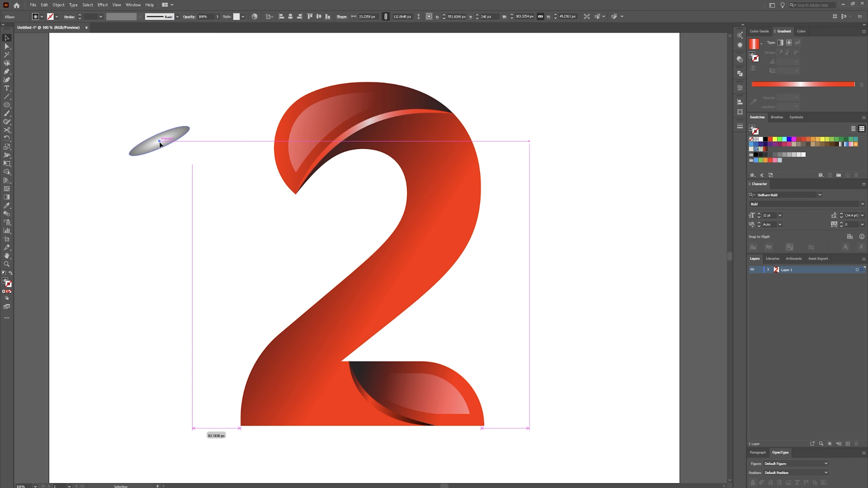
{"action": "key", "text": "g"}
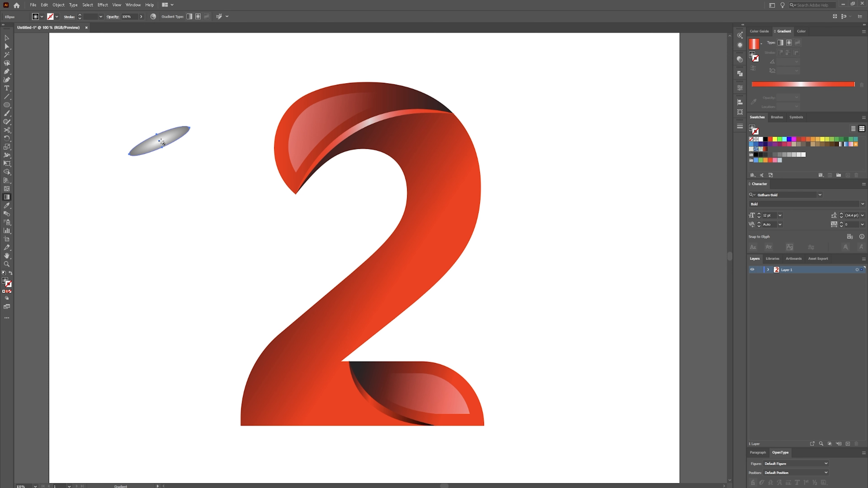
{"action": "left_click", "coordinate": [753, 56]}
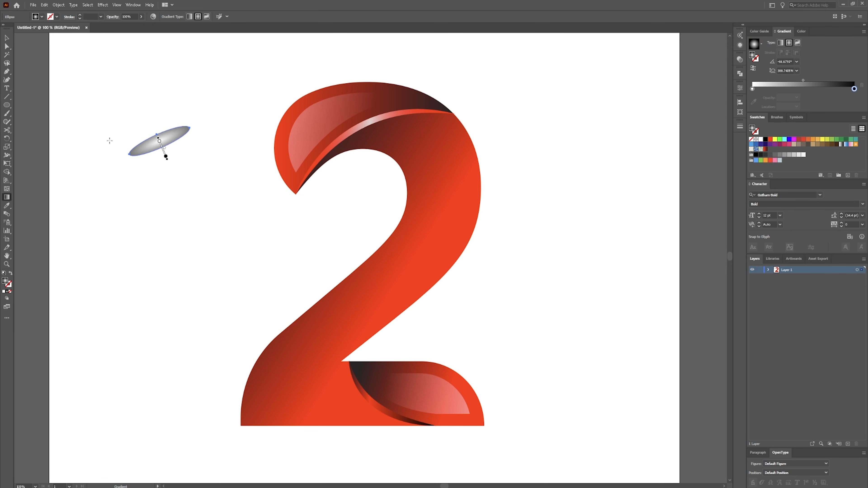
{"action": "mouse_move", "coordinate": [154, 147]}
{"action": "left_click_drag", "start_coordinate": [154, 125], "coordinate": [156, 133]}
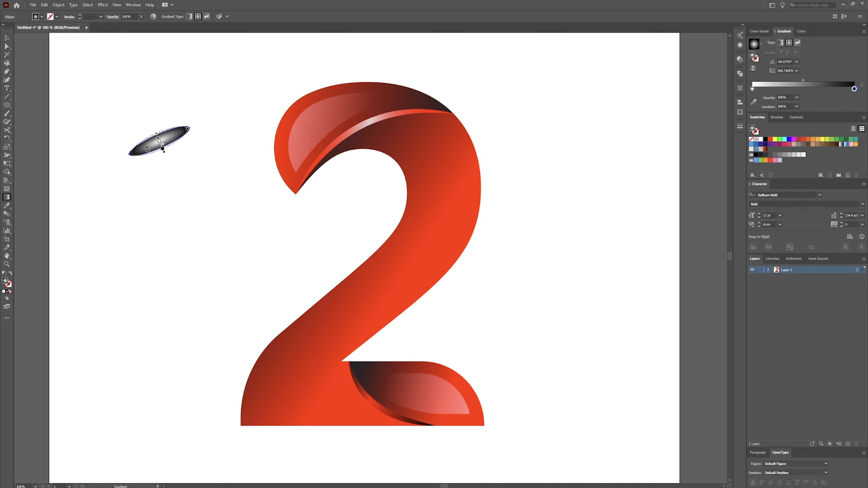
Place the glow ellipse back over the upper fold line's highlight, lengthened to about 134 px, and deselect it.
{"action": "key", "text": "v"}
{"action": "left_click_drag", "start_coordinate": [162, 144], "coordinate": [354, 127]}
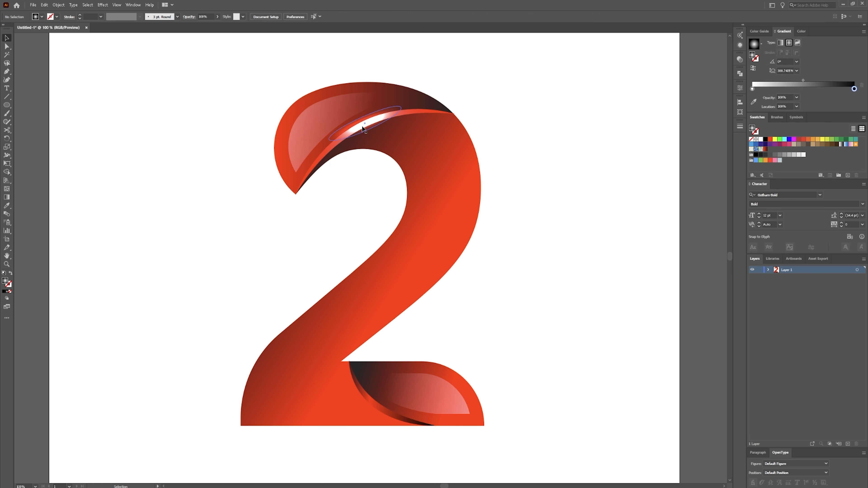
{"action": "left_click", "coordinate": [363, 126]}
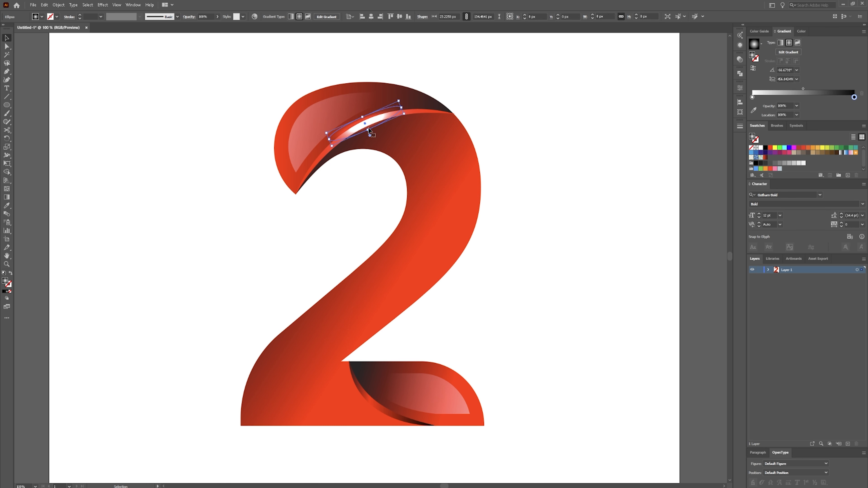
{"action": "left_click", "coordinate": [496, 111]}
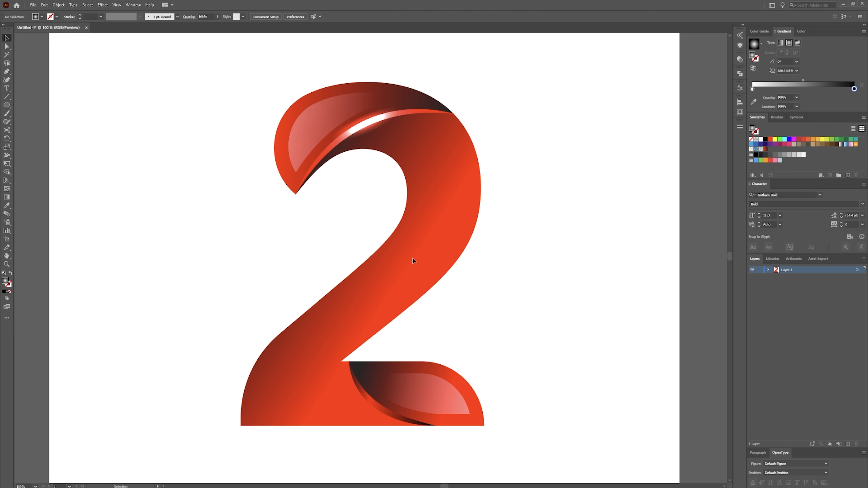
Copy the upper fold line's gradient stroke onto the lower fold line and shift its white stop to about 30%.
{"action": "left_click", "coordinate": [366, 398]}
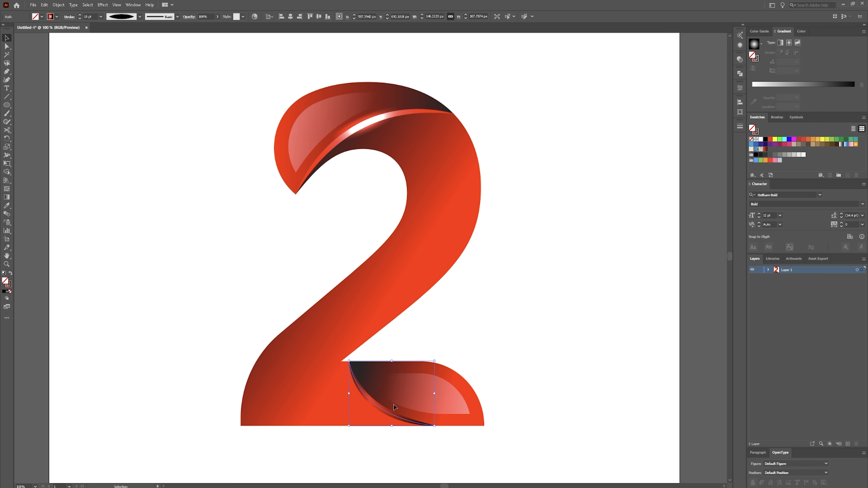
{"action": "key", "text": "i"}
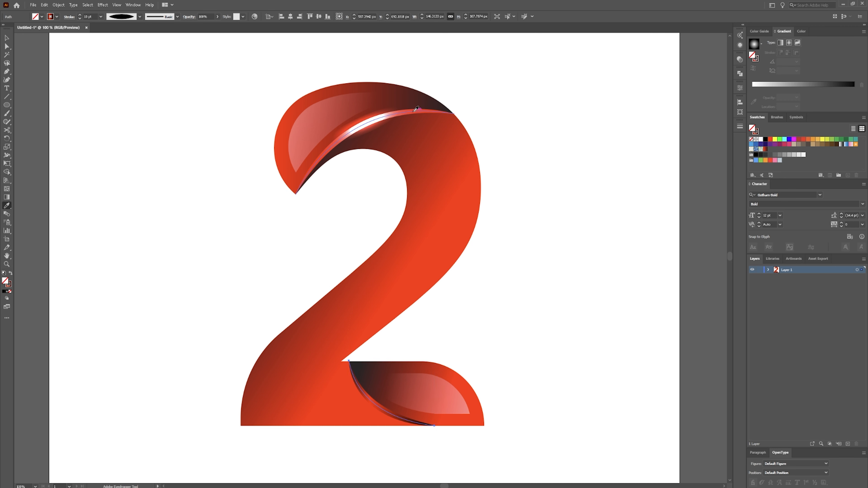
{"action": "left_click", "coordinate": [415, 114]}
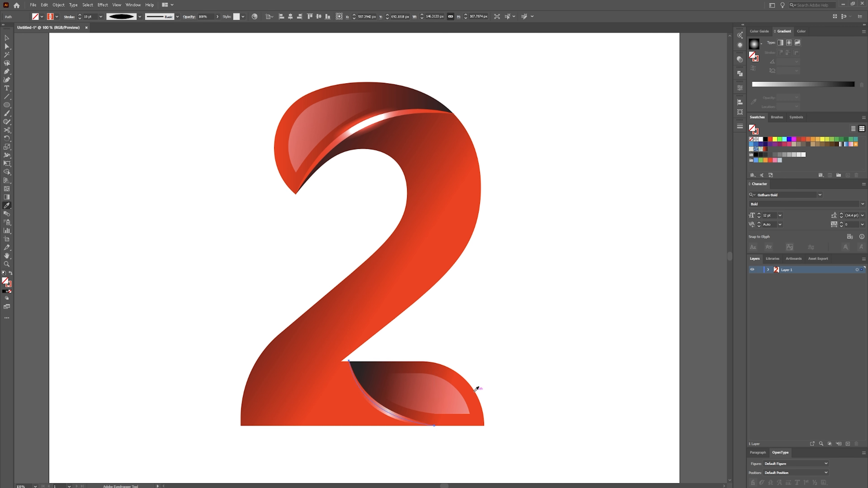
{"action": "key", "text": "v"}
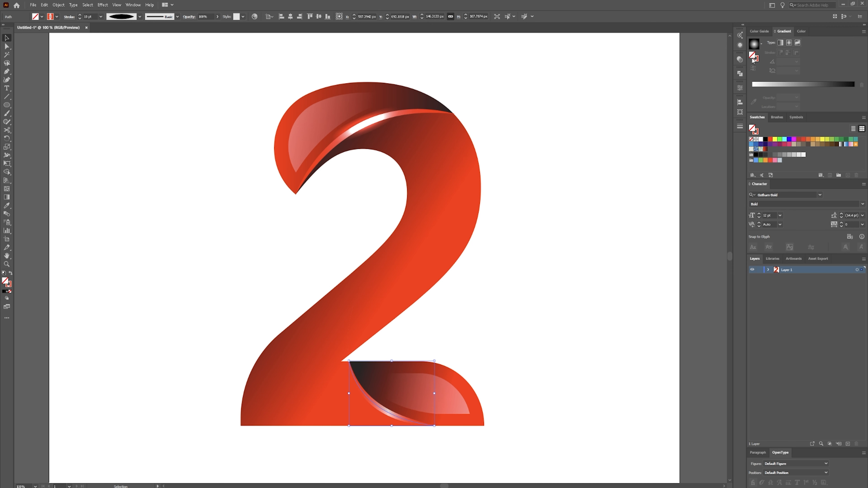
{"action": "left_click", "coordinate": [756, 61]}
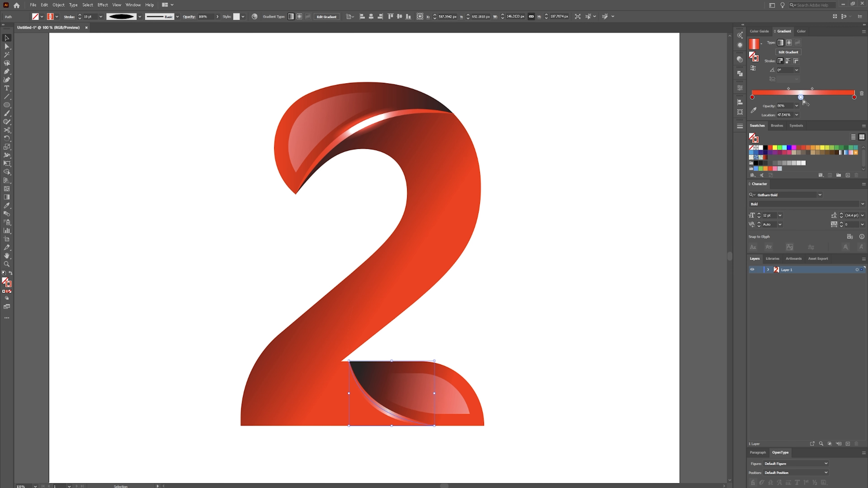
{"action": "left_click_drag", "start_coordinate": [790, 99], "coordinate": [783, 98]}
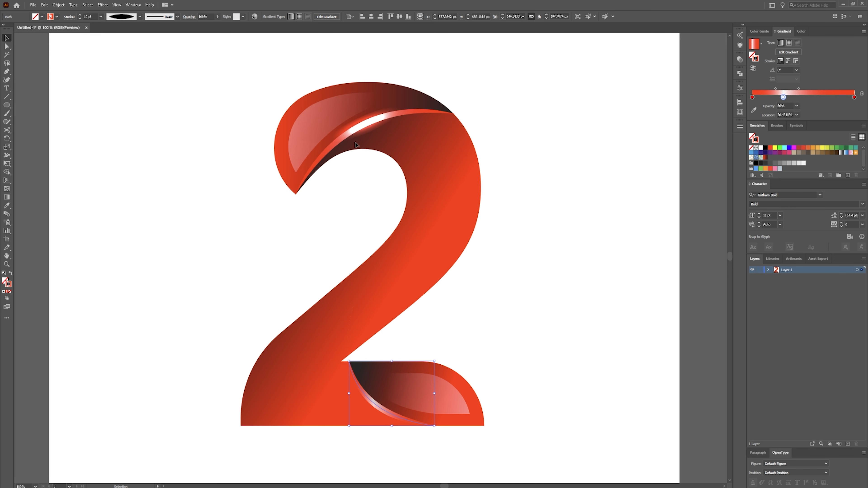
Duplicate the glow ellipse onto the lower fold line, rotating and positioning it over the white highlight.
{"action": "left_click", "coordinate": [379, 127]}
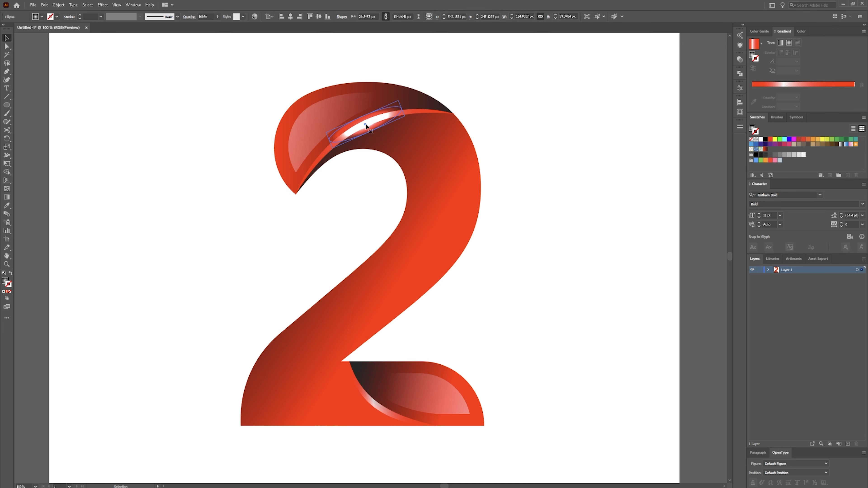
{"action": "left_click_drag", "start_coordinate": [365, 125], "coordinate": [388, 397]}
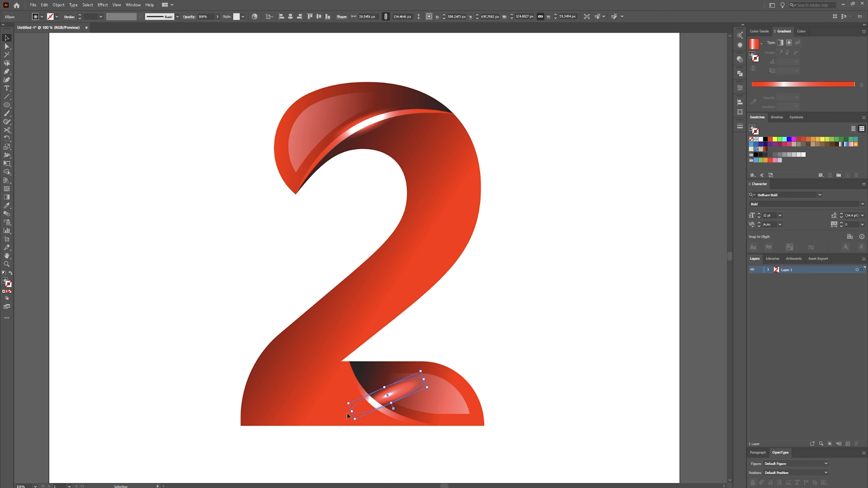
{"action": "left_click_drag", "start_coordinate": [346, 412], "coordinate": [353, 363]}
{"action": "mouse_move", "coordinate": [387, 400]}
{"action": "left_mouse_down"}
{"action": "mouse_move", "coordinate": [375, 407]}
{"action": "mouse_move", "coordinate": [406, 423]}
{"action": "mouse_move", "coordinate": [370, 398]}
{"action": "left_mouse_up"}
{"action": "left_click", "coordinate": [553, 271]}
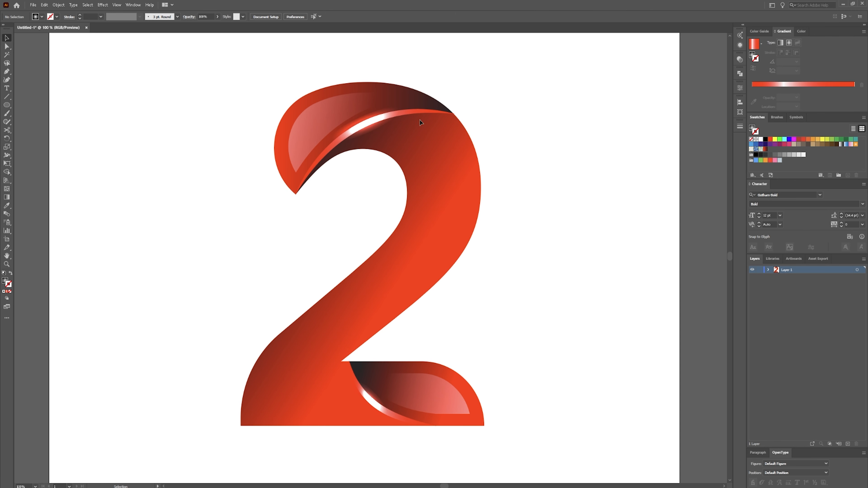
Reduce the stroke weight of the upper fold line's tapered gradient stroke to 7 pt and deselect it.
{"action": "left_click", "coordinate": [411, 112]}
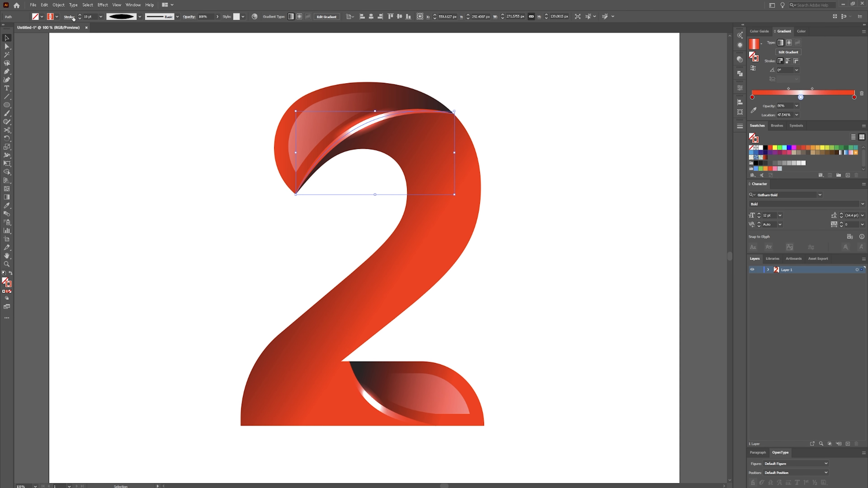
{"action": "left_click", "coordinate": [79, 18]}
{"action": "left_click", "coordinate": [80, 18]}
{"action": "left_click", "coordinate": [80, 19]}
{"action": "left_click", "coordinate": [79, 18]}
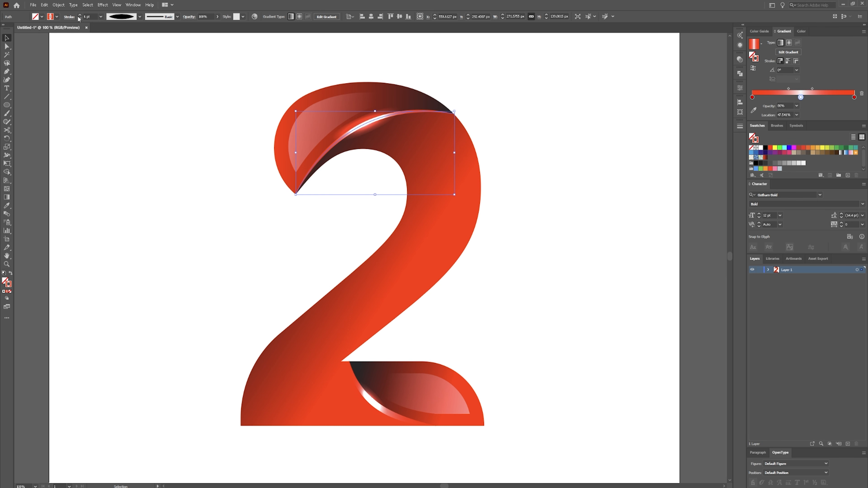
{"action": "left_click", "coordinate": [79, 15]}
{"action": "left_click", "coordinate": [548, 143]}
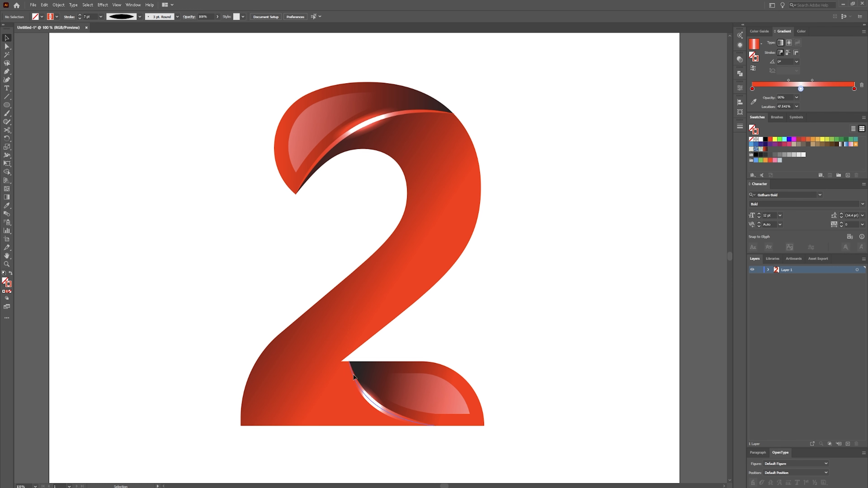
Thin the lower fold line's tapered gradient stroke slightly and deselect it.
{"action": "left_click", "coordinate": [349, 364]}
{"action": "left_click", "coordinate": [80, 19]}
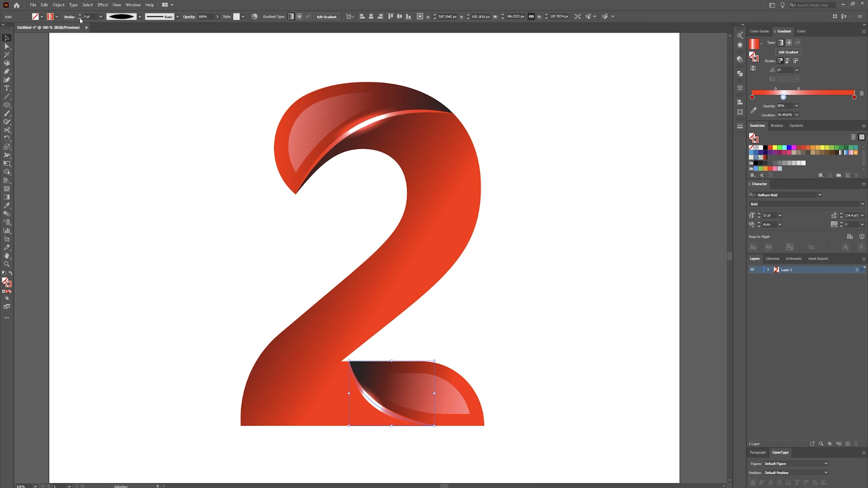
{"action": "left_click", "coordinate": [79, 19]}
{"action": "left_click", "coordinate": [358, 431]}
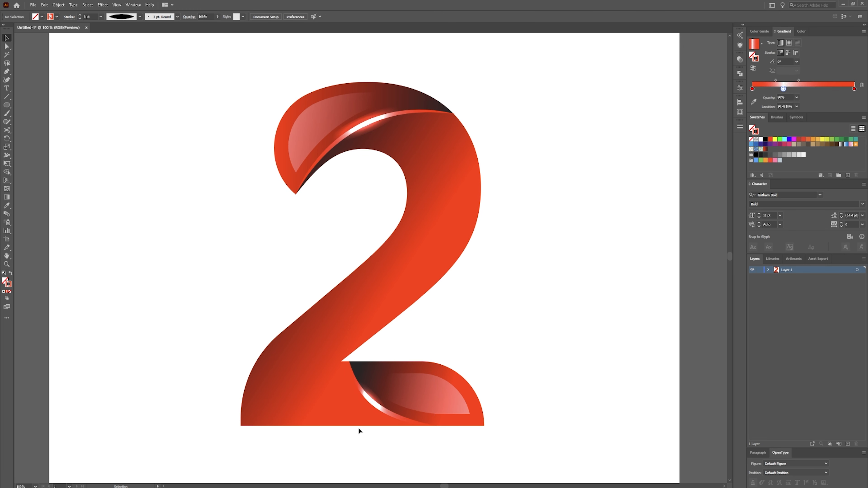
Lower the opacity of the glow ellipse on the lower fold line to about 86% and deselect it.
{"action": "left_click", "coordinate": [370, 399]}
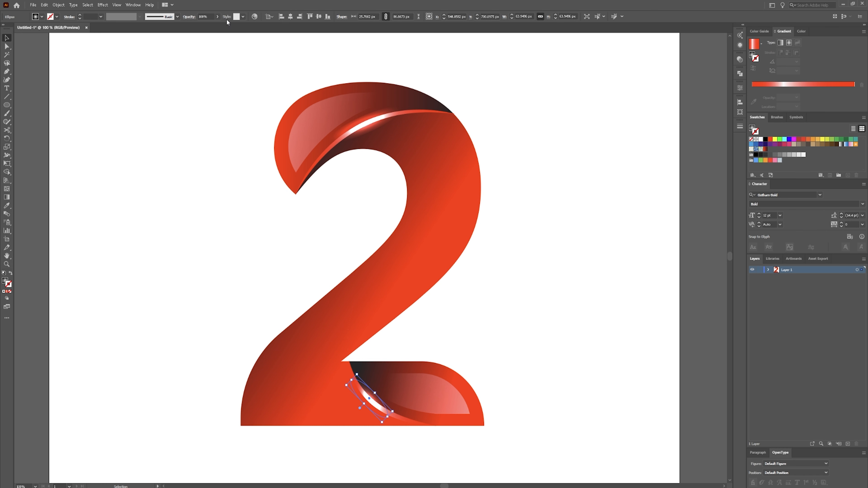
{"action": "left_click", "coordinate": [217, 16]}
{"action": "left_click_drag", "start_coordinate": [217, 26], "coordinate": [209, 28]}
{"action": "key", "text": "Return"}
{"action": "left_click", "coordinate": [217, 17]}
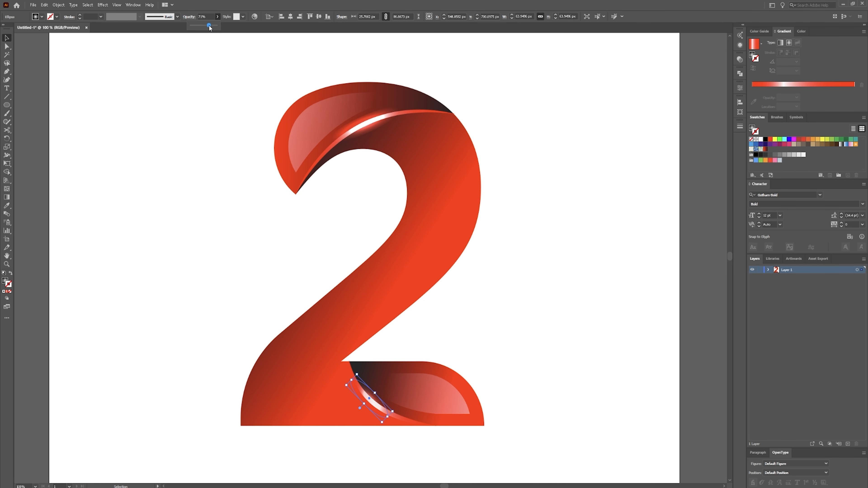
{"action": "left_click", "coordinate": [607, 296]}
Set the opacity of the white gradient stop to 100% on both the upper and lower fold line strokes.
{"action": "left_click", "coordinate": [372, 124]}
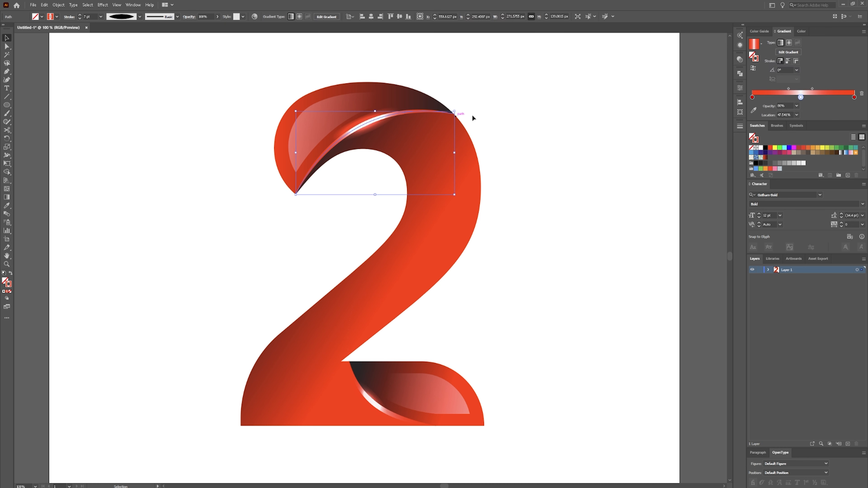
{"action": "left_click", "coordinate": [796, 106]}
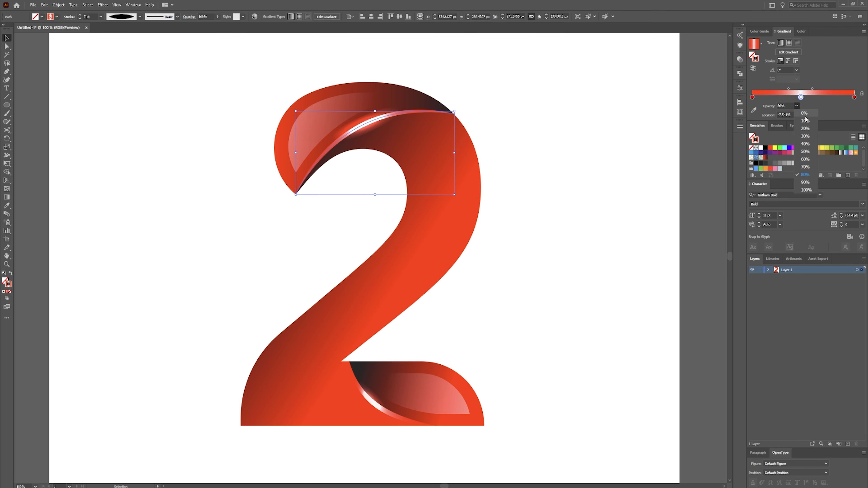
{"action": "left_click", "coordinate": [809, 170]}
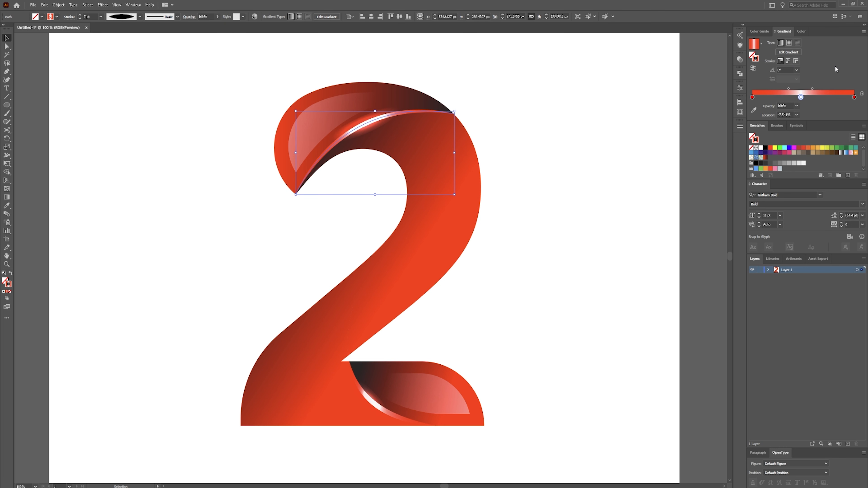
{"action": "left_click", "coordinate": [385, 414]}
{"action": "left_click", "coordinate": [796, 106]}
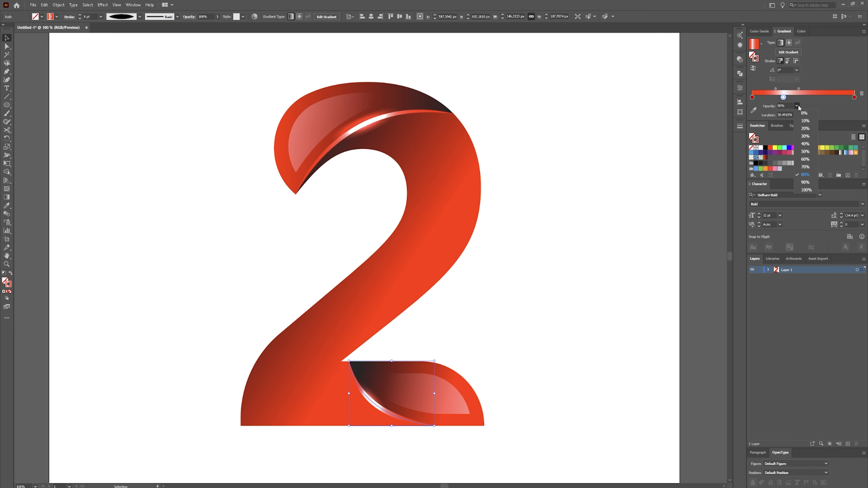
{"action": "left_click", "coordinate": [806, 191]}
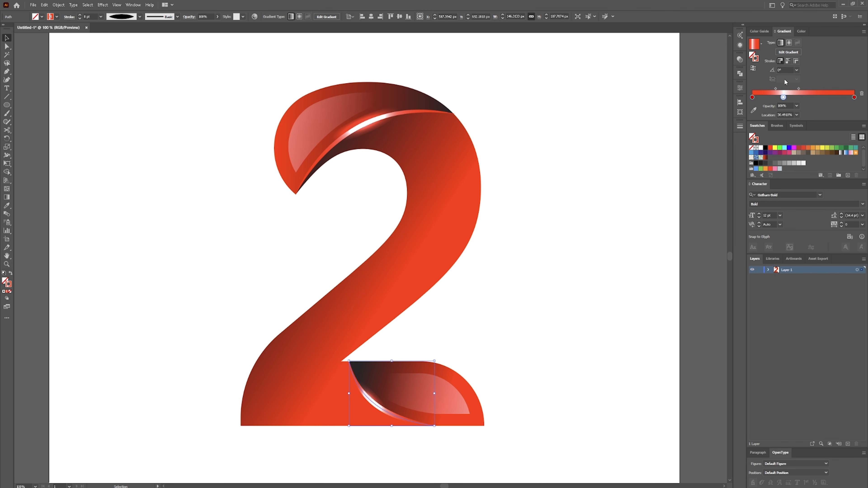
{"action": "left_click", "coordinate": [517, 177]}
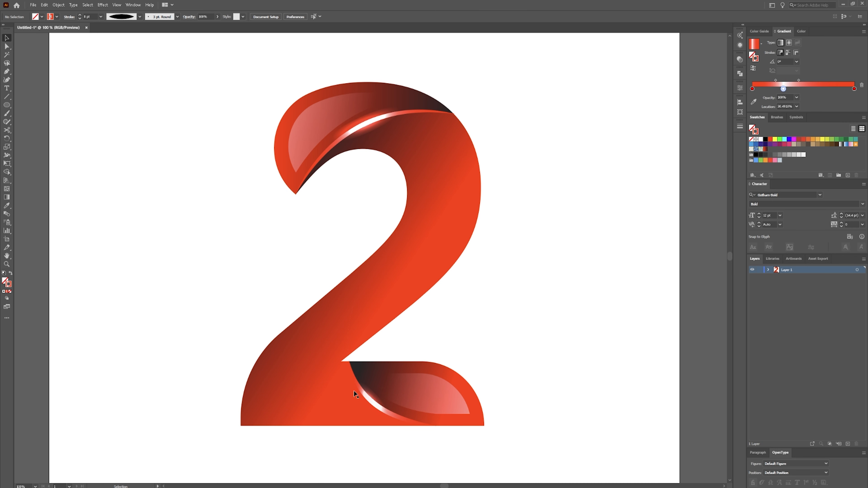
Check the opacity of the glow ellipses on the upper and lower fold lines.
{"action": "left_click", "coordinate": [372, 407]}
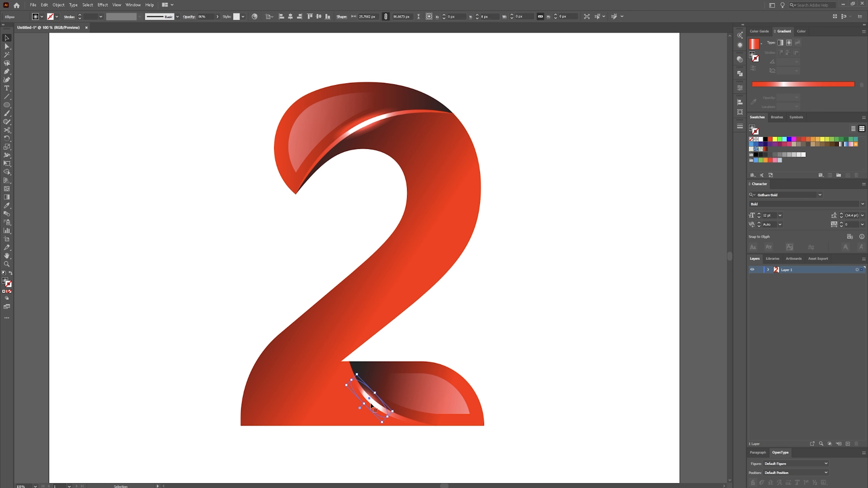
{"action": "left_click", "coordinate": [362, 130]}
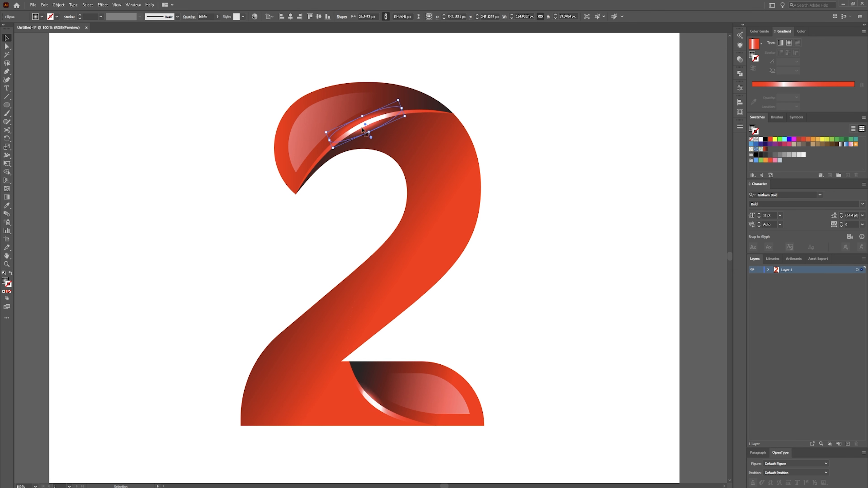
{"action": "left_click", "coordinate": [363, 408]}
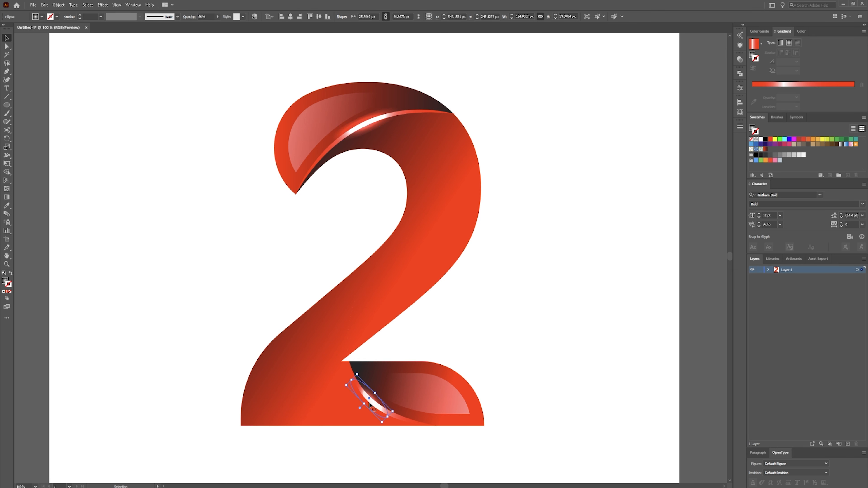
{"action": "left_click", "coordinate": [219, 18]}
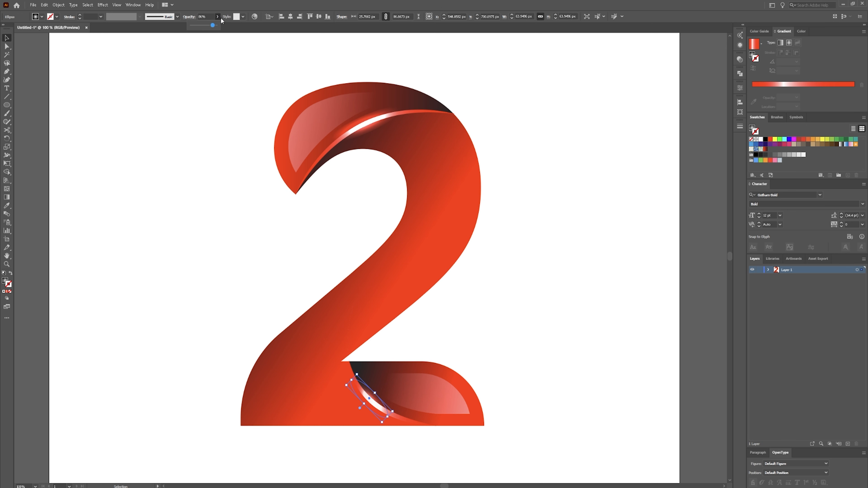
{"action": "left_click", "coordinate": [572, 278]}
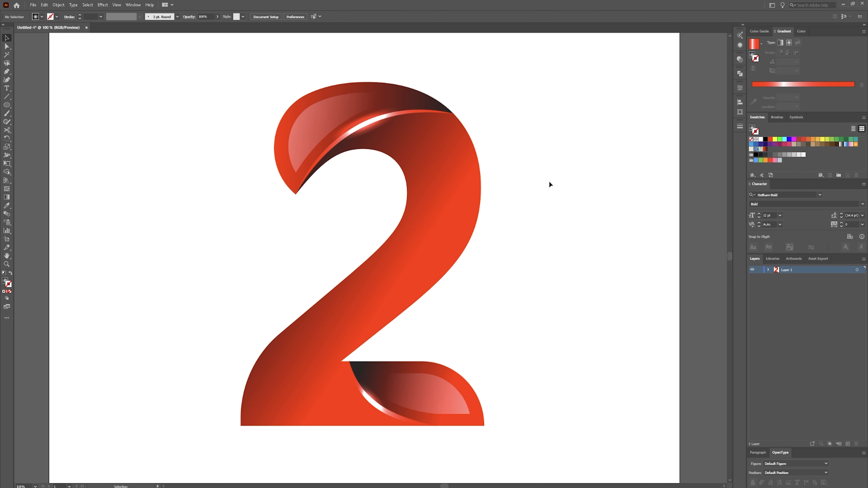
Create a new layer and place it beneath the numeral's layer.
{"action": "scroll", "coordinate": [433, 263], "scroll_direction": "down", "scroll_amount": 1, "text": "alt"}
{"action": "left_click_drag", "start_coordinate": [507, 329], "coordinate": [504, 276]}
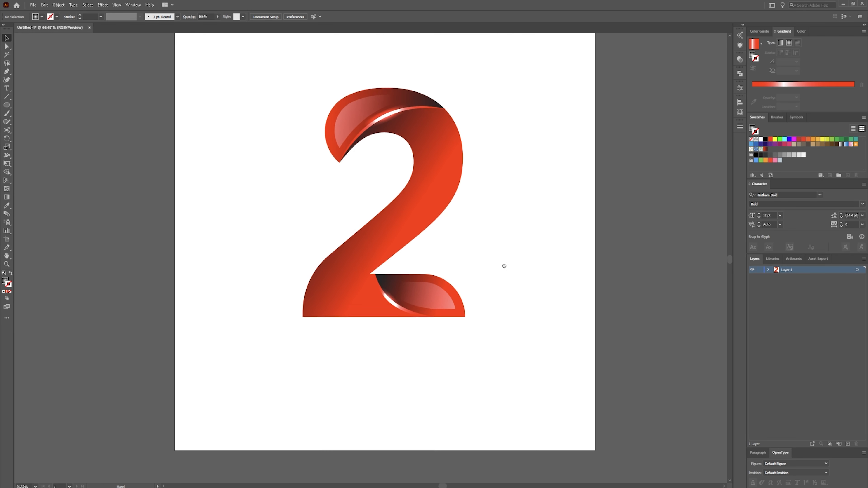
{"action": "scroll", "coordinate": [511, 235], "scroll_direction": "up", "scroll_amount": 1}
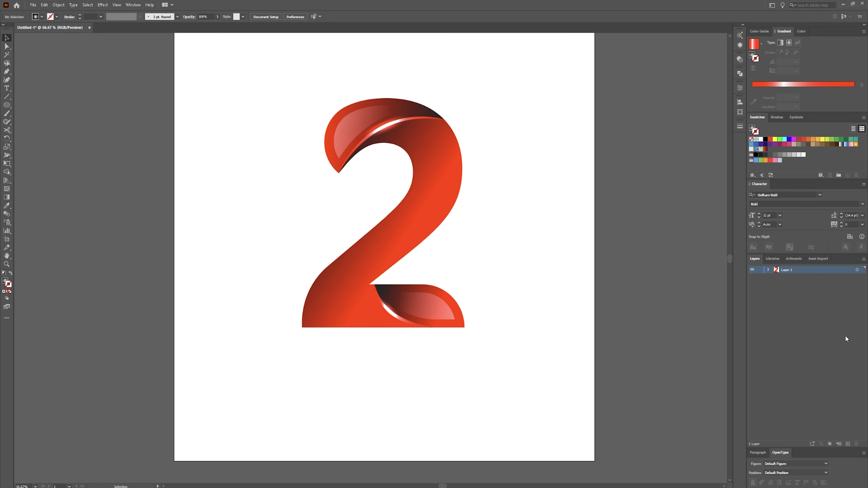
{"action": "left_click", "coordinate": [847, 444]}
{"action": "mouse_move", "coordinate": [788, 271]}
{"action": "left_mouse_down"}
{"action": "mouse_move", "coordinate": [781, 292]}
{"action": "mouse_move", "coordinate": [784, 283]}
{"action": "left_mouse_up"}
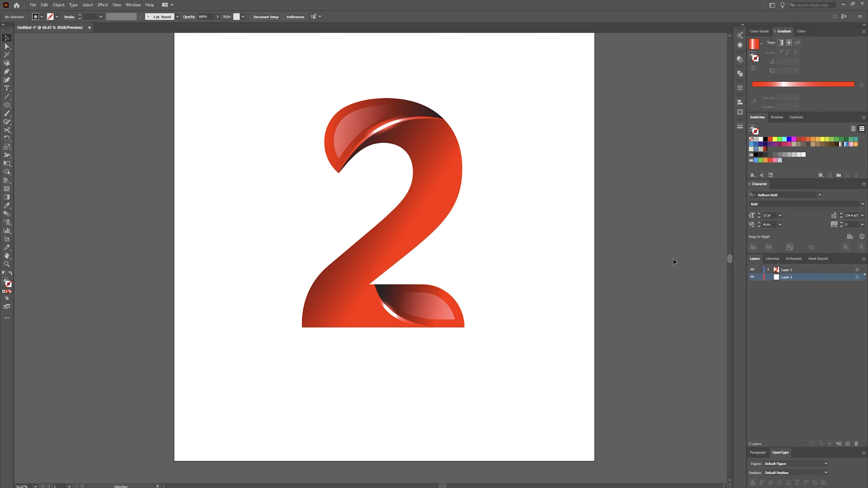
Fill the artboard on the new layer with a 1080 × 1080 px black rectangle without a stroke, and deselect it.
{"action": "key", "text": "m"}
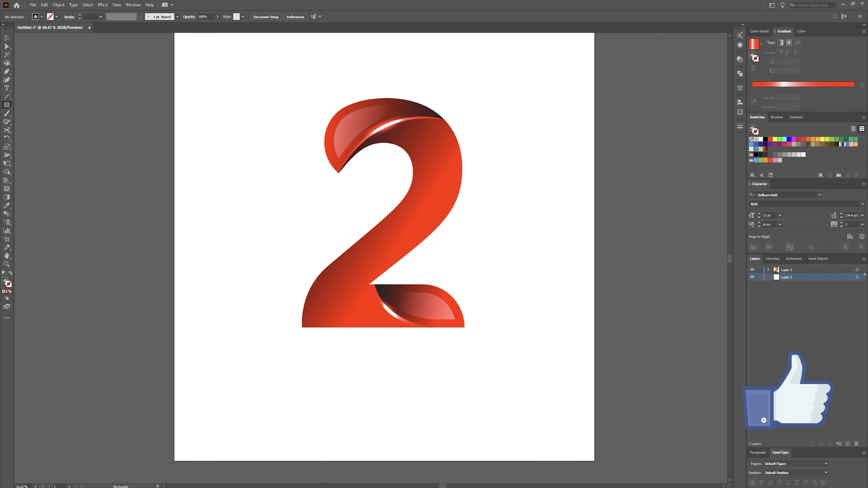
{"action": "scroll", "coordinate": [300, 130], "scroll_direction": "up", "scroll_amount": 1}
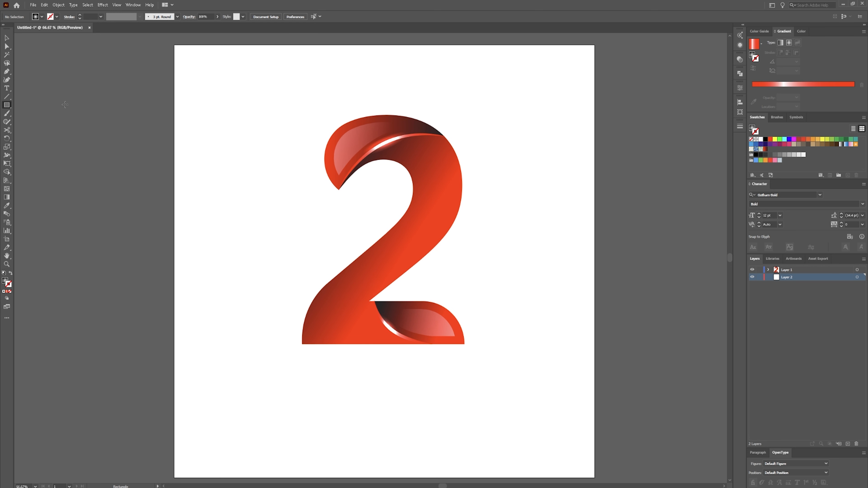
{"action": "left_click", "coordinate": [753, 56]}
{"action": "left_click", "coordinate": [767, 140]}
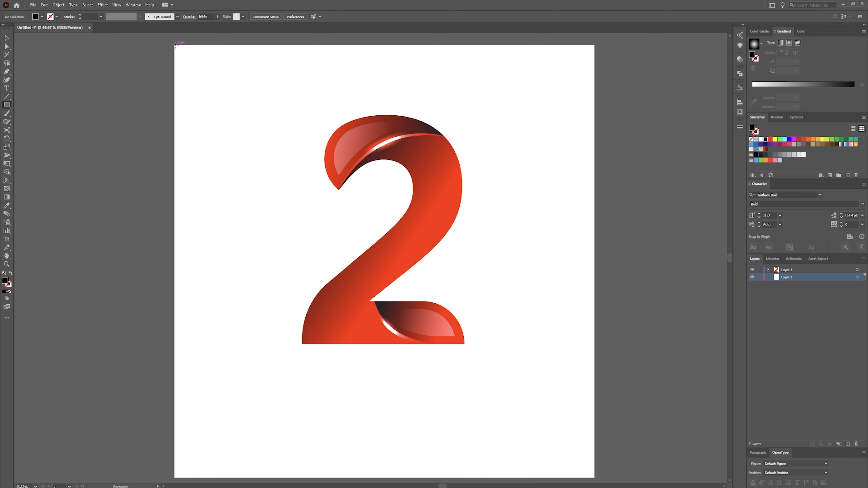
{"action": "left_click_drag", "start_coordinate": [175, 45], "coordinate": [594, 477]}
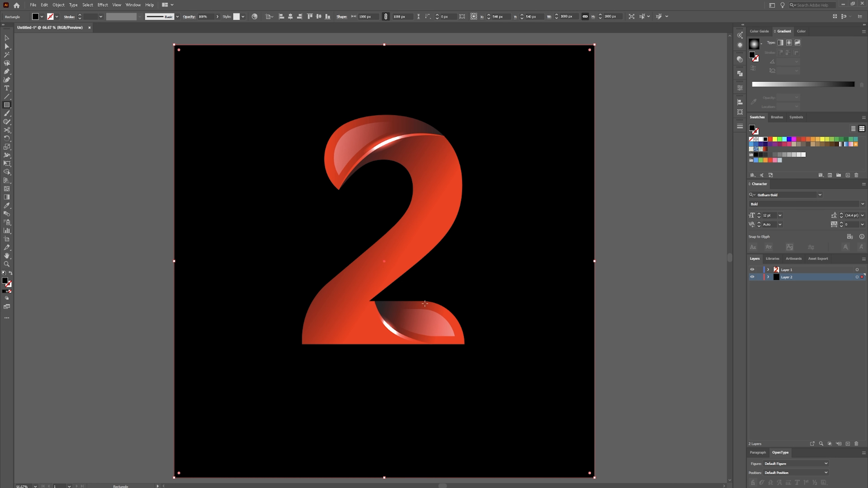
{"action": "key", "text": "ctrl+shift+a"}
{"action": "key", "text": "v"}
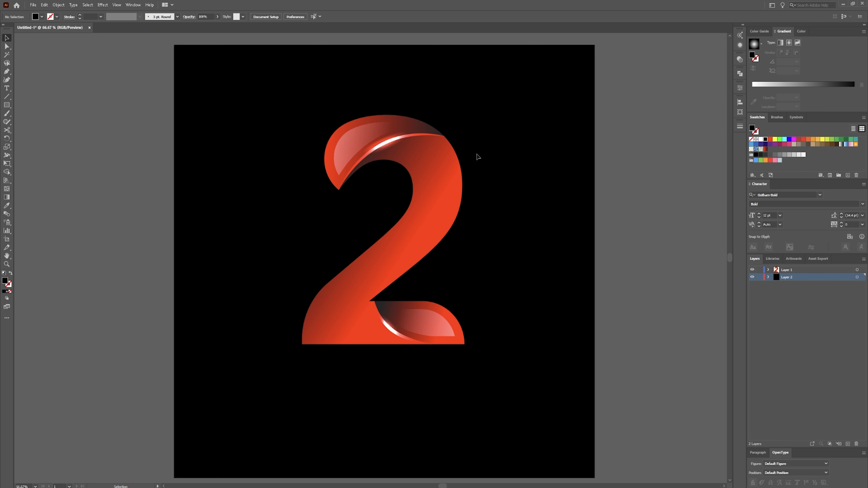
{"action": "left_click_drag", "start_coordinate": [513, 97], "coordinate": [323, 345]}
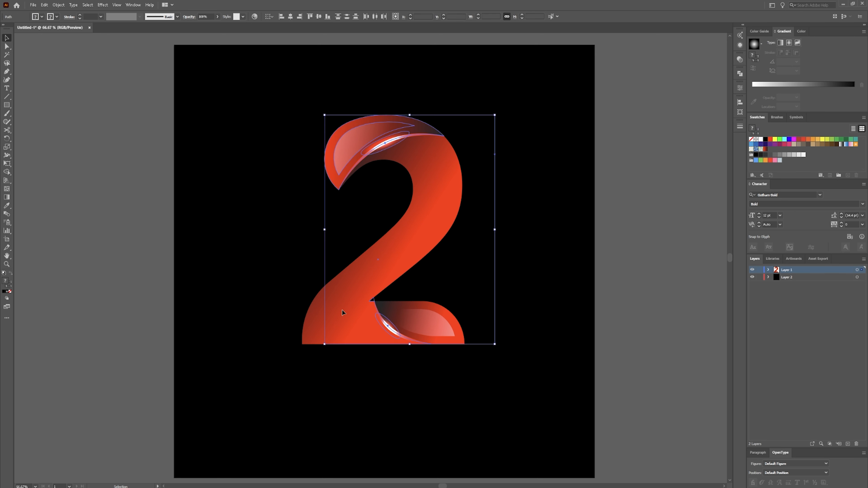
{"action": "left_click", "coordinate": [543, 270]}
{"action": "key", "text": "ctrl+a"}
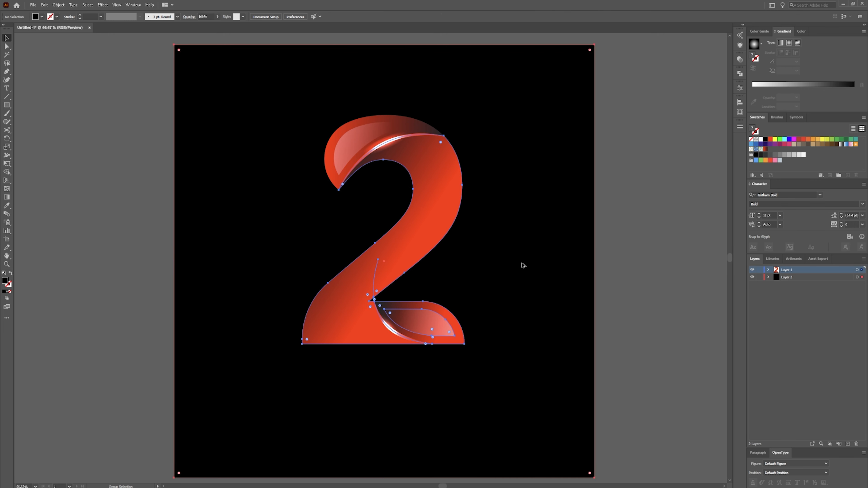
{"action": "key", "text": "v"}
{"action": "left_click", "coordinate": [676, 281]}
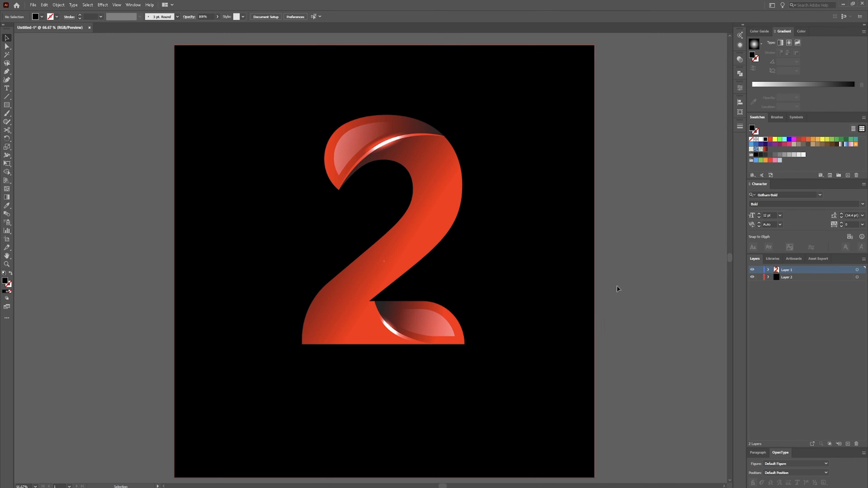
Lock the black background's layer and make a copy of the whole numeral reflected across the horizontal axis.
{"action": "left_click", "coordinate": [758, 277]}
{"action": "left_click_drag", "start_coordinate": [482, 94], "coordinate": [244, 380]}
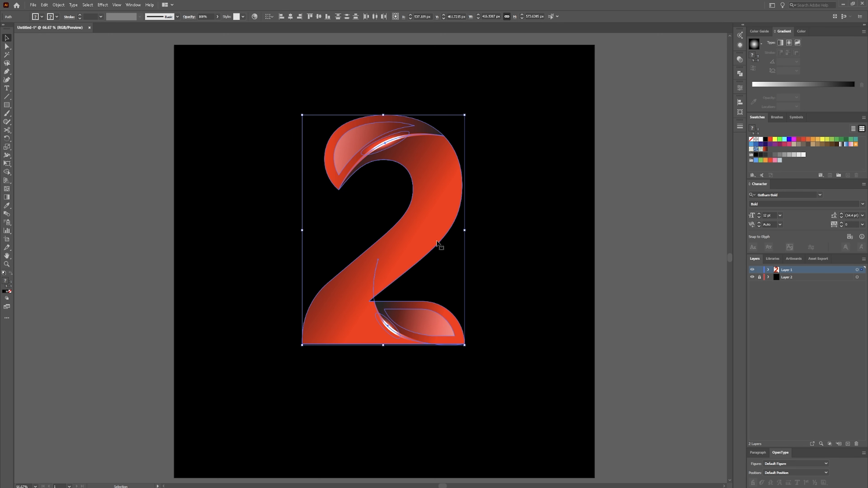
{"action": "key", "text": "a"}
{"action": "key", "text": "v"}
{"action": "right_click", "coordinate": [406, 235]}
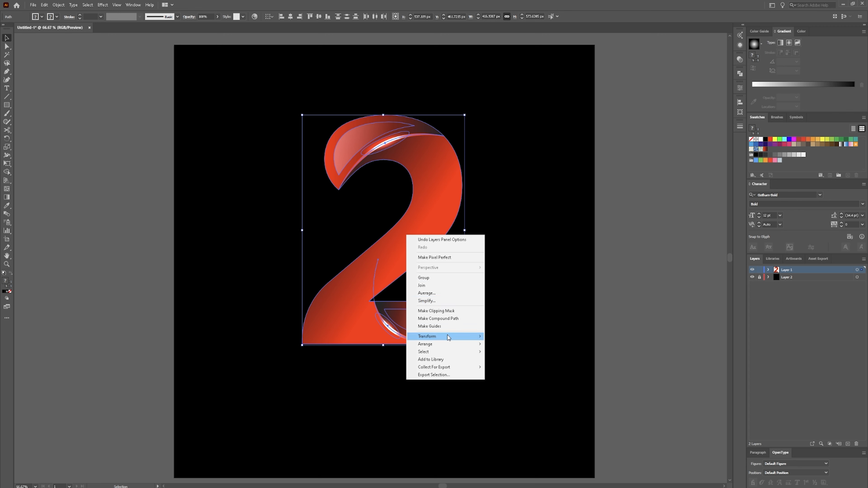
{"action": "mouse_move", "coordinate": [450, 353]}
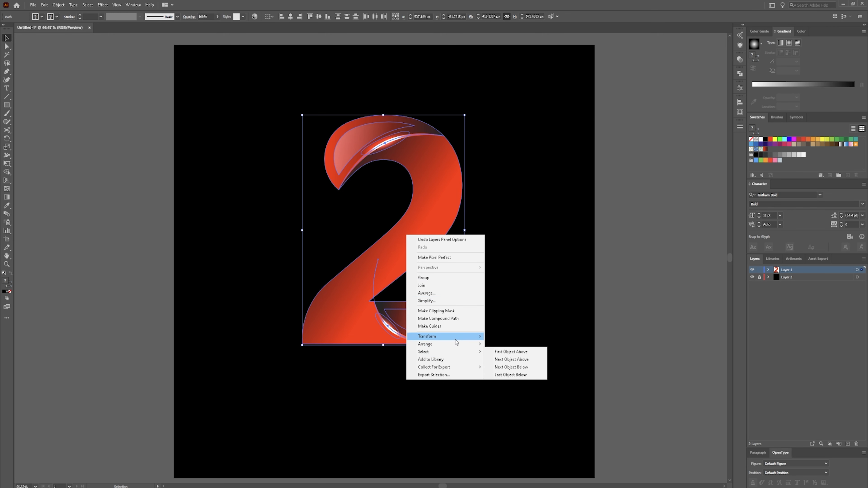
{"action": "left_click", "coordinate": [515, 364]}
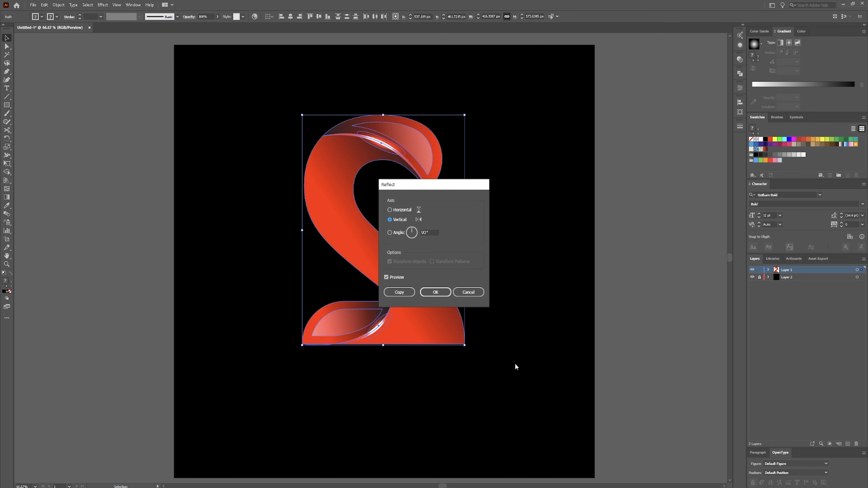
{"action": "left_click", "coordinate": [397, 209]}
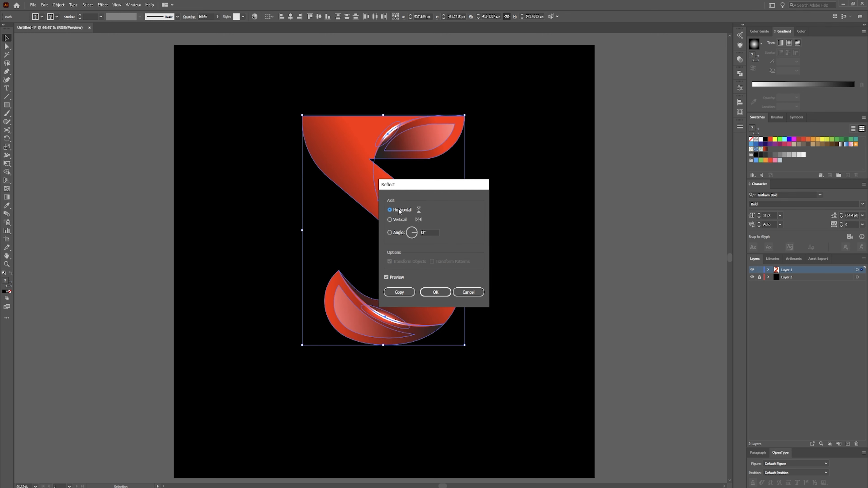
{"action": "left_click", "coordinate": [399, 292]}
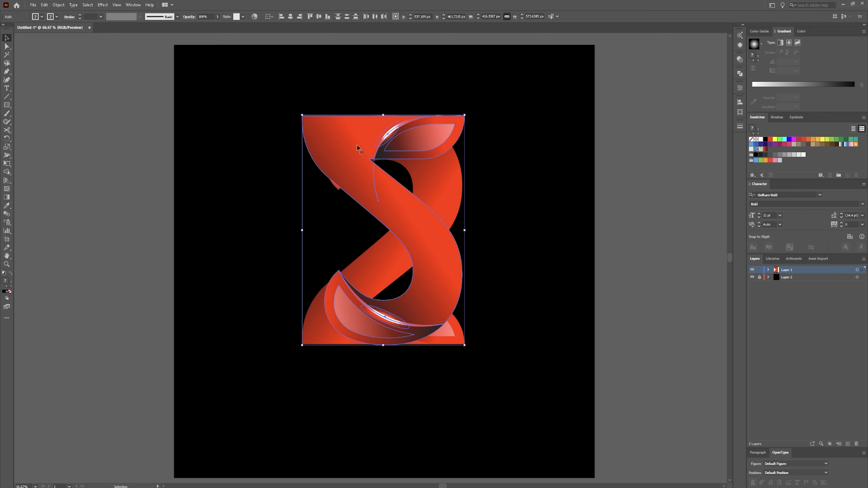
Move the flipped copy straight below the numeral, leaving a narrow gap between their bases, and deselect it.
{"action": "left_click_drag", "start_coordinate": [357, 148], "coordinate": [356, 380]}
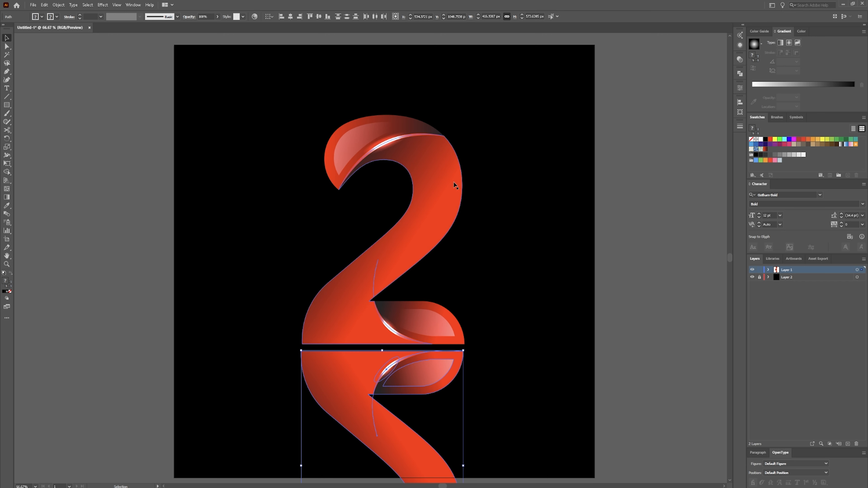
{"action": "scroll", "coordinate": [597, 284], "scroll_direction": "down", "scroll_amount": 1}
{"action": "left_click", "coordinate": [626, 277]}
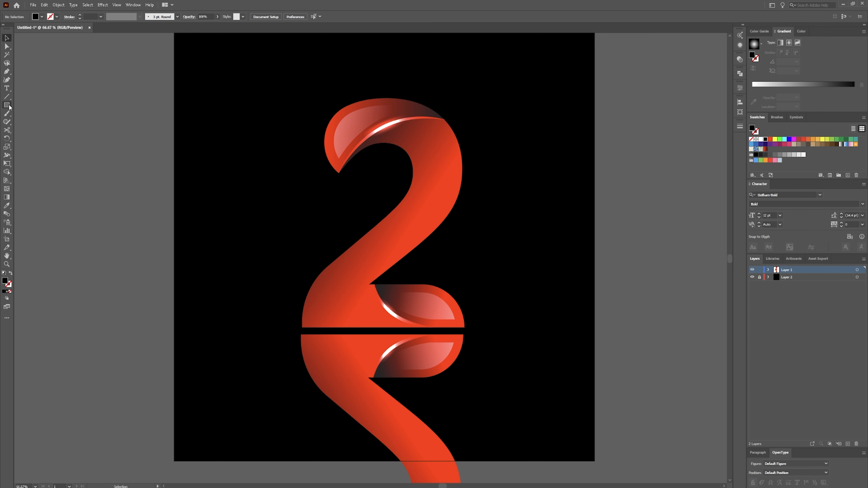
Draw a black rectangle about 832 px wide over the flipped copy and shift it slightly down, clear of the numeral's base.
{"action": "left_click_drag", "start_coordinate": [9, 107], "coordinate": [30, 105]}
{"action": "left_click_drag", "start_coordinate": [223, 327], "coordinate": [546, 482]}
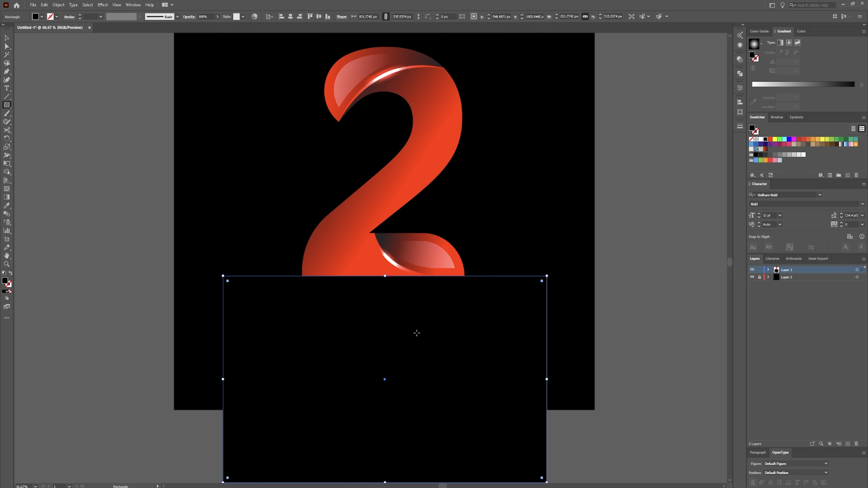
{"action": "key", "text": "v"}
{"action": "mouse_move", "coordinate": [422, 352]}
{"action": "left_mouse_down"}
{"action": "mouse_move", "coordinate": [424, 362]}
{"action": "mouse_move", "coordinate": [423, 355]}
{"action": "left_mouse_up"}
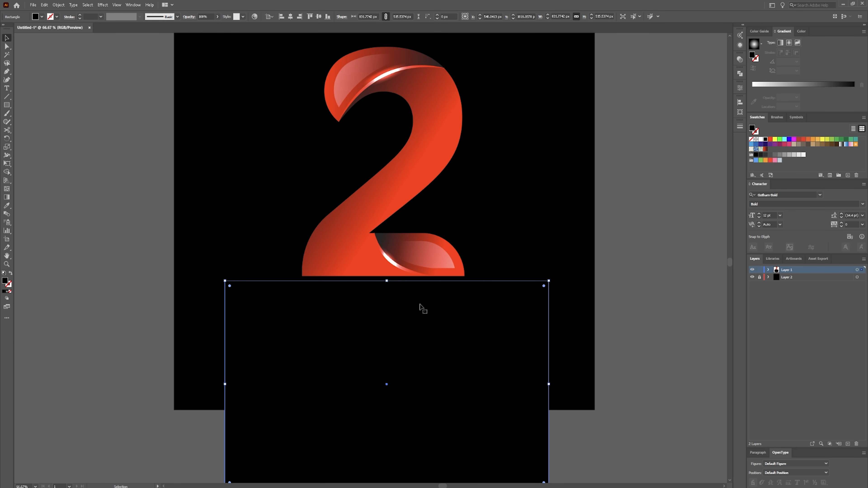
Fill the rectangle with a white-to-black radial gradient centred just inside its upper edge and about as wide as the numeral.
{"action": "left_click", "coordinate": [754, 44]}
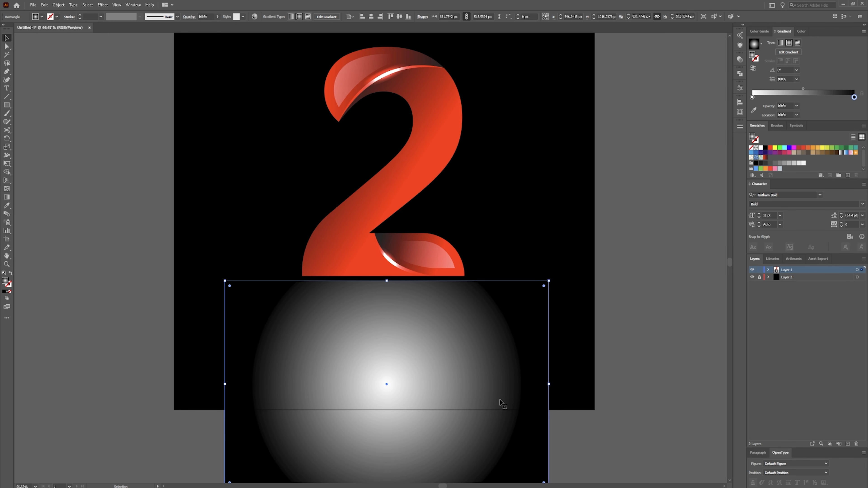
{"action": "key", "text": "g"}
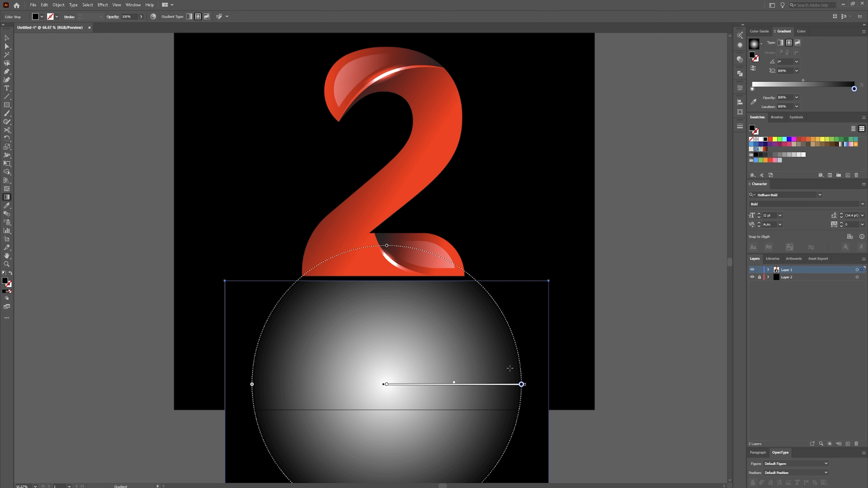
{"action": "scroll", "coordinate": [429, 412], "scroll_direction": "down", "scroll_amount": 3}
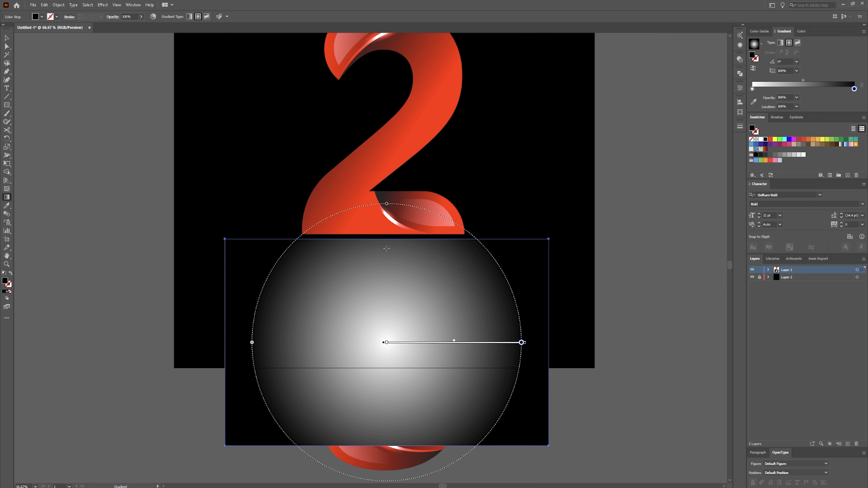
{"action": "left_click_drag", "start_coordinate": [380, 244], "coordinate": [463, 244]}
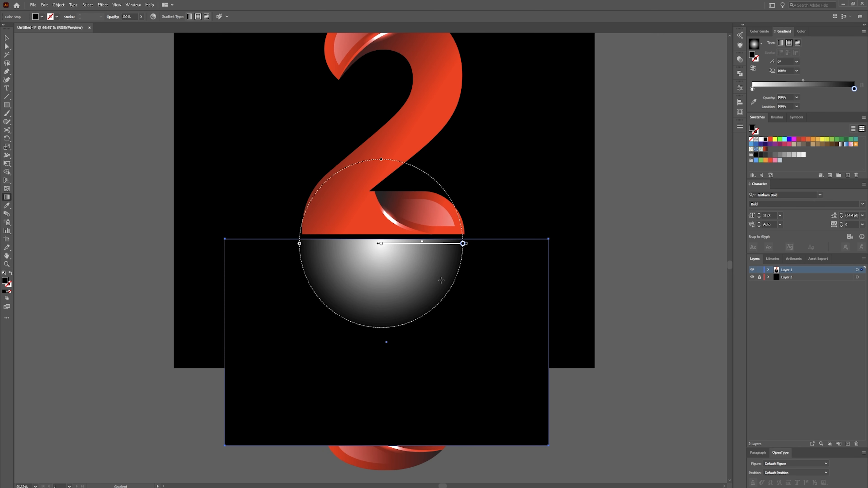
{"action": "key", "text": "v"}
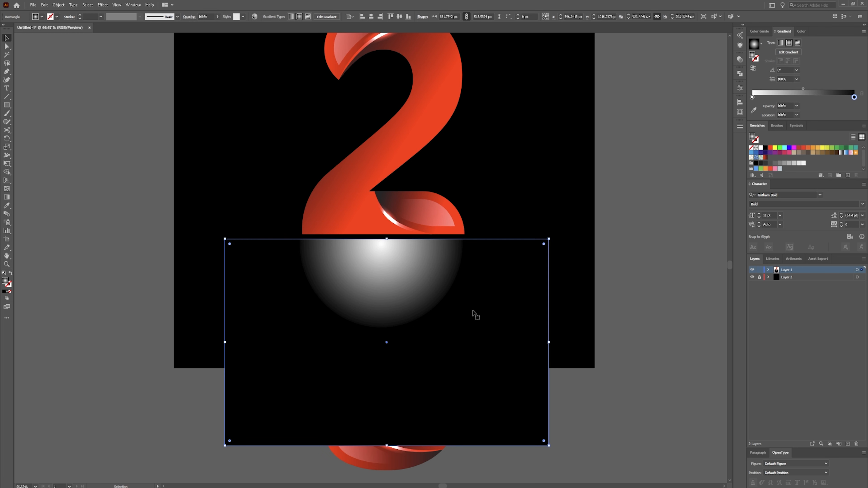
Tighten the rectangle's radial gradient by moving its black stop inward to a location of about 86%.
{"action": "left_click", "coordinate": [672, 222]}
{"action": "left_click", "coordinate": [400, 286]}
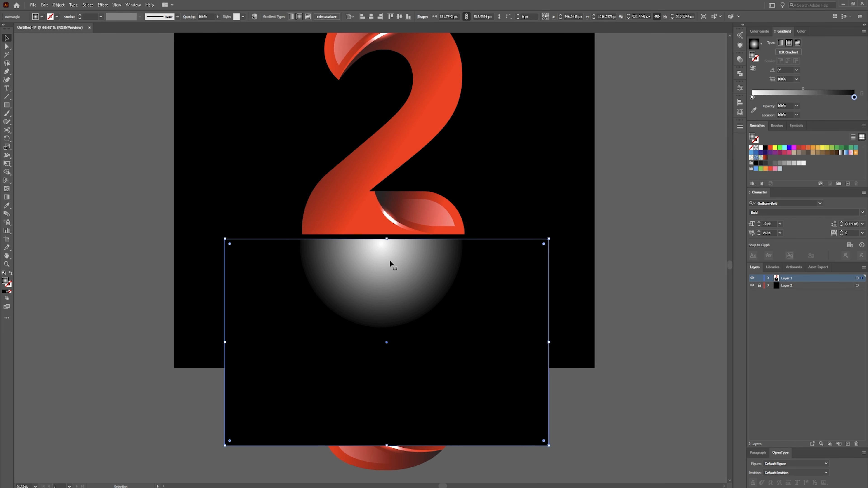
{"action": "key", "text": "g"}
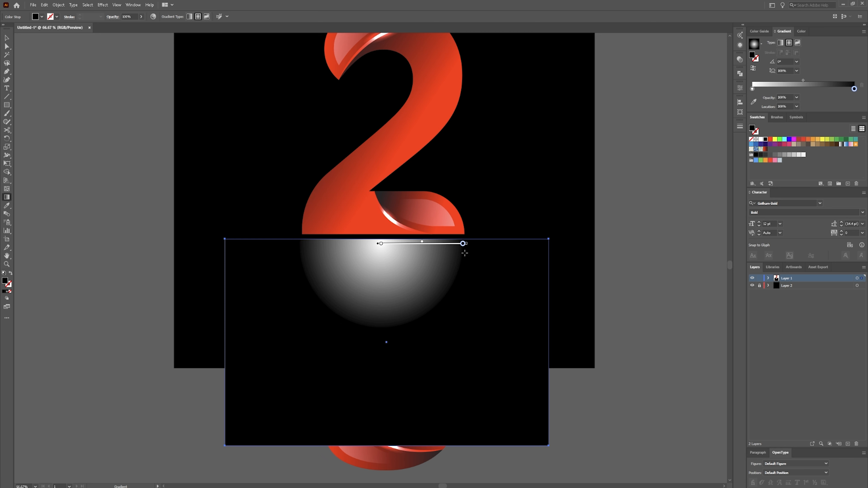
{"action": "left_click_drag", "start_coordinate": [462, 243], "coordinate": [451, 244]}
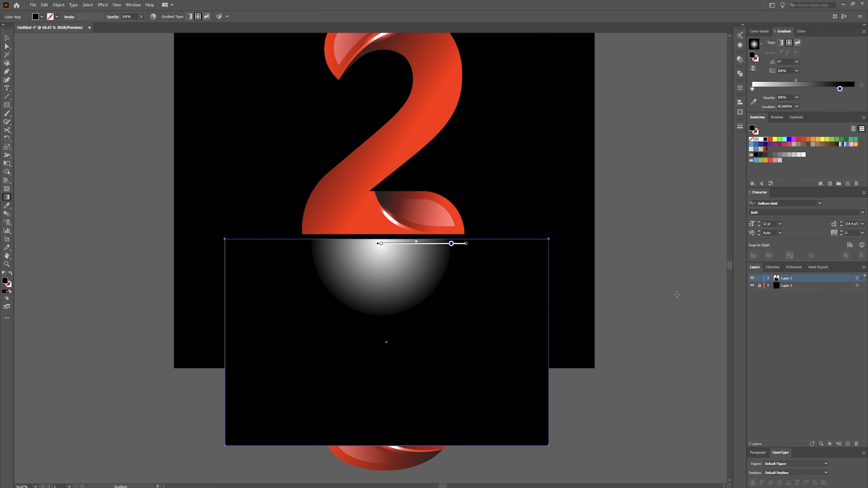
{"action": "key", "text": "v"}
{"action": "left_click", "coordinate": [616, 486]}
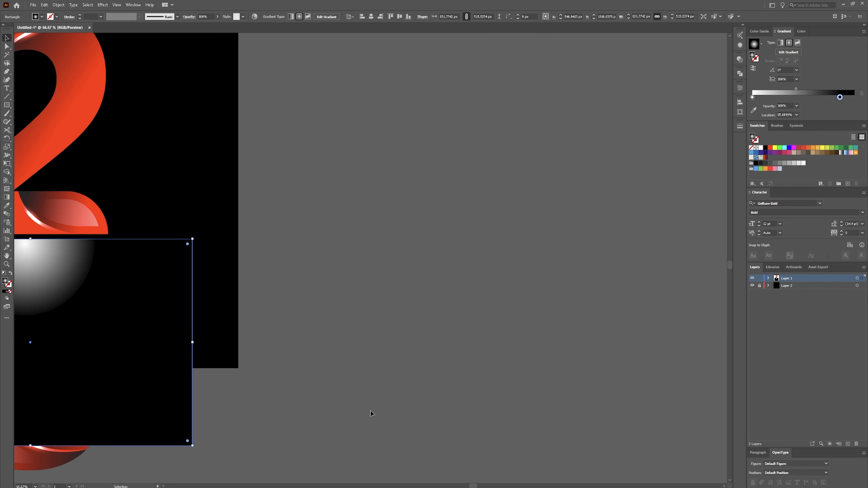
{"action": "left_click_drag", "start_coordinate": [325, 421], "coordinate": [704, 411]}
{"action": "left_click", "coordinate": [548, 465]}
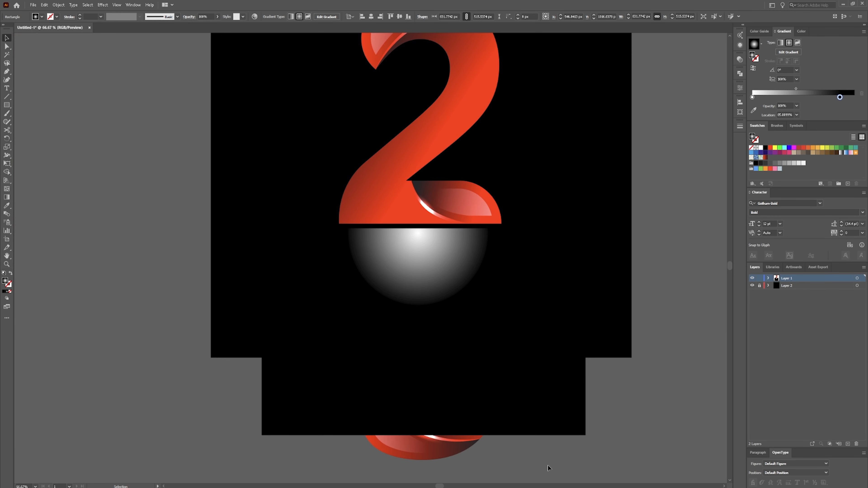
{"action": "left_click", "coordinate": [503, 486]}
{"action": "left_click", "coordinate": [462, 485]}
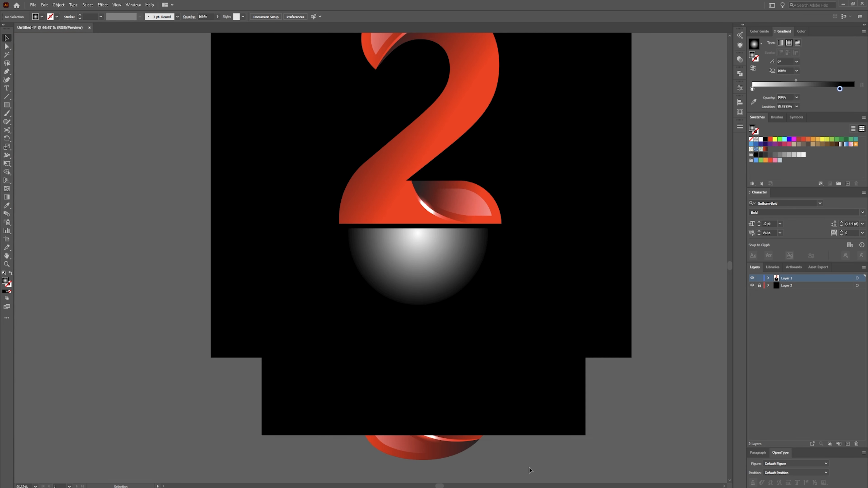
{"action": "left_click_drag", "start_coordinate": [634, 466], "coordinate": [233, 377]}
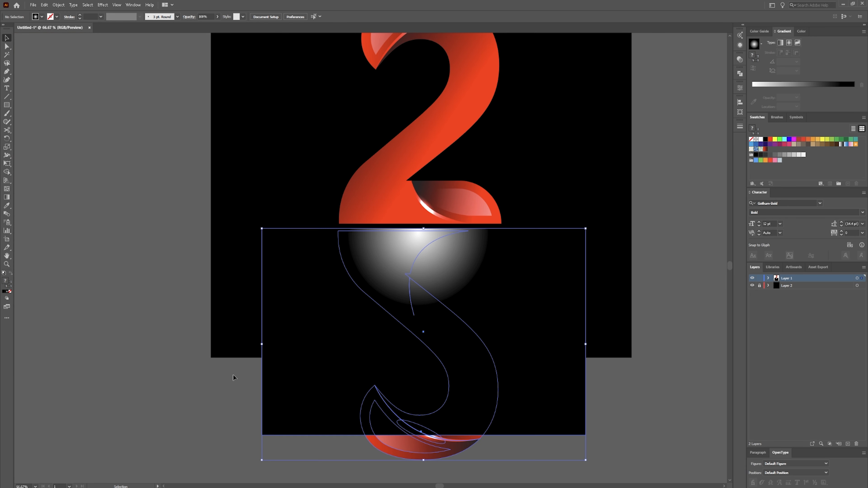
{"action": "left_click", "coordinate": [636, 412]}
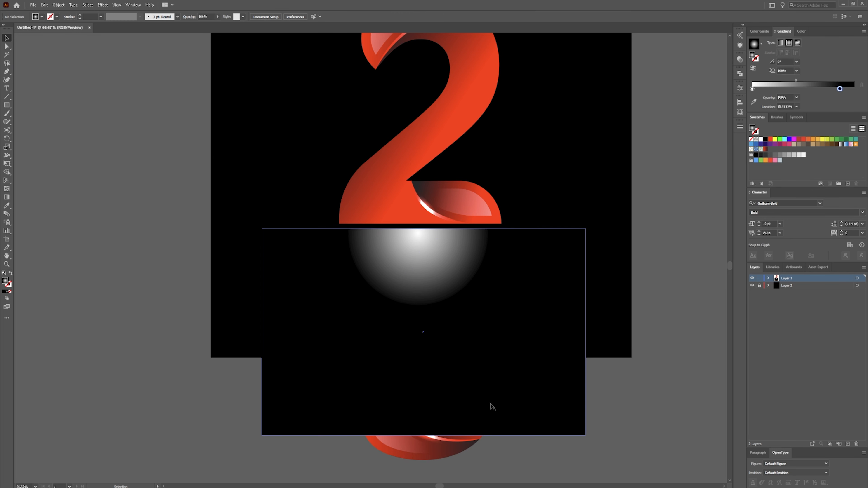
Move the gradient rectangle aside and group all the parts of the flipped numeral.
{"action": "left_click_drag", "start_coordinate": [546, 415], "coordinate": [232, 423]}
{"action": "left_click_drag", "start_coordinate": [513, 466], "coordinate": [320, 235]}
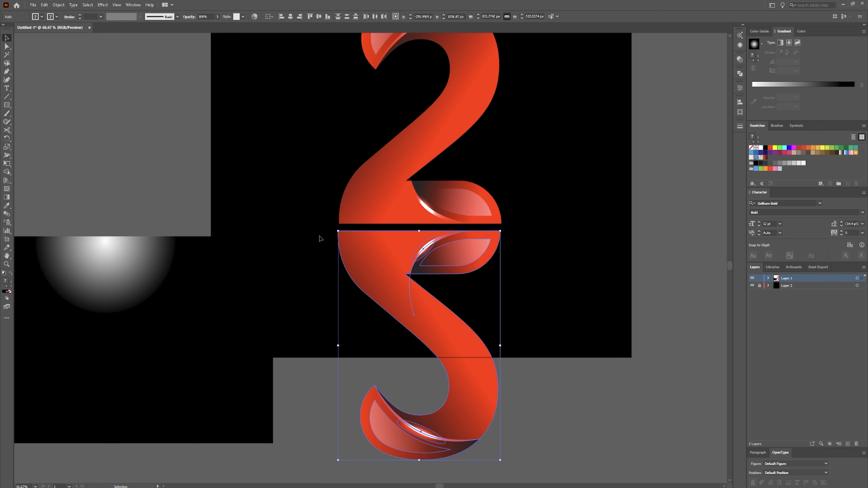
{"action": "right_click", "coordinate": [397, 292]}
{"action": "left_click", "coordinate": [443, 337]}
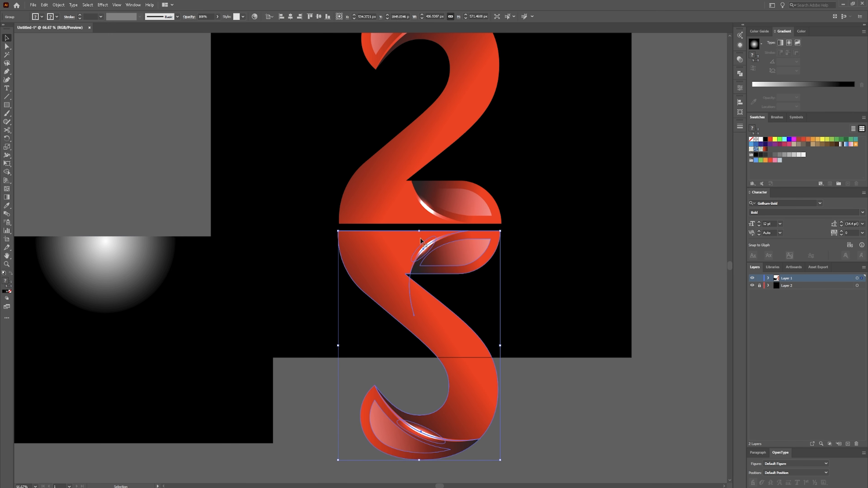
{"action": "left_click", "coordinate": [596, 415]}
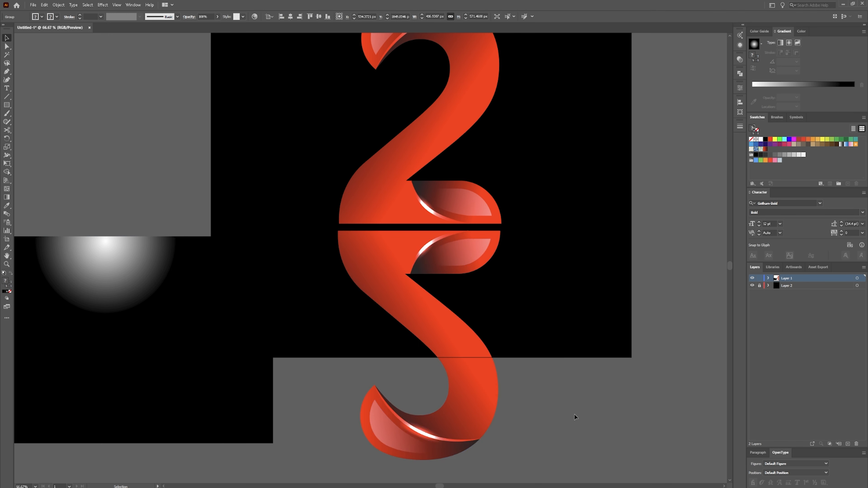
Place the gradient rectangle back over the grouped reflection and make it the reflection's opacity mask.
{"action": "left_click_drag", "start_coordinate": [176, 407], "coordinate": [485, 401]}
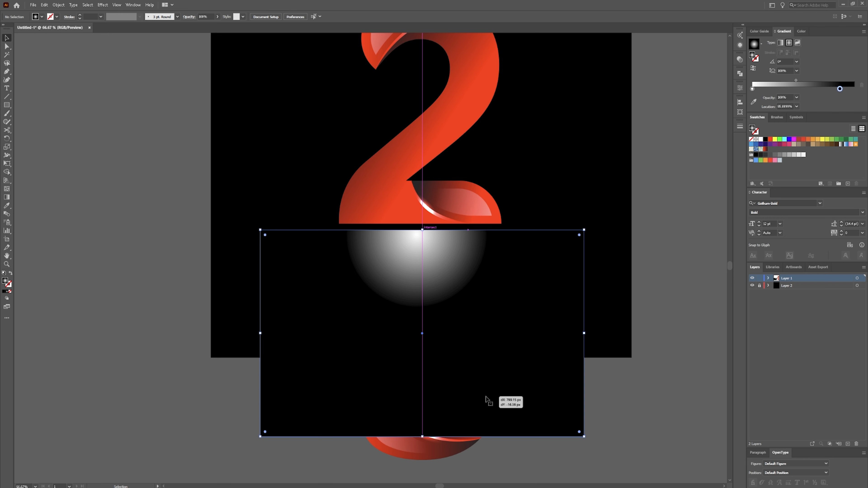
{"action": "left_click", "coordinate": [612, 469]}
{"action": "left_click_drag", "start_coordinate": [583, 411], "coordinate": [288, 417]}
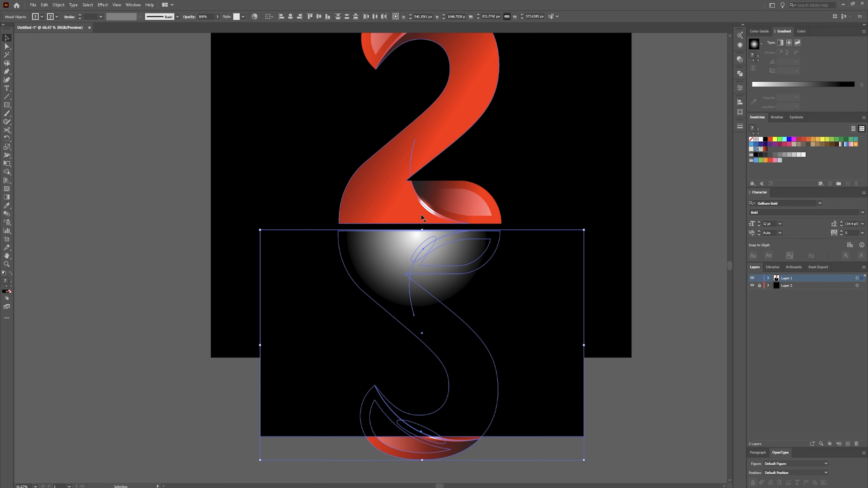
{"action": "left_click", "coordinate": [740, 60]}
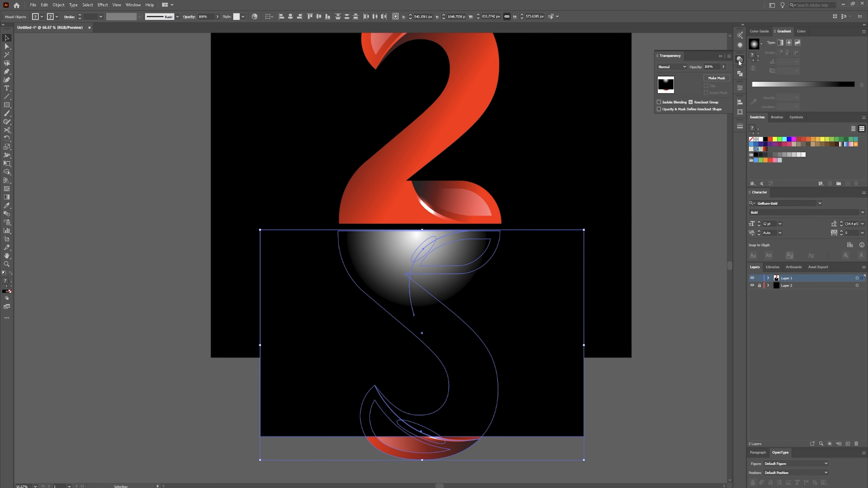
{"action": "left_click", "coordinate": [716, 79]}
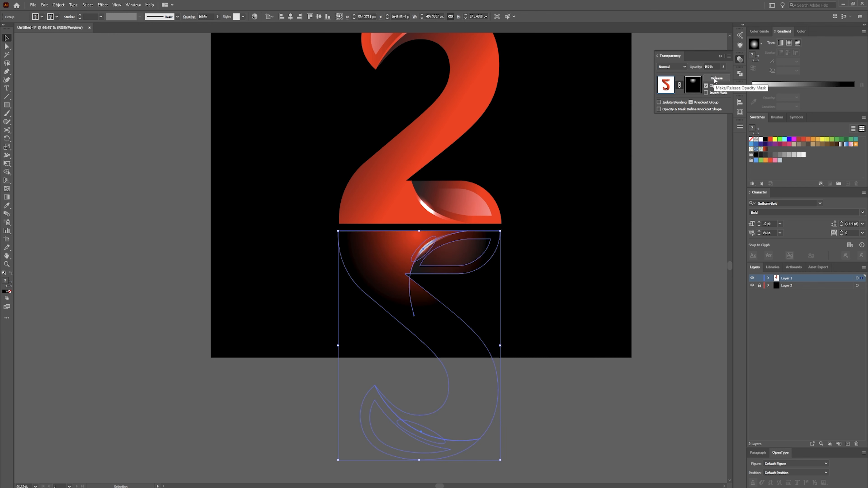
{"action": "left_click", "coordinate": [598, 414]}
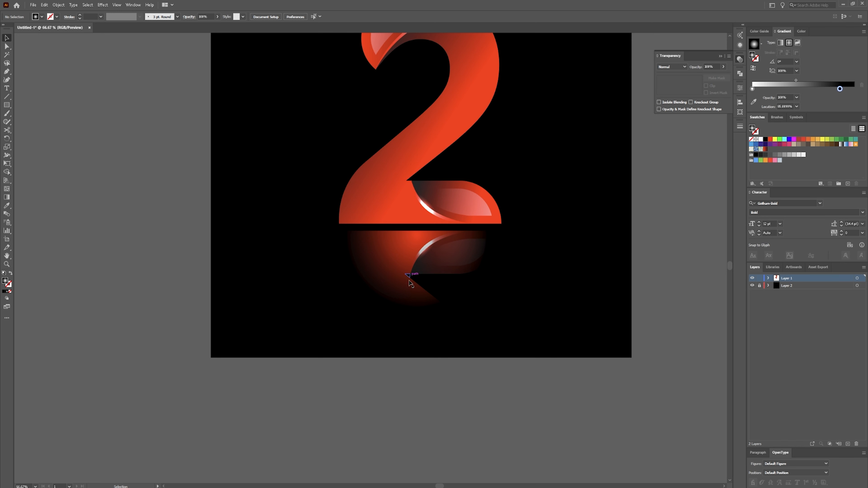
{"action": "left_click", "coordinate": [438, 333]}
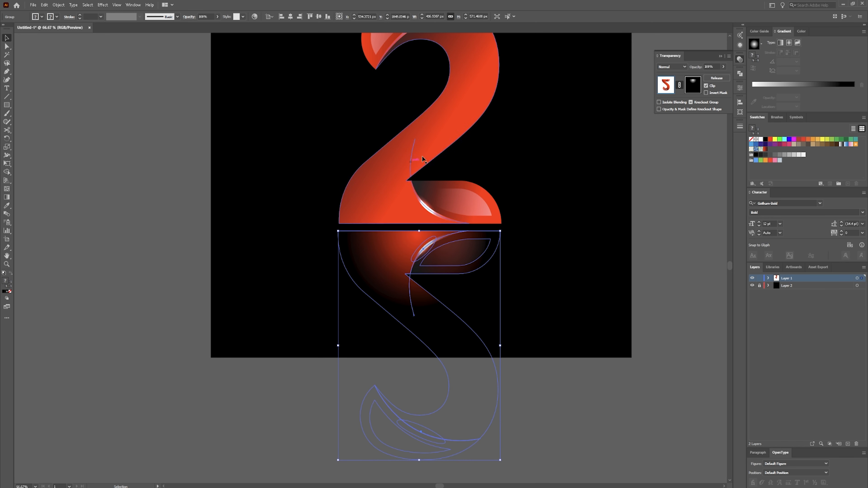
{"action": "left_click", "coordinate": [570, 251]}
{"action": "key", "text": "space"}
{"action": "left_click_drag", "start_coordinate": [519, 165], "coordinate": [506, 286]}
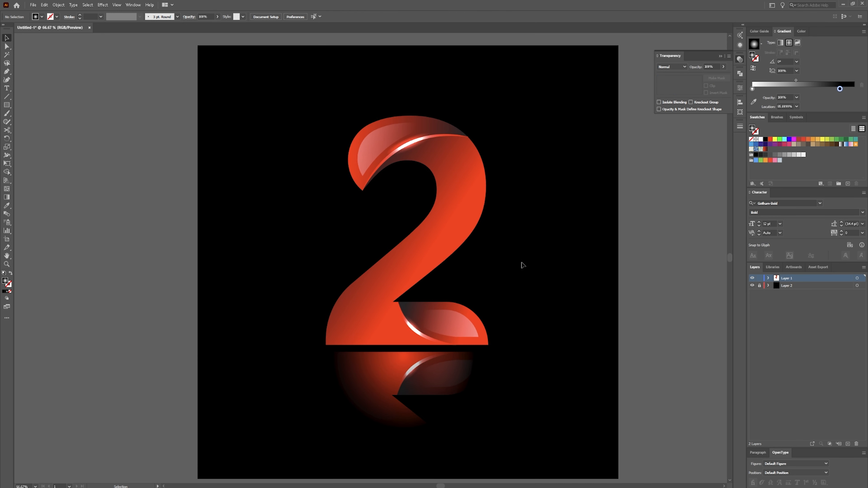